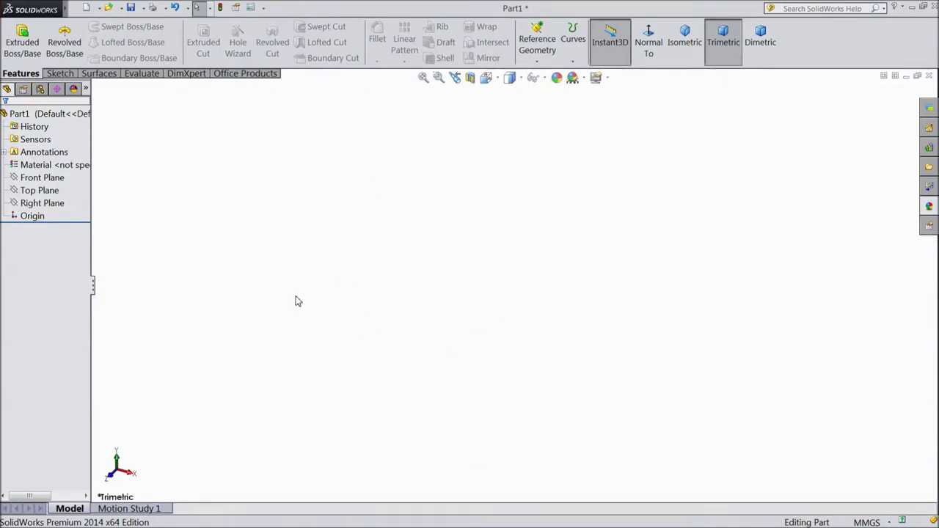
Drag the FeatureManager divider right so the design tree item names are fully readable
{"action": "left_click_drag", "start_coordinate": [93, 291], "coordinate": [116, 298]}
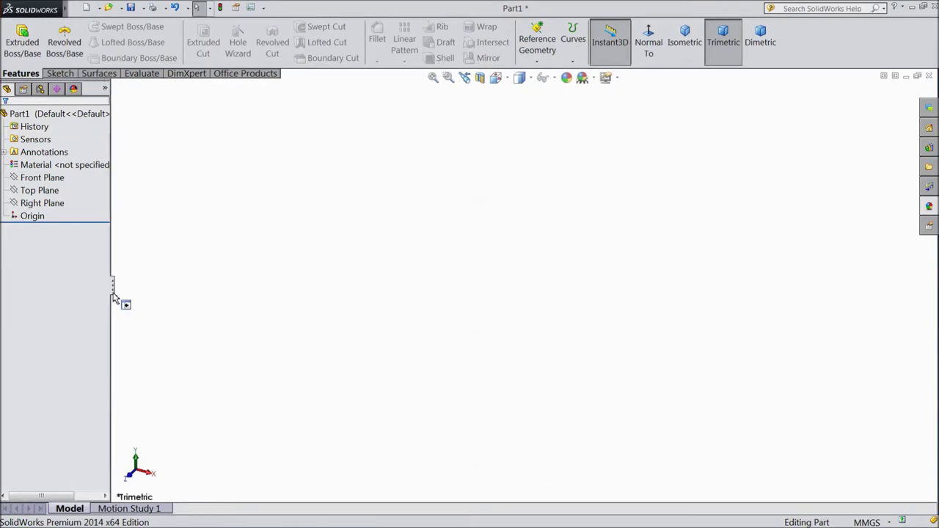
{"action": "left_click_drag", "start_coordinate": [116, 299], "coordinate": [118, 300]}
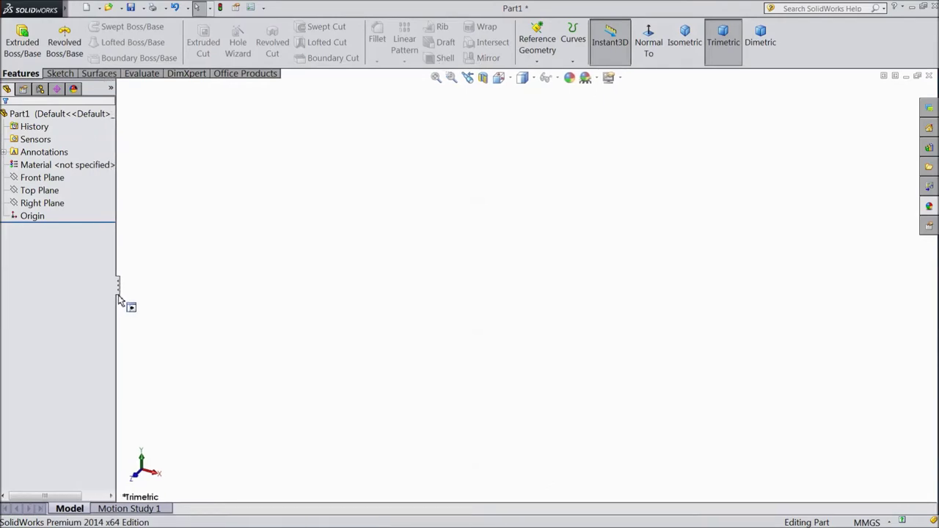
Sketch a roughly 36 × 76 mm construction corner rectangle from the origin on the Top Plane
{"action": "left_click", "coordinate": [51, 191]}
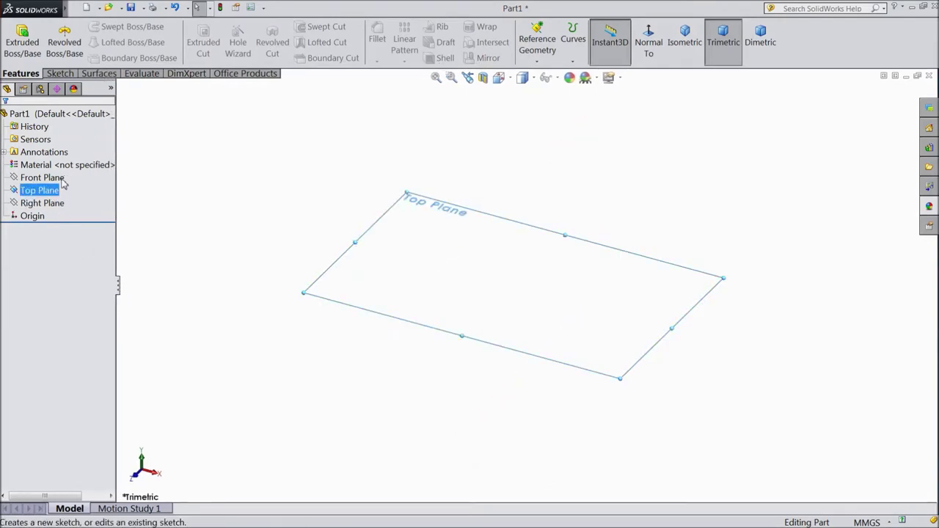
{"action": "left_click", "coordinate": [73, 176]}
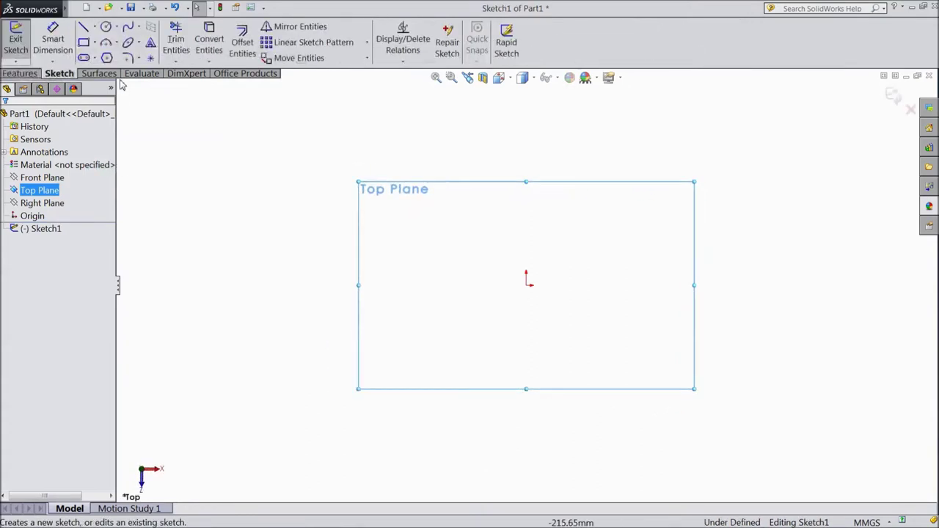
{"action": "left_click", "coordinate": [94, 42]}
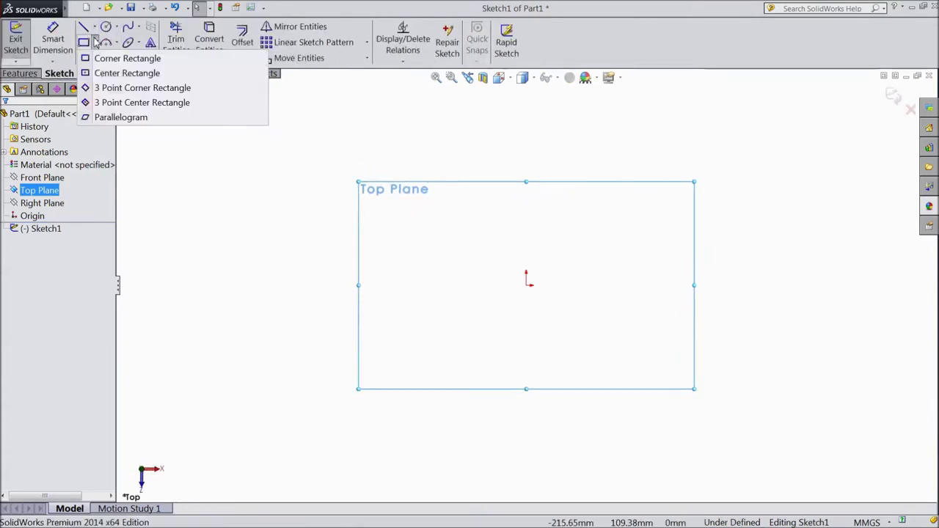
{"action": "left_click", "coordinate": [101, 59]}
{"action": "scroll", "coordinate": [624, 206], "scroll_direction": "down", "scroll_amount": 1}
{"action": "scroll", "coordinate": [582, 208], "scroll_direction": "down", "scroll_amount": 1}
{"action": "scroll", "coordinate": [571, 192], "scroll_direction": "down", "scroll_amount": 2}
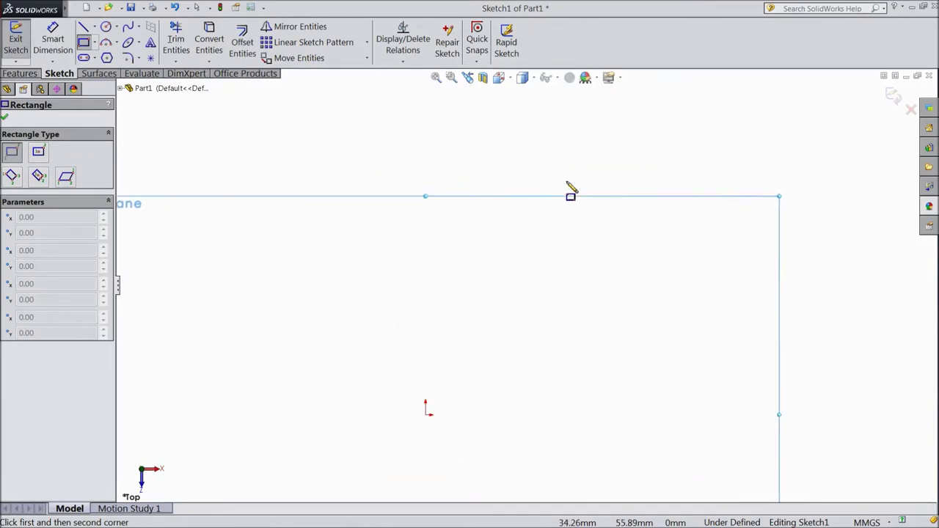
{"action": "left_click", "coordinate": [426, 414]}
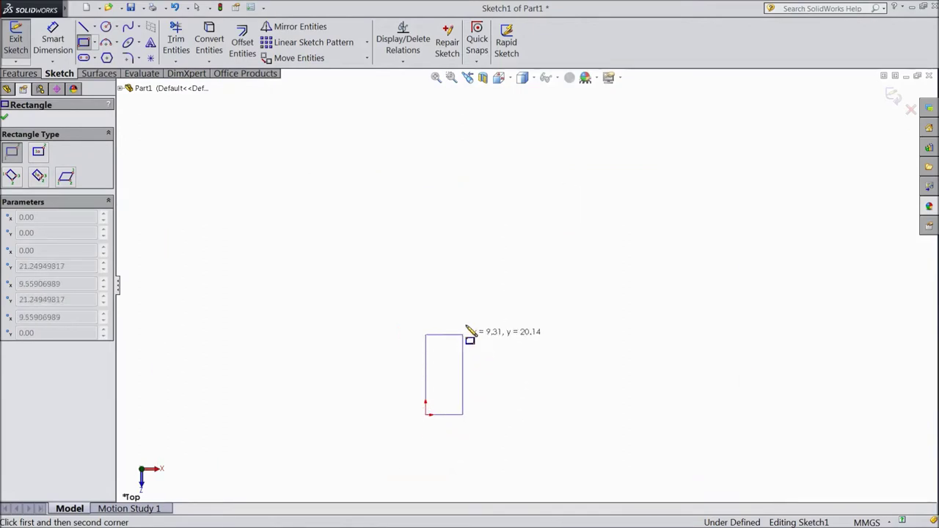
{"action": "left_click", "coordinate": [569, 112]}
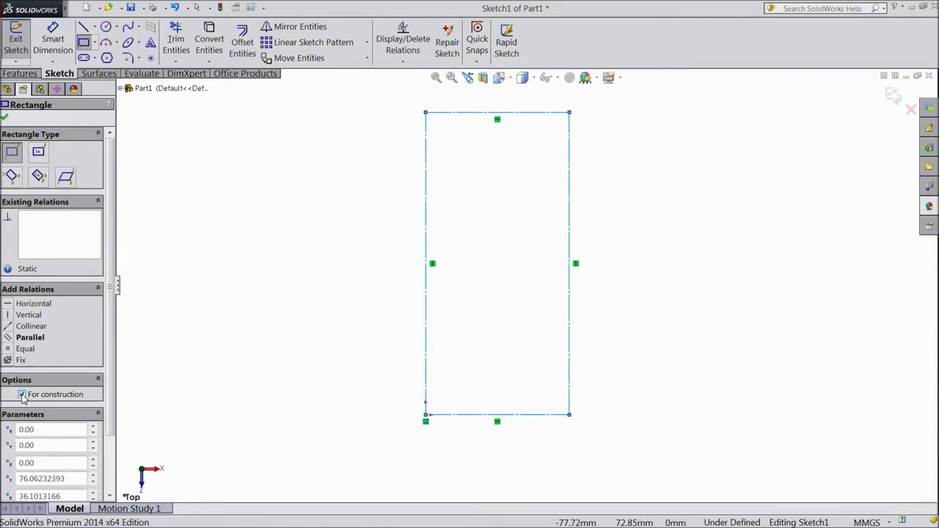
{"action": "left_click", "coordinate": [5, 119]}
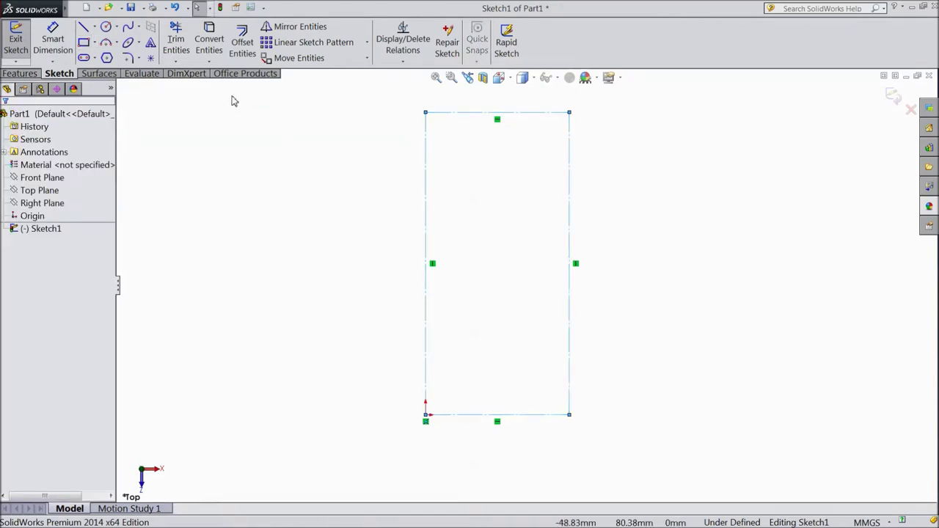
Dimension the construction rectangle's left side to 75 mm and bottom to 12.5 mm
{"action": "left_click", "coordinate": [46, 41]}
{"action": "scroll", "coordinate": [402, 197], "scroll_direction": "down", "scroll_amount": 1}
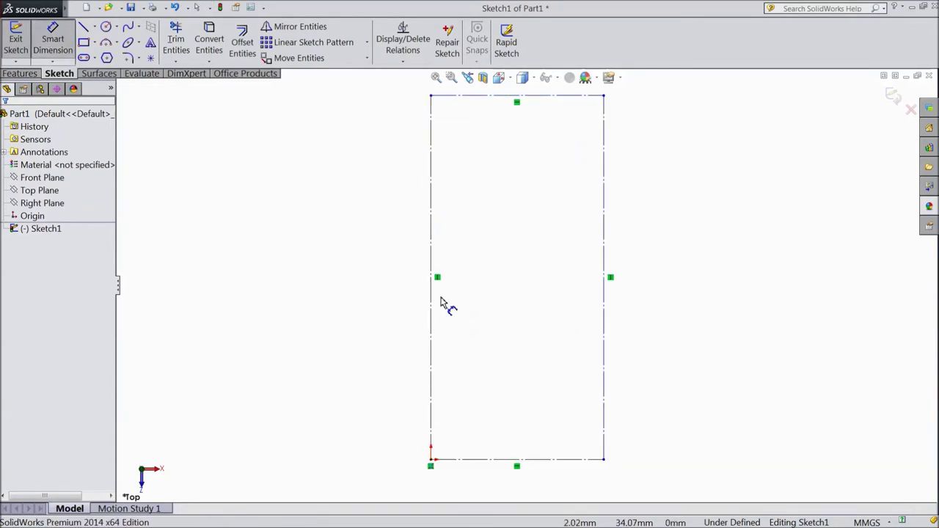
{"action": "left_click", "coordinate": [431, 294]}
{"action": "left_click", "coordinate": [307, 301]}
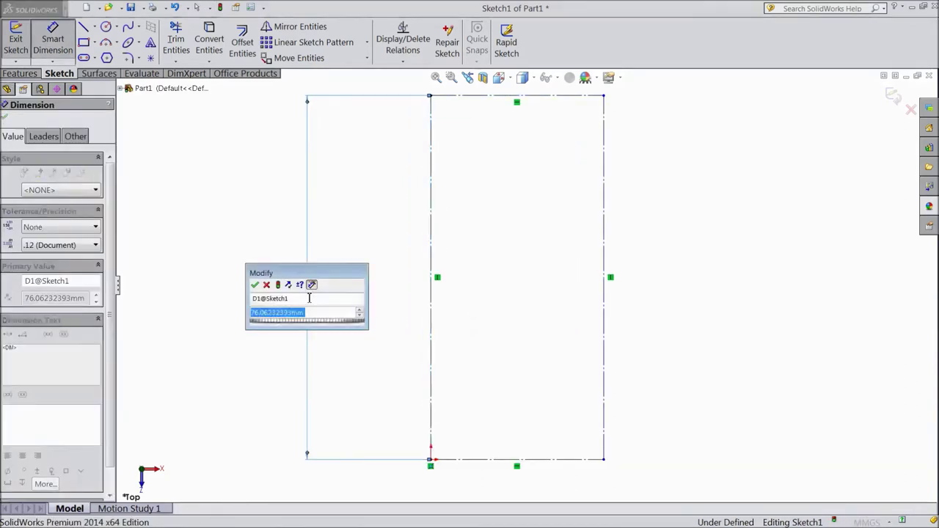
{"action": "type", "text": "75"}
{"action": "left_click", "coordinate": [255, 285]}
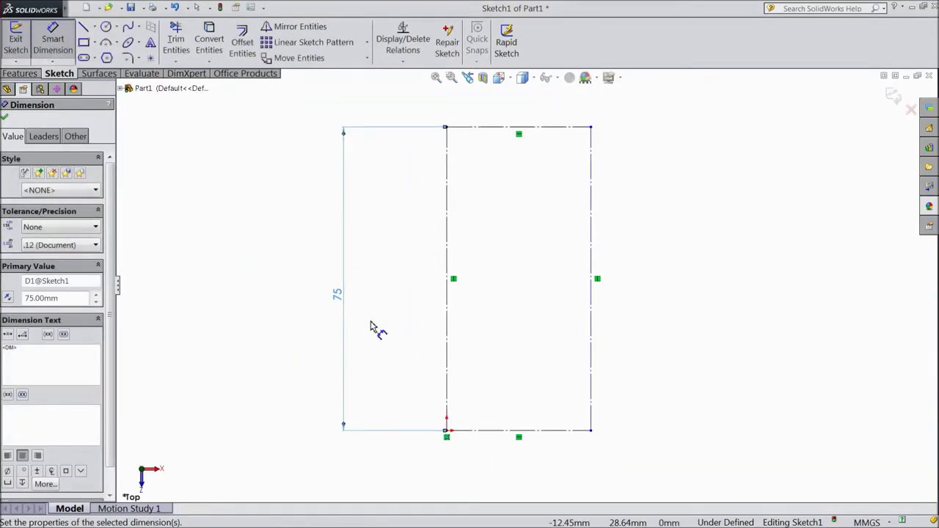
{"action": "left_click", "coordinate": [551, 436]}
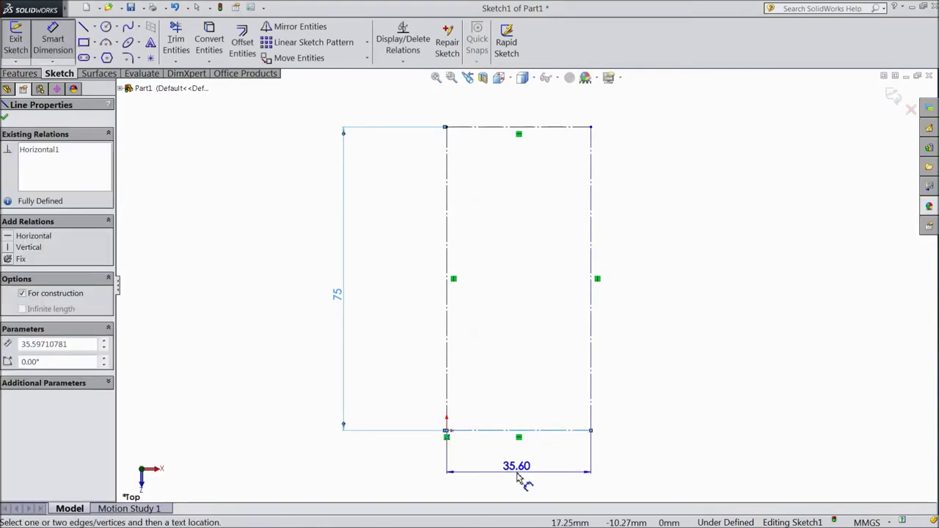
{"action": "left_click", "coordinate": [519, 478]}
{"action": "type", "text": "12.5"}
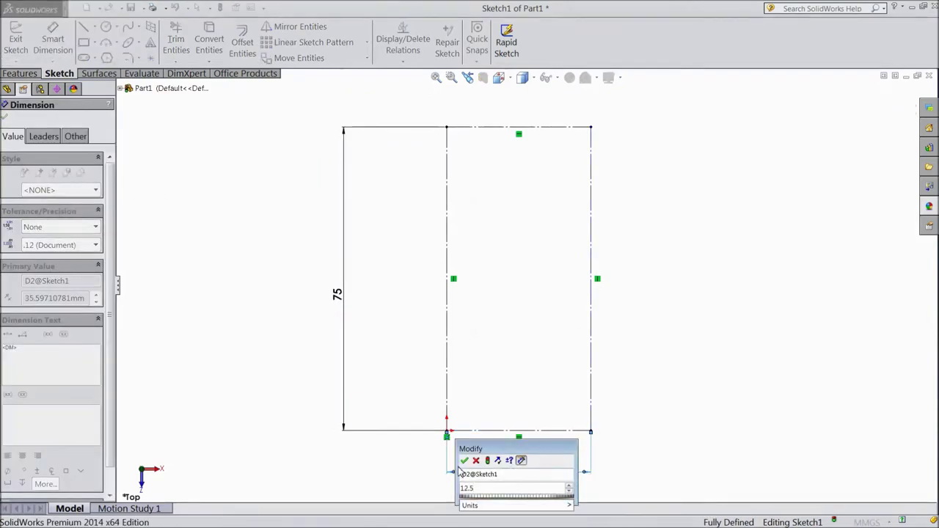
{"action": "left_click", "coordinate": [464, 460]}
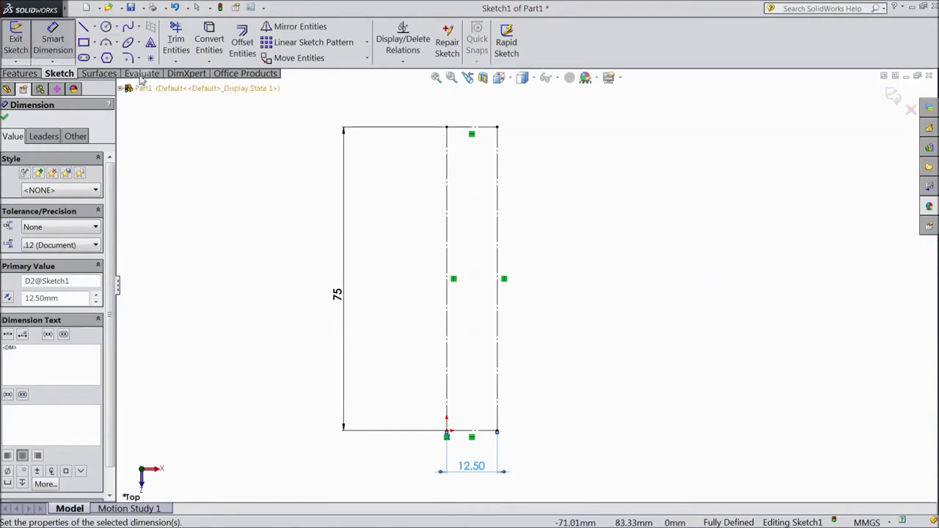
{"action": "left_click", "coordinate": [95, 27]}
{"action": "left_click", "coordinate": [102, 57]}
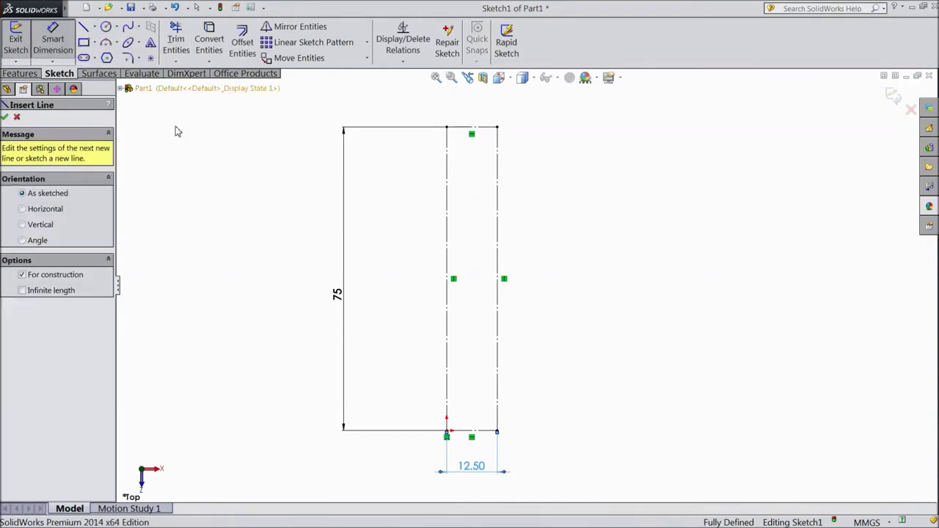
Draw a horizontal centerline across the construction rectangle
{"action": "left_click", "coordinate": [446, 351]}
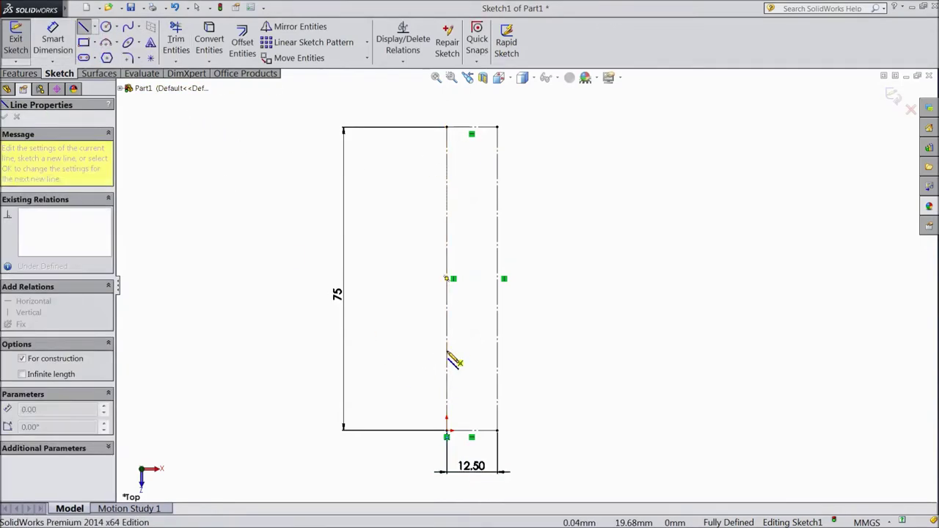
{"action": "left_click", "coordinate": [499, 352]}
{"action": "right_click", "coordinate": [546, 321]}
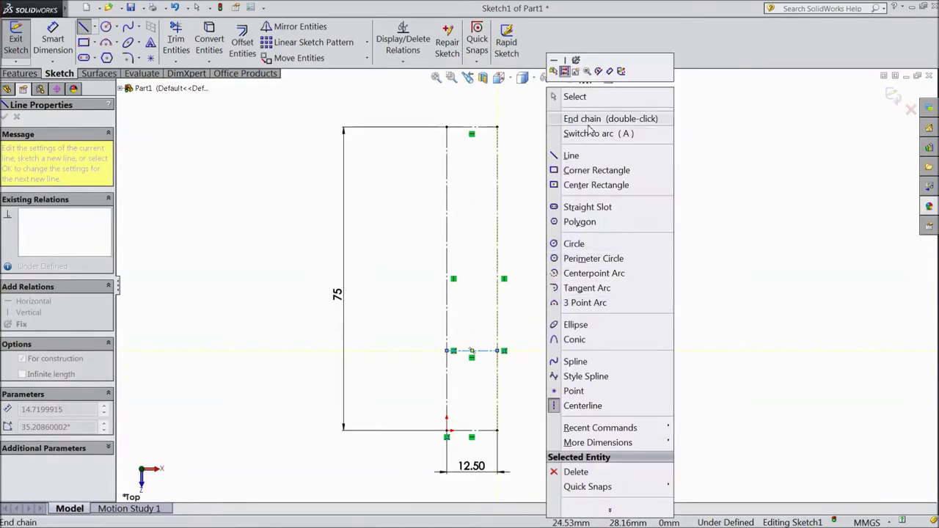
{"action": "left_click", "coordinate": [591, 100]}
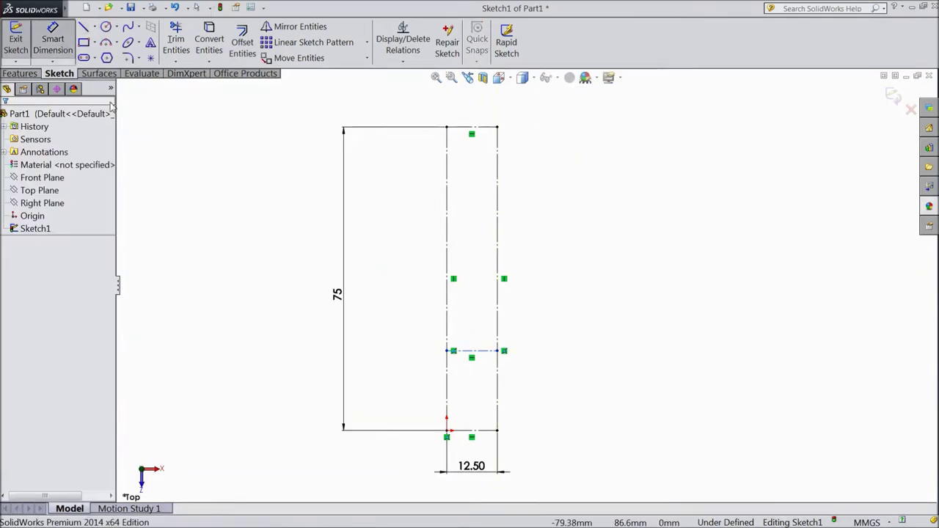
Dimension the centerline 54 mm below the rectangle's top edge
{"action": "left_click", "coordinate": [485, 355]}
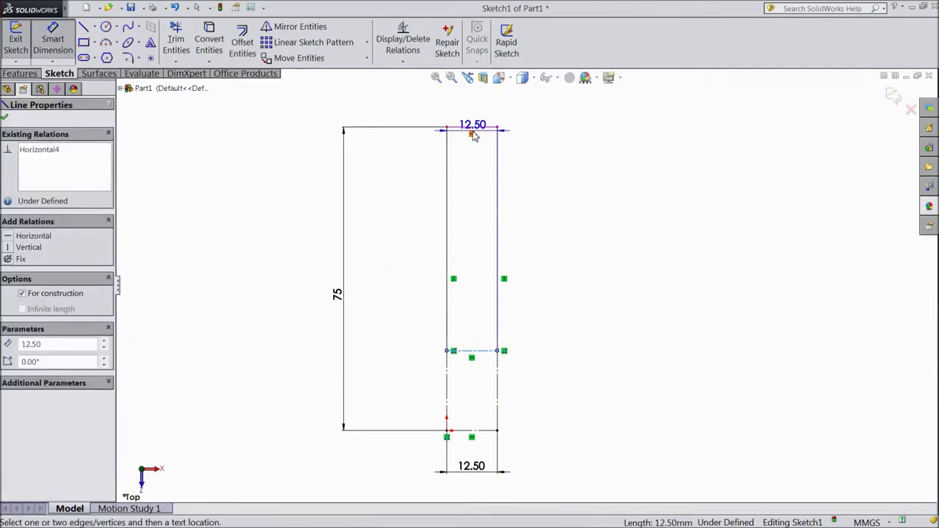
{"action": "left_click", "coordinate": [473, 128]}
{"action": "left_click", "coordinate": [396, 233]}
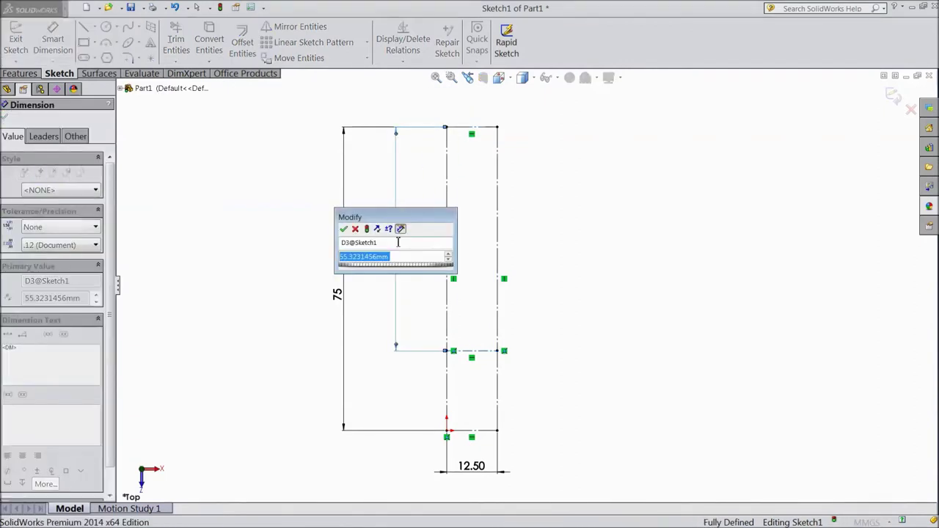
{"action": "type", "text": "54"}
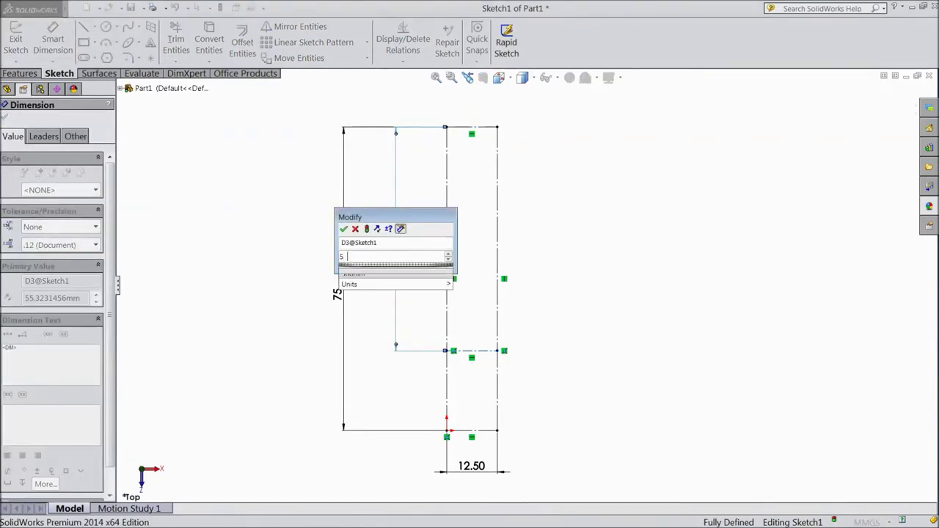
{"action": "left_click", "coordinate": [343, 229]}
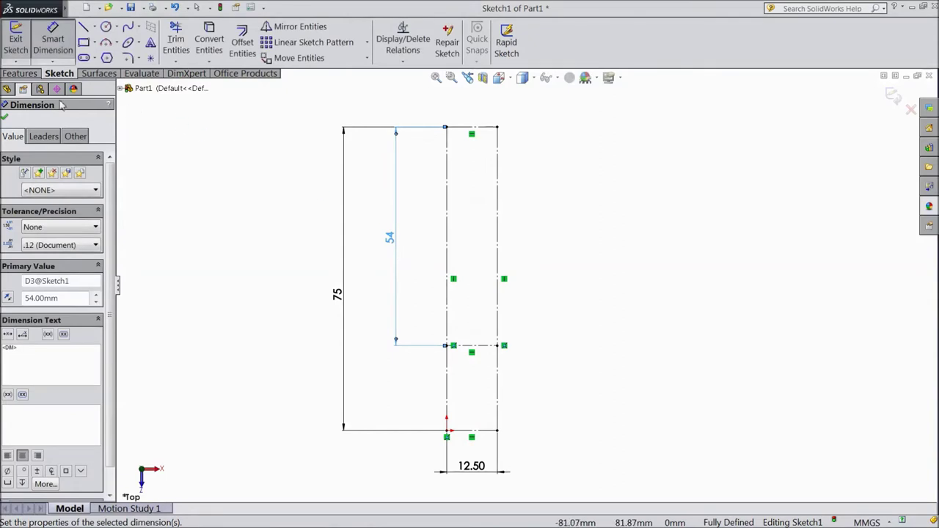
{"action": "left_click", "coordinate": [5, 119]}
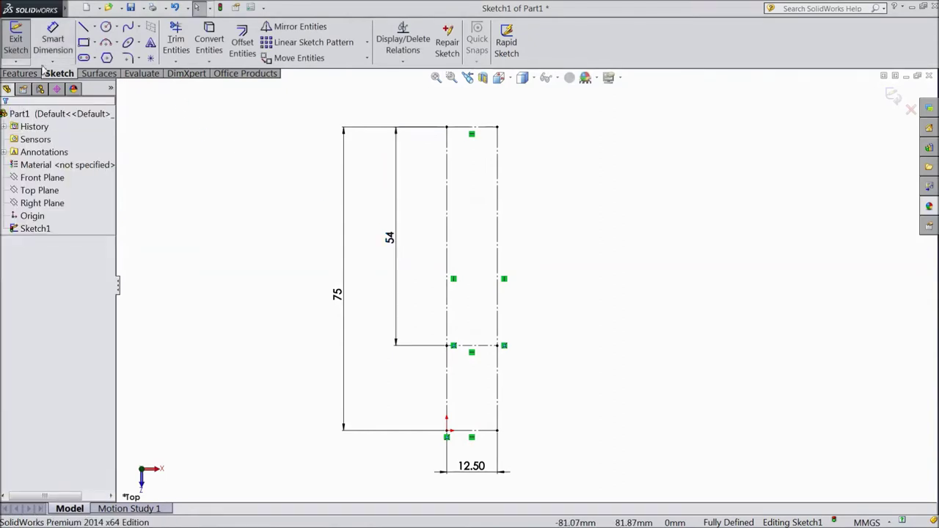
{"action": "left_click", "coordinate": [86, 28]}
Draw a vertical line from the origin about 56 mm up, continuing as a tangent arc to the top line
{"action": "scroll", "coordinate": [490, 383], "scroll_direction": "up", "scroll_amount": 1}
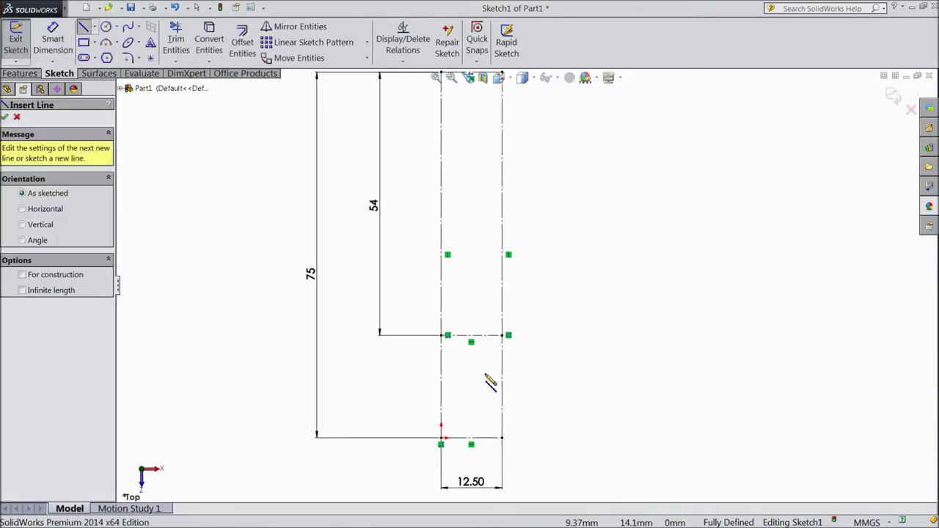
{"action": "scroll", "coordinate": [434, 394], "scroll_direction": "up", "scroll_amount": 1}
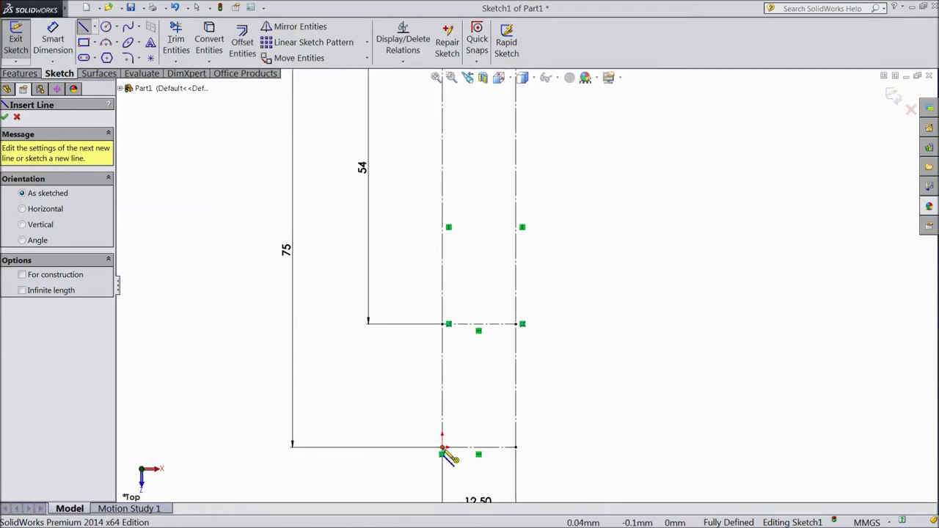
{"action": "left_click", "coordinate": [442, 448]}
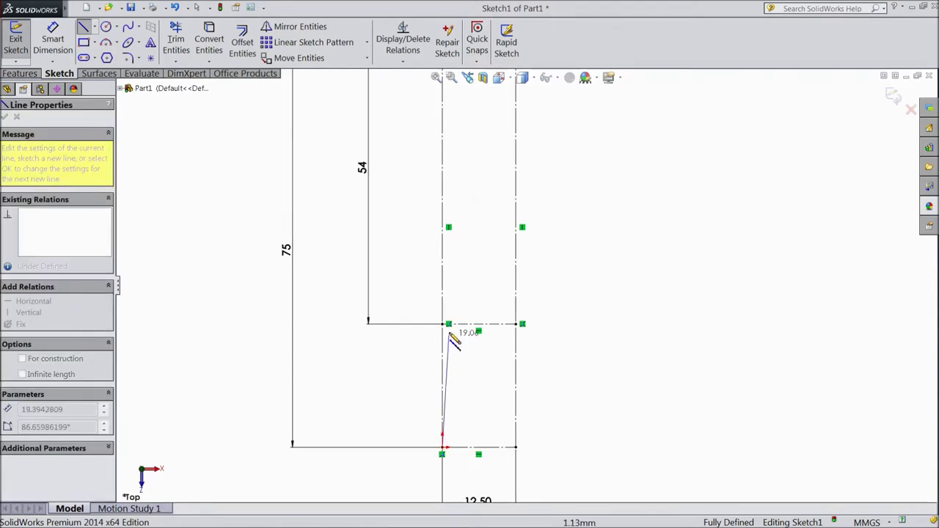
{"action": "scroll", "coordinate": [444, 234], "scroll_direction": "down", "scroll_amount": 2}
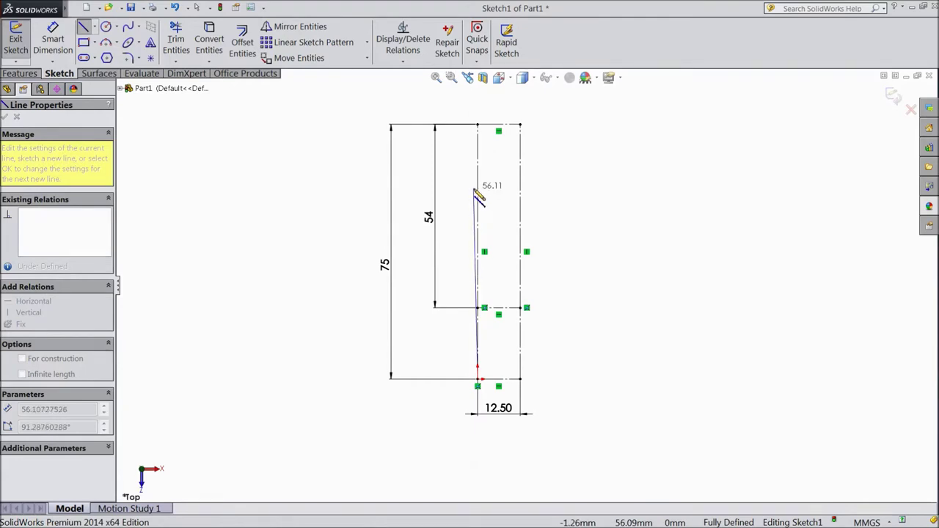
{"action": "left_click", "coordinate": [478, 191]}
{"action": "scroll", "coordinate": [481, 198], "scroll_direction": "down", "scroll_amount": 3}
{"action": "scroll", "coordinate": [491, 200], "scroll_direction": "down", "scroll_amount": 3}
{"action": "scroll", "coordinate": [496, 201], "scroll_direction": "up", "scroll_amount": 3}
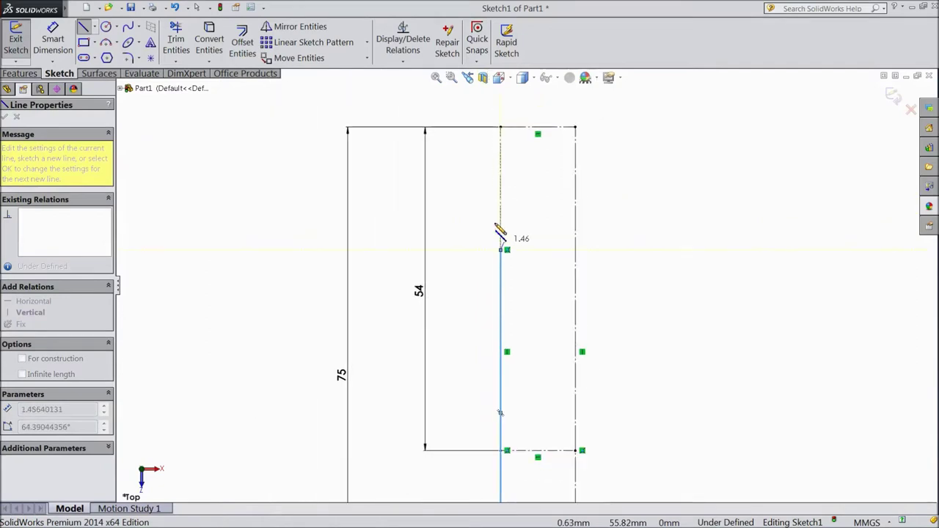
{"action": "scroll", "coordinate": [513, 210], "scroll_direction": "down", "scroll_amount": 2}
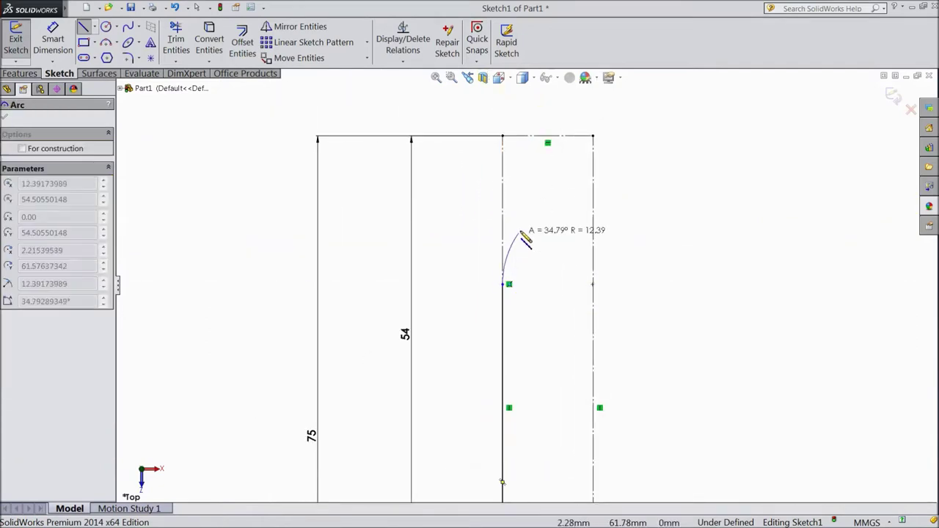
{"action": "left_click", "coordinate": [543, 137]}
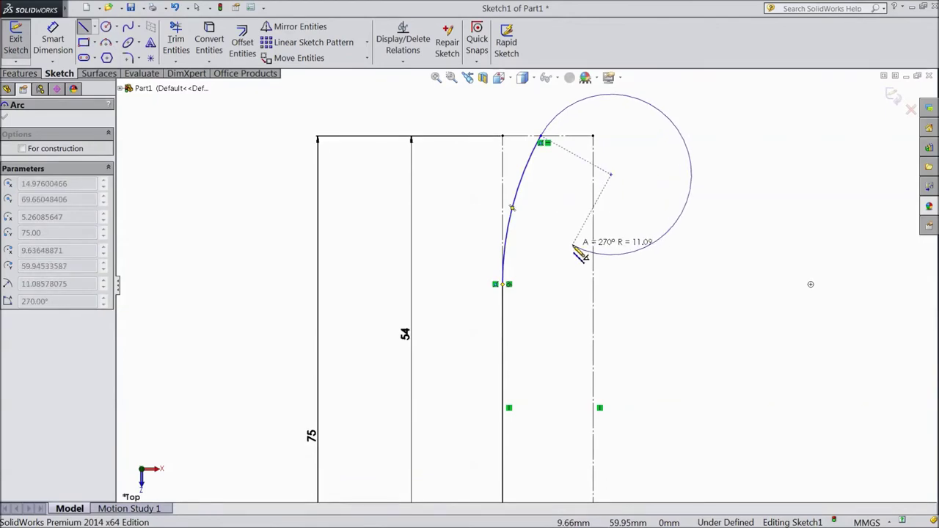
{"action": "right_click", "coordinate": [623, 211]}
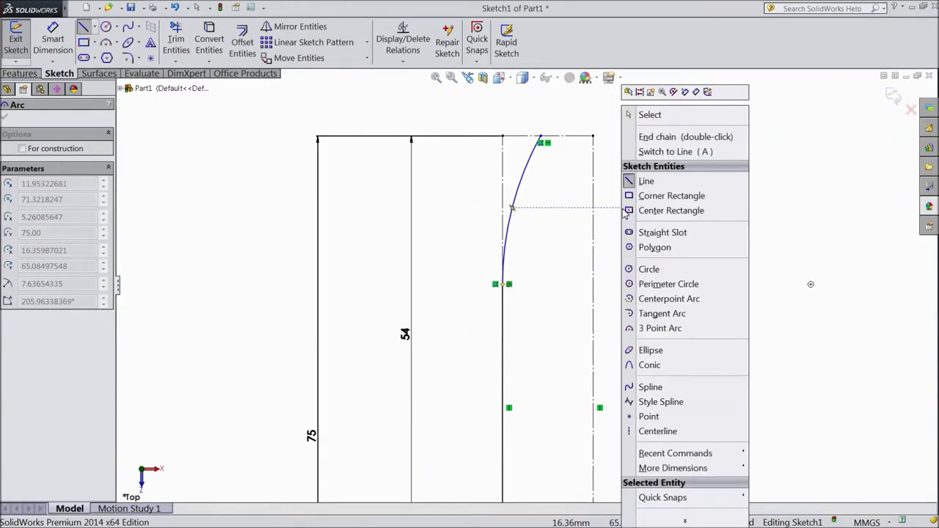
{"action": "left_click", "coordinate": [649, 114]}
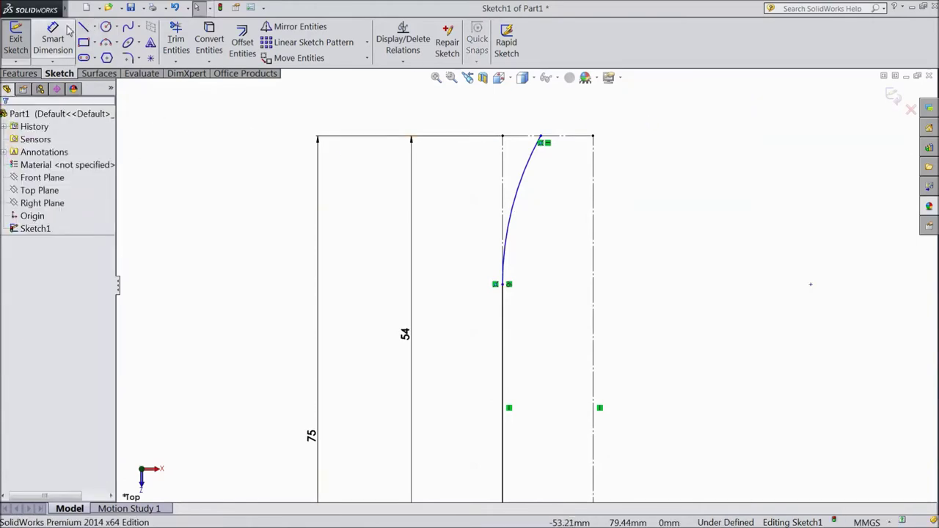
Draw a three-point arc from the blade tip down to the right side's centerline point
{"action": "left_click", "coordinate": [77, 8]}
{"action": "left_click", "coordinate": [357, 90]}
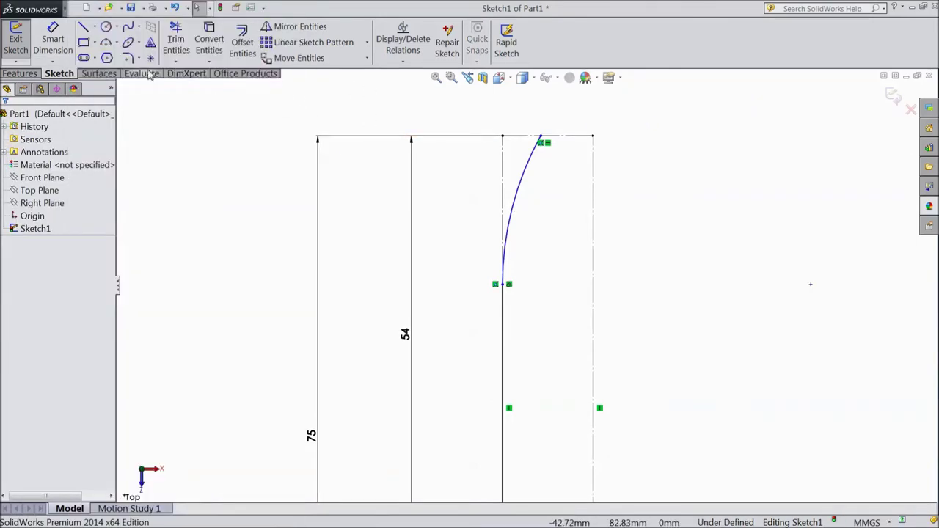
{"action": "left_click", "coordinate": [85, 30]}
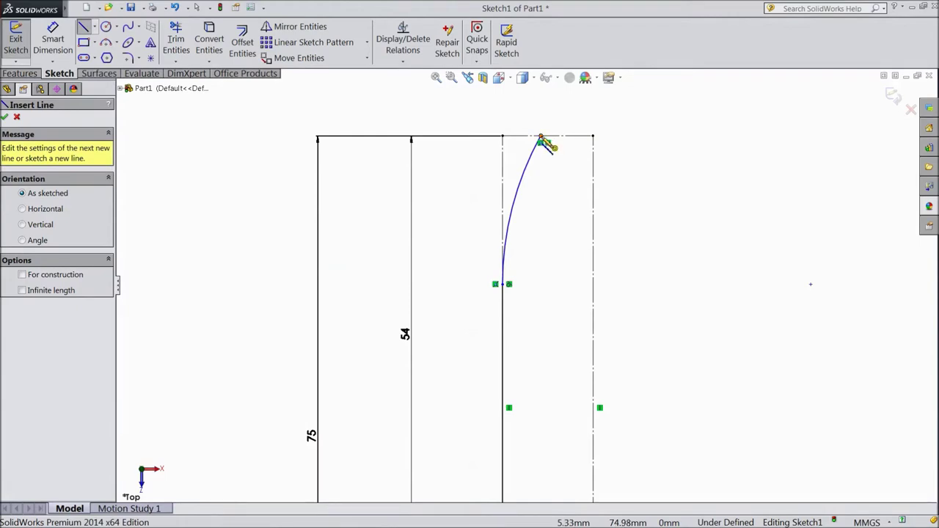
{"action": "left_click", "coordinate": [541, 138]}
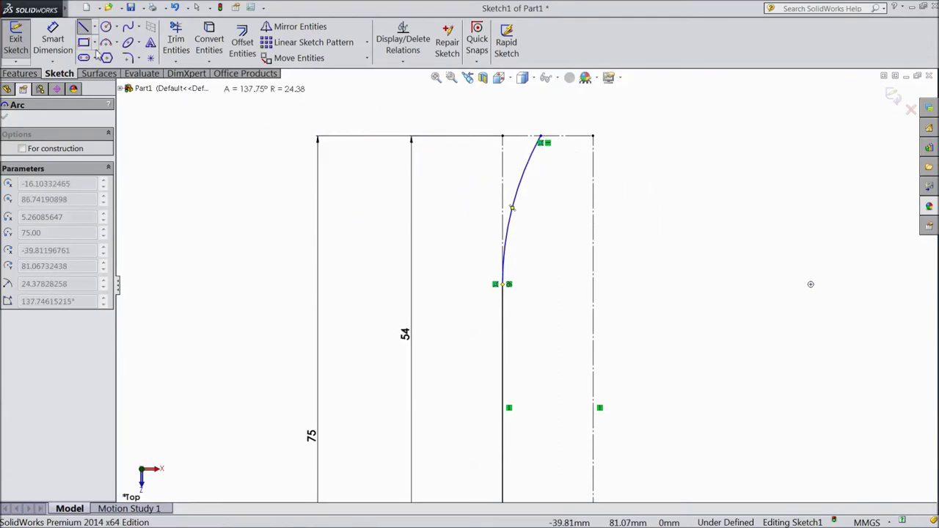
{"action": "left_click", "coordinate": [118, 43]}
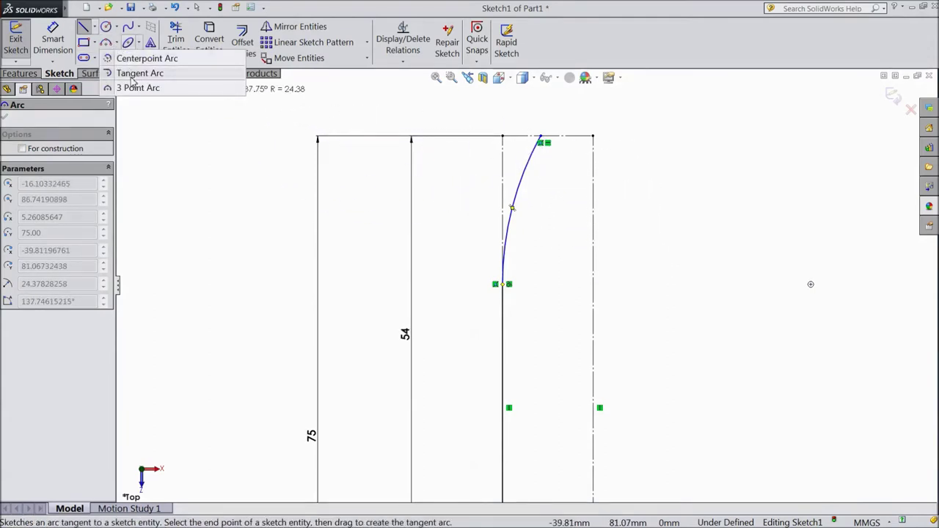
{"action": "left_click", "coordinate": [137, 88]}
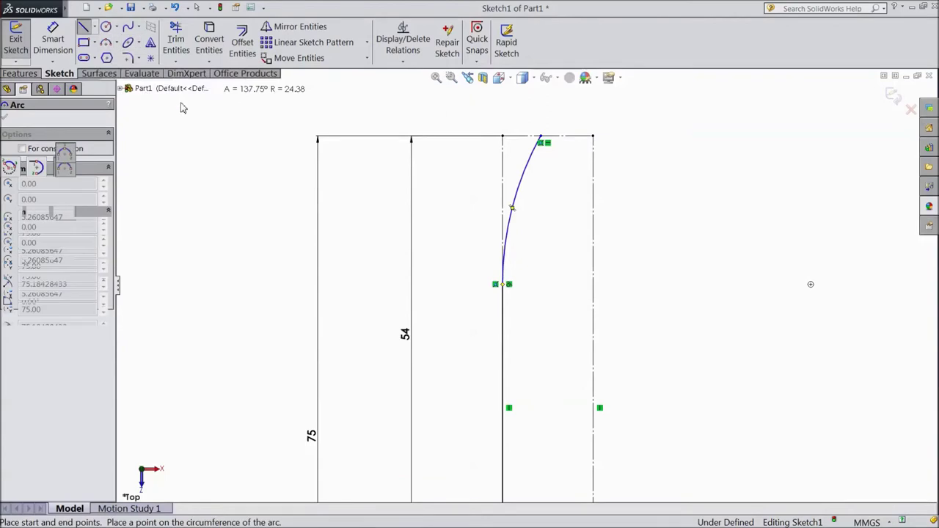
{"action": "left_click", "coordinate": [541, 139]}
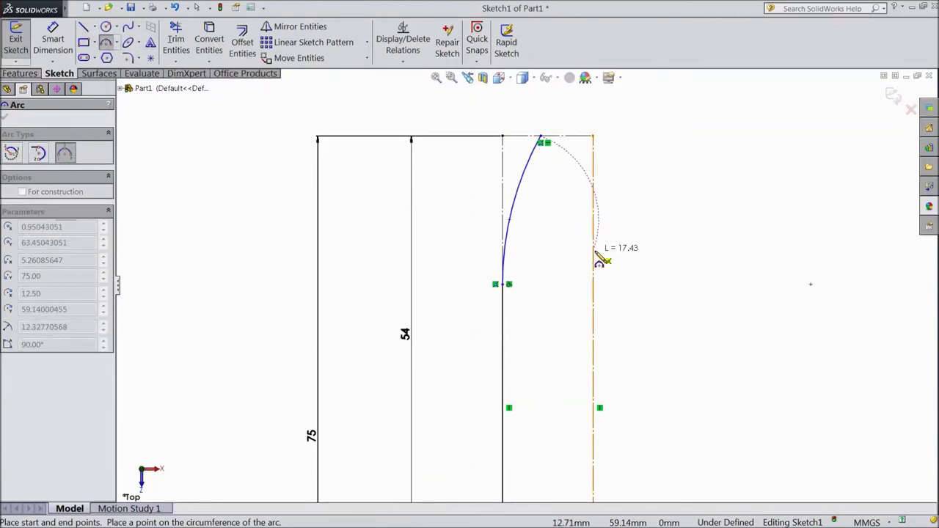
{"action": "left_click", "coordinate": [593, 270]}
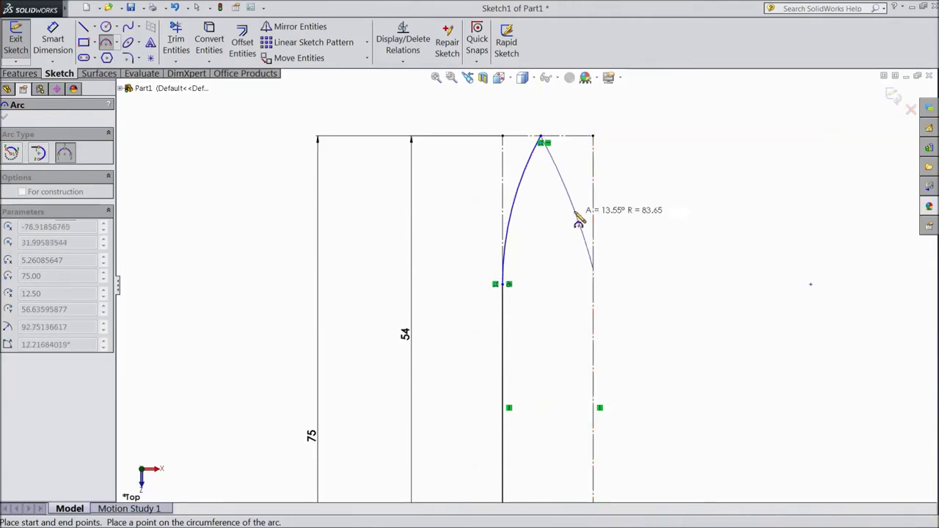
{"action": "left_click", "coordinate": [580, 196]}
{"action": "right_click", "coordinate": [674, 205]}
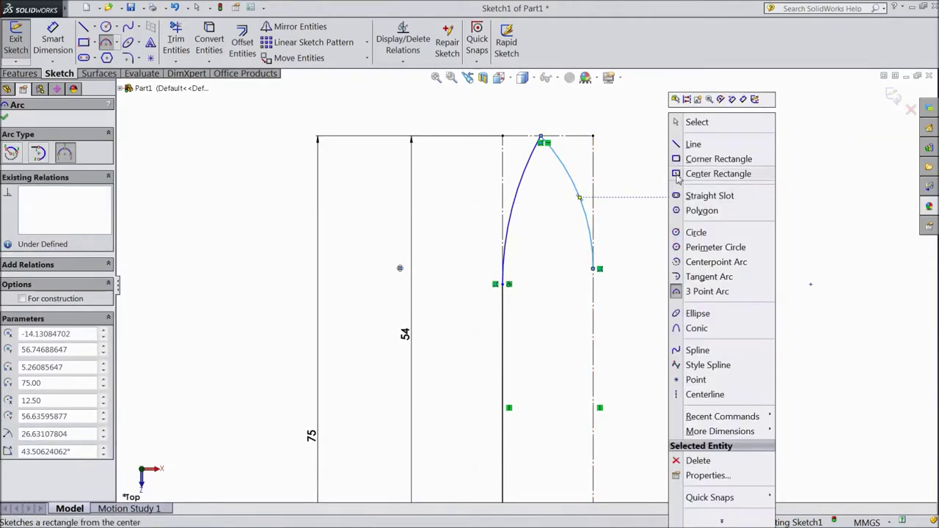
Draw the blade's right edge from the arc end down to just above the notch
{"action": "left_click", "coordinate": [675, 144]}
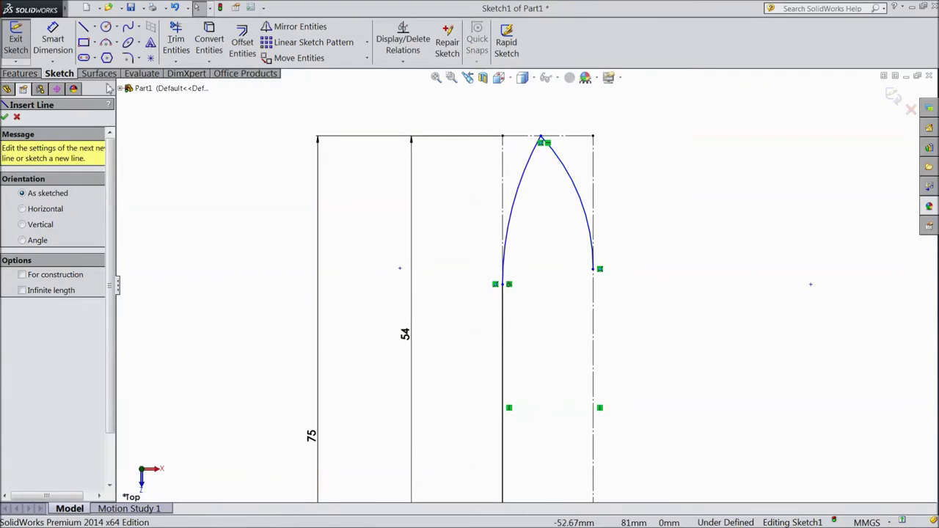
{"action": "left_click", "coordinate": [84, 27]}
{"action": "scroll", "coordinate": [526, 286], "scroll_direction": "up", "scroll_amount": 3}
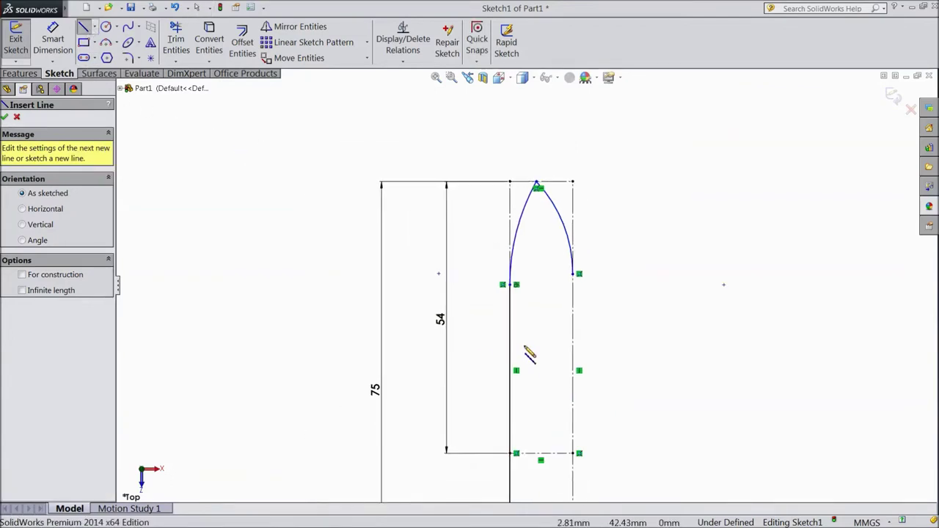
{"action": "scroll", "coordinate": [543, 368], "scroll_direction": "down", "scroll_amount": 2}
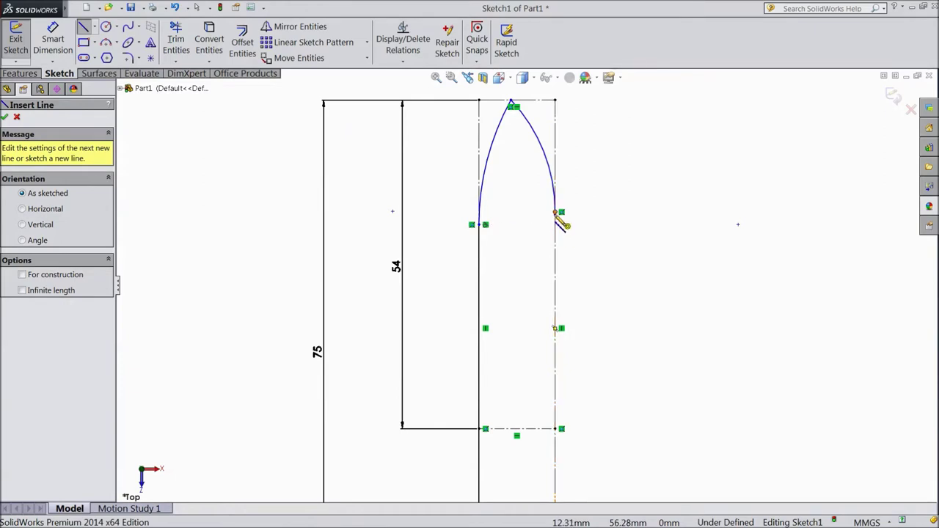
{"action": "left_click", "coordinate": [555, 213]}
{"action": "scroll", "coordinate": [555, 393], "scroll_direction": "down", "scroll_amount": 1}
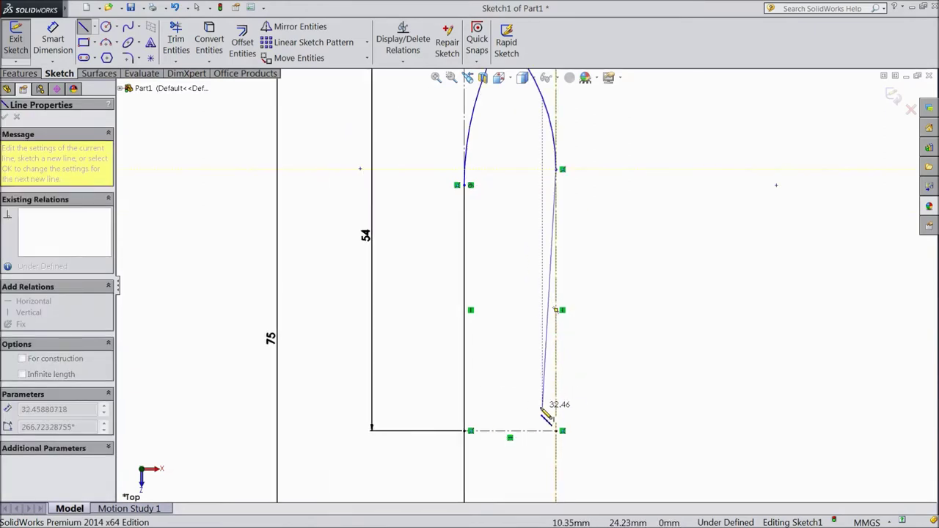
{"action": "scroll", "coordinate": [547, 418], "scroll_direction": "down", "scroll_amount": 1}
{"action": "scroll", "coordinate": [550, 417], "scroll_direction": "down", "scroll_amount": 2}
{"action": "left_click", "coordinate": [540, 388]}
Add the V notch and continue the outline down and along the bottom edge to the left corner
{"action": "left_click", "coordinate": [518, 421]}
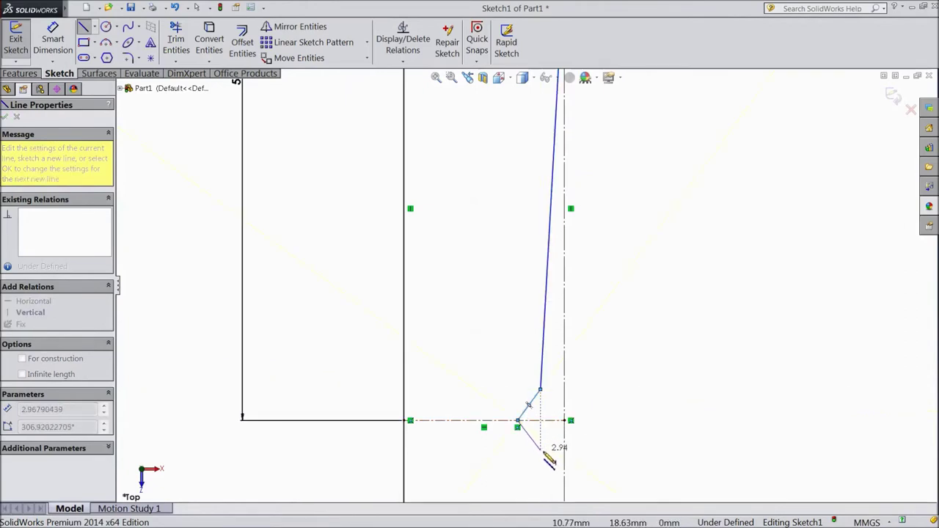
{"action": "scroll", "coordinate": [546, 462], "scroll_direction": "up", "scroll_amount": 2}
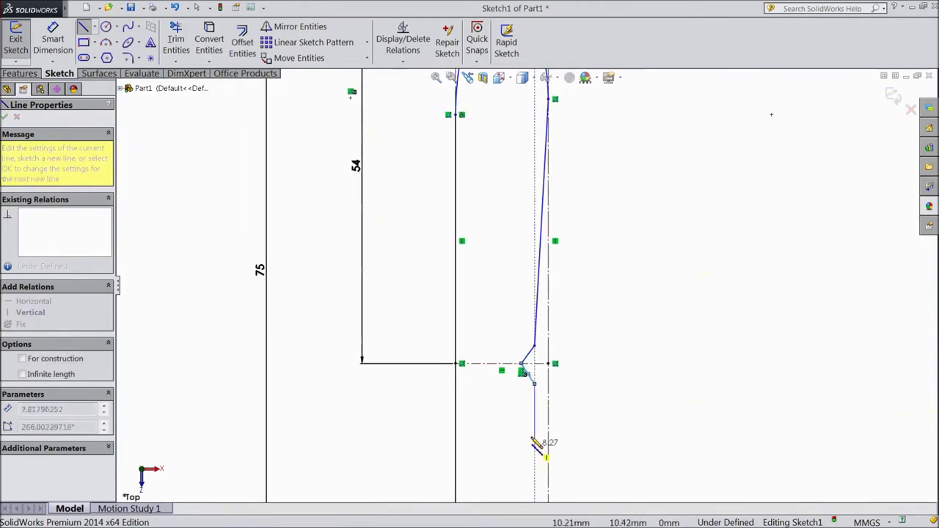
{"action": "scroll", "coordinate": [539, 449], "scroll_direction": "up", "scroll_amount": 2}
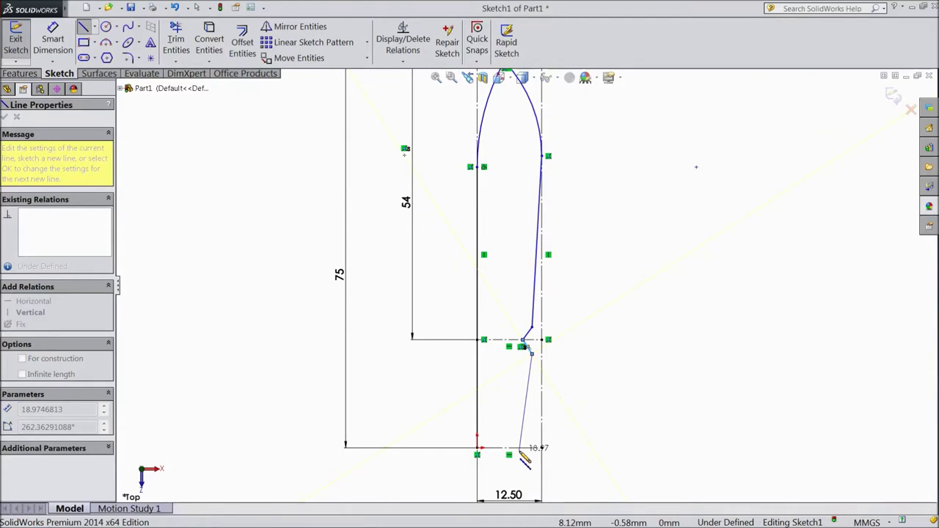
{"action": "left_click", "coordinate": [523, 448]}
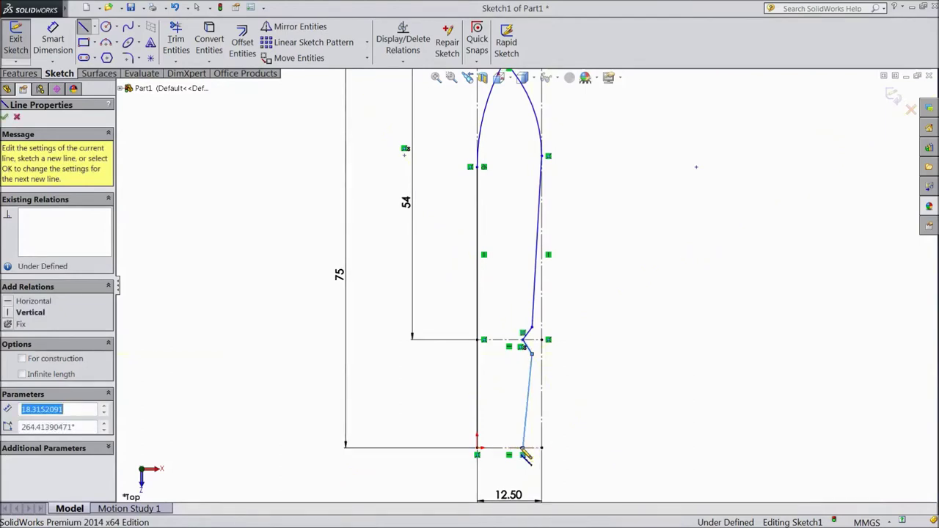
{"action": "left_click", "coordinate": [477, 448]}
{"action": "right_click", "coordinate": [619, 291]}
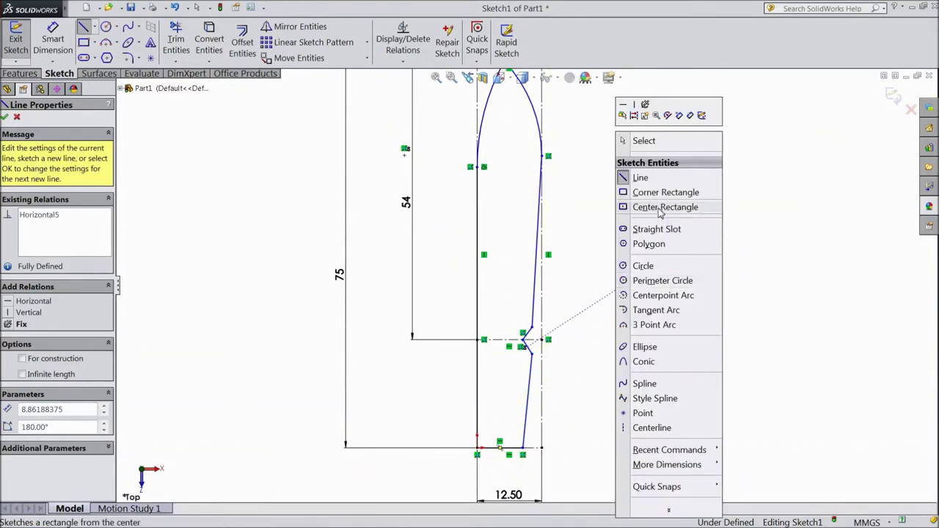
{"action": "left_click", "coordinate": [638, 178]}
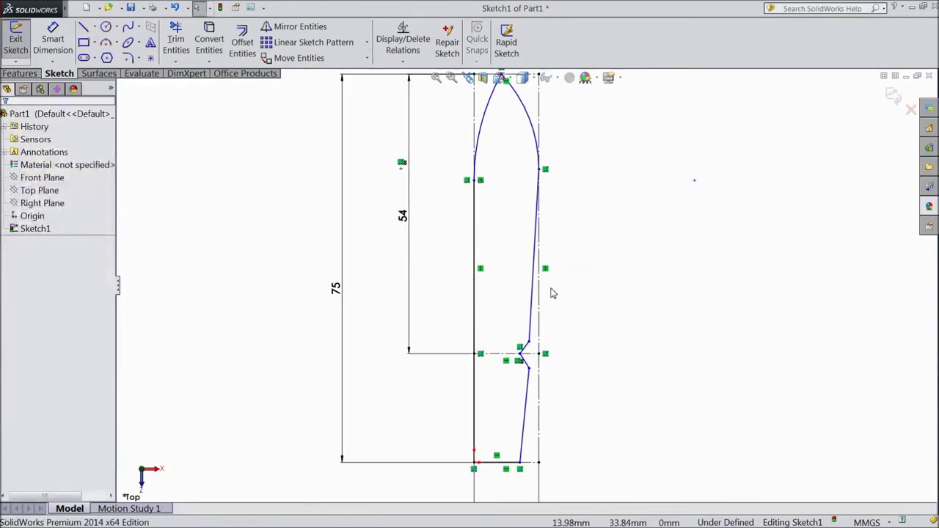
Draw a horizontal line from the left side across to the notch point
{"action": "left_click", "coordinate": [84, 27]}
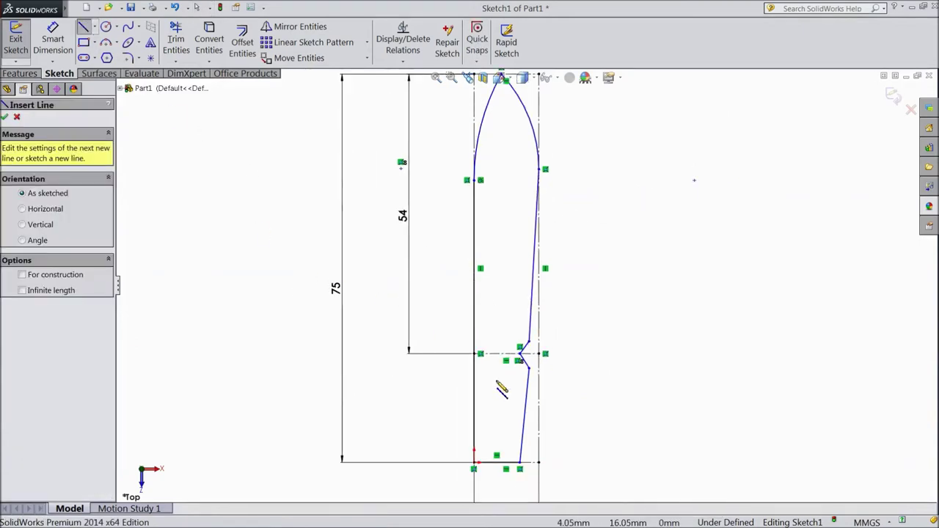
{"action": "scroll", "coordinate": [503, 388], "scroll_direction": "down", "scroll_amount": 2}
{"action": "left_click", "coordinate": [468, 331]}
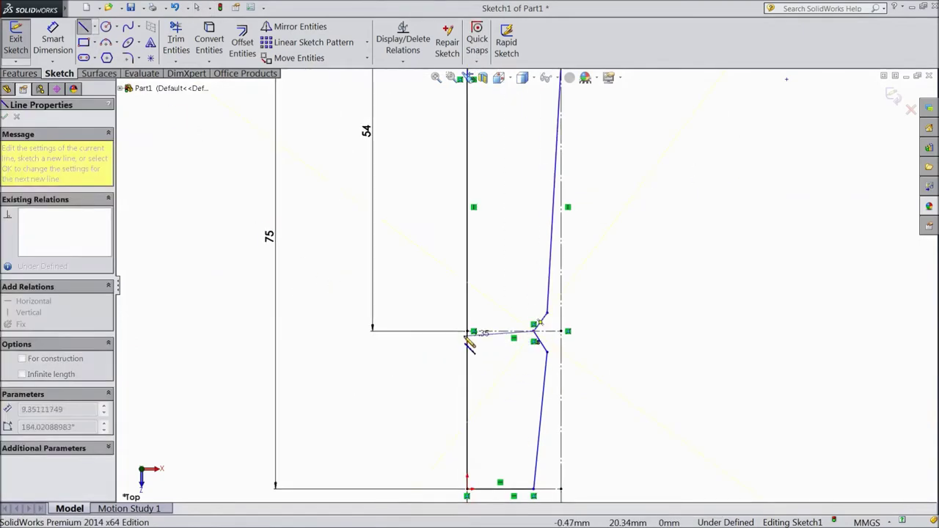
{"action": "left_click", "coordinate": [500, 331]}
{"action": "right_click", "coordinate": [591, 239]}
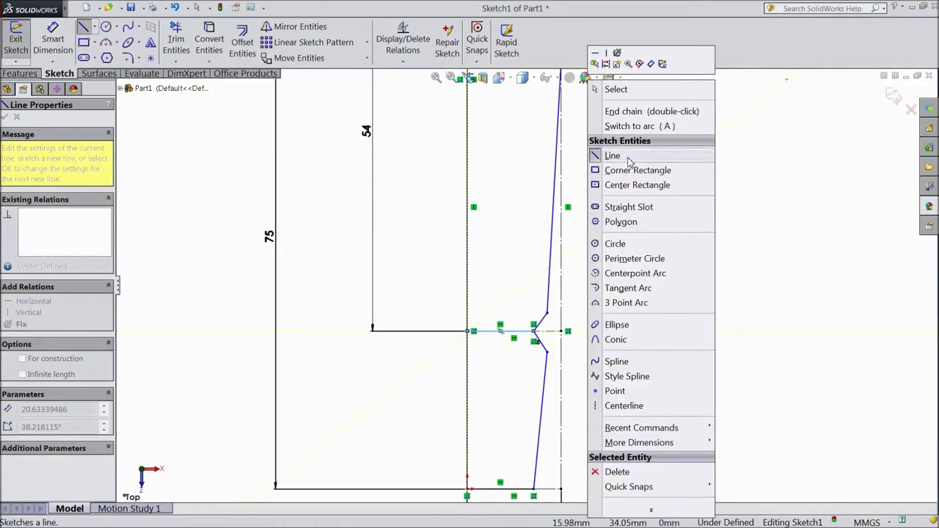
{"action": "left_click", "coordinate": [629, 160]}
{"action": "scroll", "coordinate": [527, 286], "scroll_direction": "up", "scroll_amount": 2}
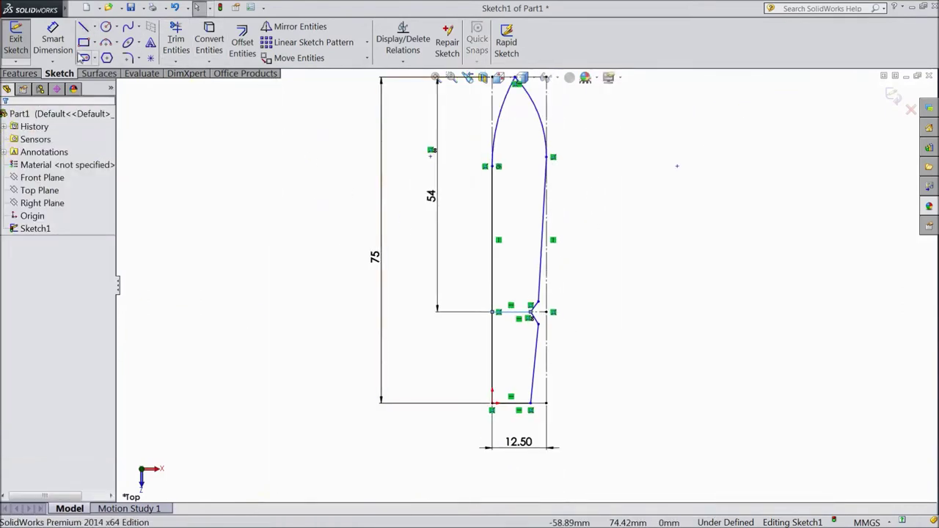
{"action": "left_click", "coordinate": [53, 40]}
Dimension the tang's bottom edge to 10 mm
{"action": "scroll", "coordinate": [502, 385], "scroll_direction": "down", "scroll_amount": 2}
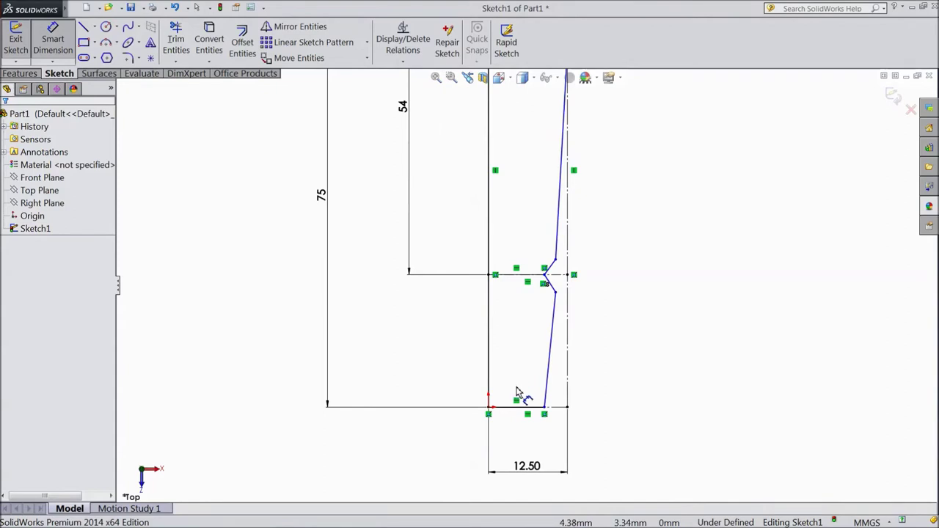
{"action": "scroll", "coordinate": [519, 405], "scroll_direction": "down", "scroll_amount": 1}
{"action": "scroll", "coordinate": [522, 408], "scroll_direction": "down", "scroll_amount": 2}
{"action": "scroll", "coordinate": [521, 387], "scroll_direction": "down", "scroll_amount": 1}
{"action": "left_click", "coordinate": [521, 377]}
{"action": "left_click", "coordinate": [521, 411]}
{"action": "type", "text": "10"}
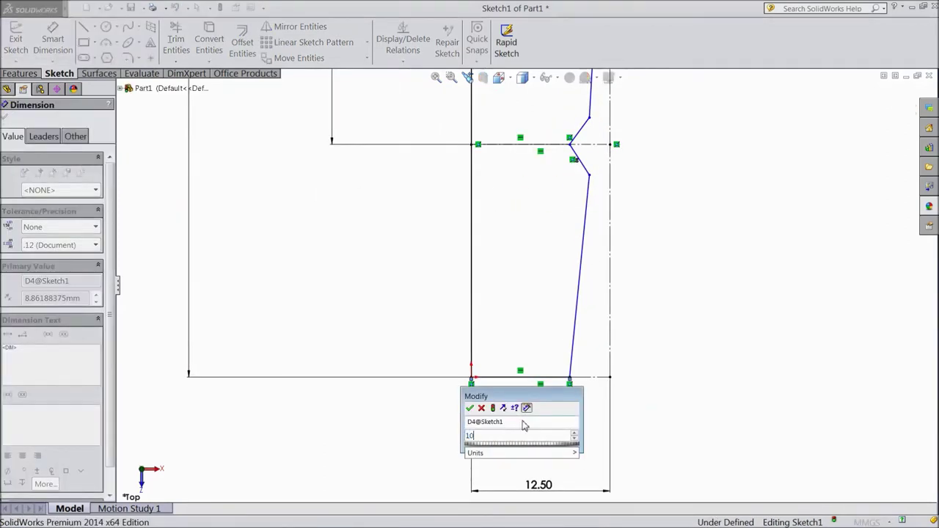
{"action": "left_click", "coordinate": [468, 409]}
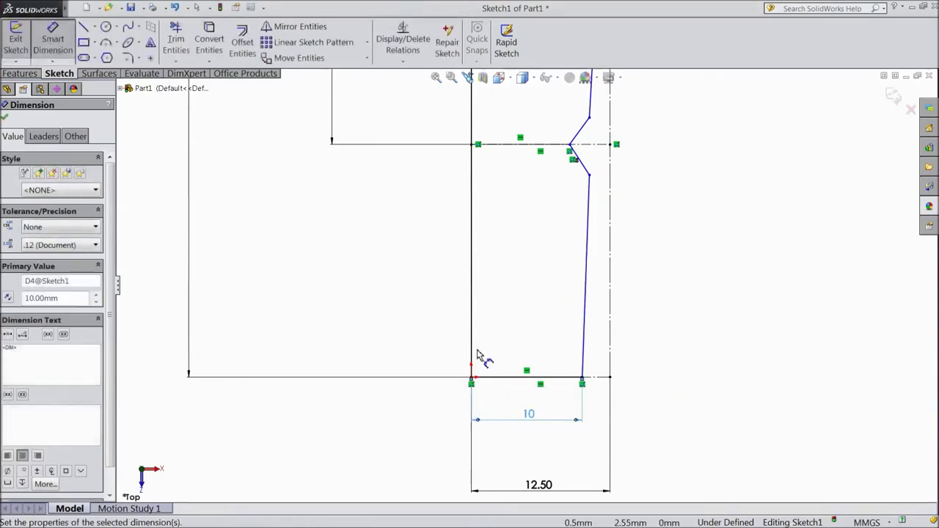
Dimension the notch-level horizontal line to 9 mm
{"action": "scroll", "coordinate": [484, 350], "scroll_direction": "up", "scroll_amount": 2}
{"action": "scroll", "coordinate": [533, 231], "scroll_direction": "up", "scroll_amount": 1}
{"action": "scroll", "coordinate": [534, 226], "scroll_direction": "down", "scroll_amount": 1}
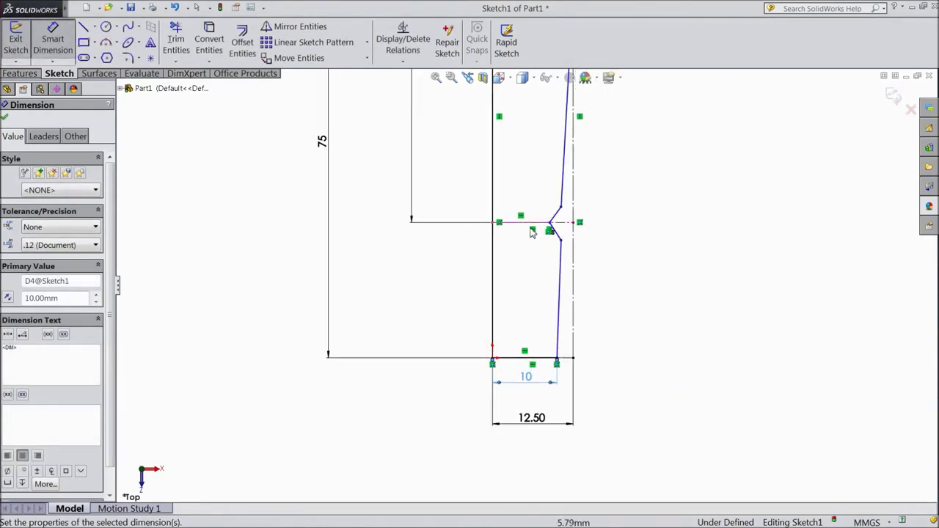
{"action": "left_click", "coordinate": [521, 223]}
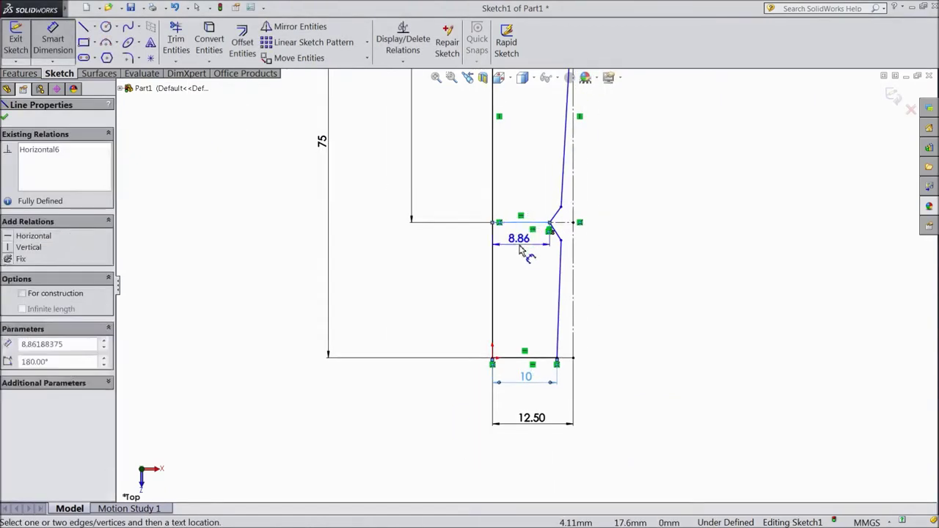
{"action": "scroll", "coordinate": [528, 251], "scroll_direction": "down", "scroll_amount": 1}
{"action": "scroll", "coordinate": [528, 261], "scroll_direction": "down", "scroll_amount": 1}
{"action": "left_click", "coordinate": [534, 258]}
{"action": "type", "text": "9"}
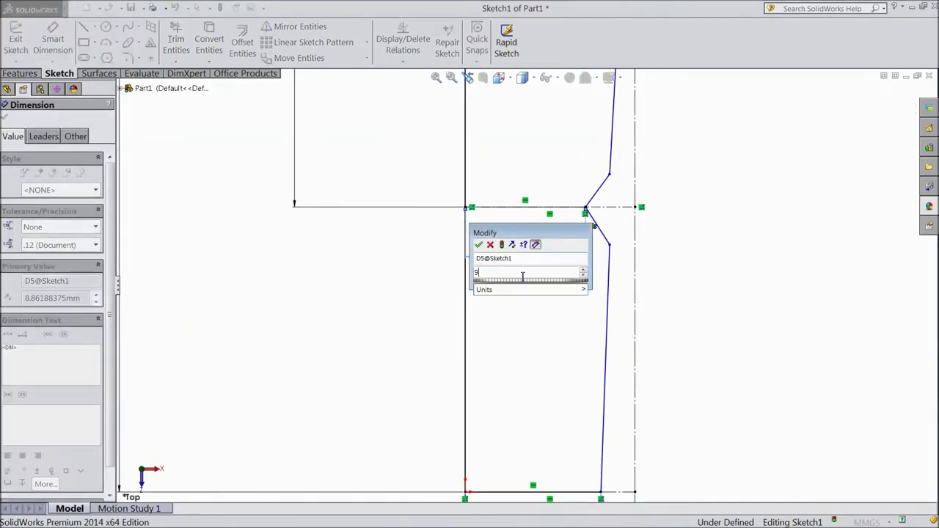
{"action": "left_click", "coordinate": [479, 244]}
{"action": "scroll", "coordinate": [503, 335], "scroll_direction": "up", "scroll_amount": 5}
{"action": "scroll", "coordinate": [528, 227], "scroll_direction": "up", "scroll_amount": 2}
{"action": "scroll", "coordinate": [532, 198], "scroll_direction": "up", "scroll_amount": 1}
{"action": "scroll", "coordinate": [539, 150], "scroll_direction": "down", "scroll_amount": 2}
{"action": "scroll", "coordinate": [513, 184], "scroll_direction": "down", "scroll_amount": 2}
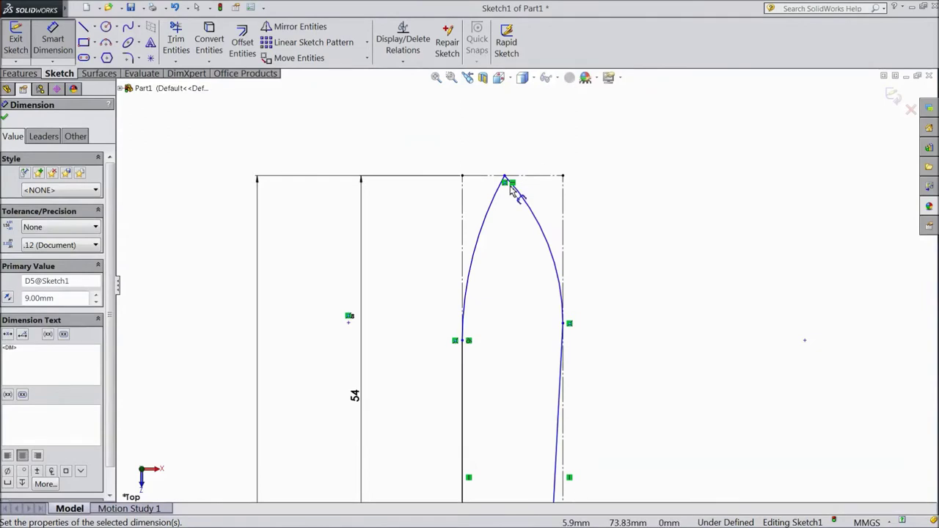
Dimension the blade tip 8 mm from the left line
{"action": "scroll", "coordinate": [510, 189], "scroll_direction": "down", "scroll_amount": 1}
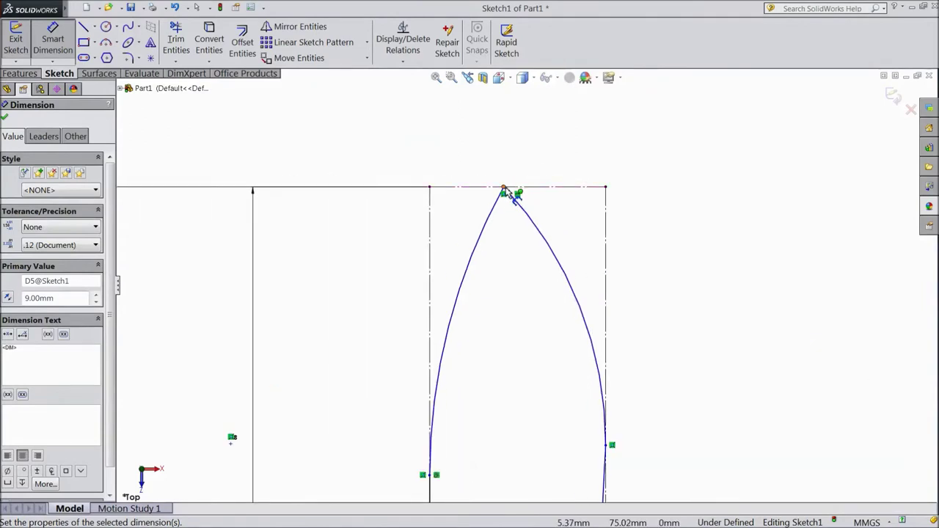
{"action": "left_click", "coordinate": [504, 188]}
{"action": "left_click", "coordinate": [429, 187]}
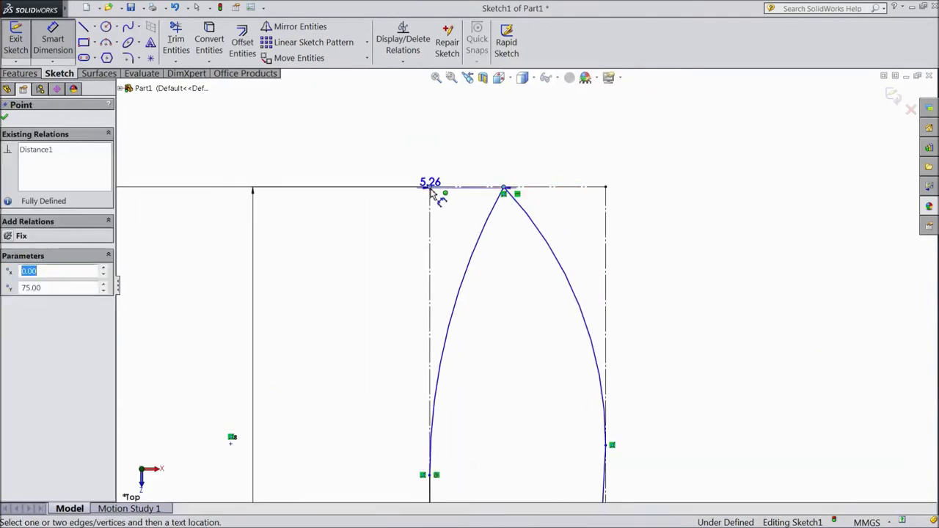
{"action": "left_click", "coordinate": [480, 147]}
{"action": "type", "text": "8"}
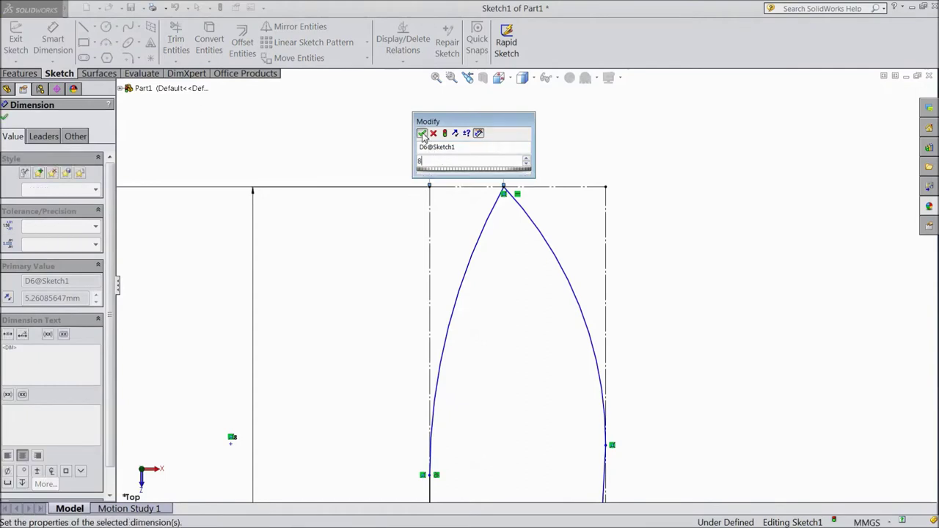
{"action": "left_click", "coordinate": [421, 132]}
Set the left curve point 20 mm below the top line
{"action": "scroll", "coordinate": [477, 212], "scroll_direction": "up", "scroll_amount": 2}
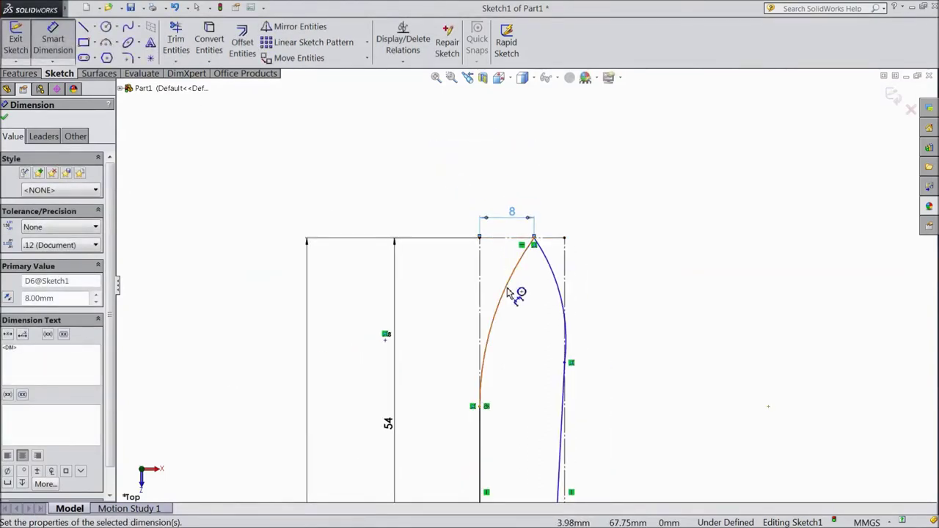
{"action": "left_click", "coordinate": [481, 407]}
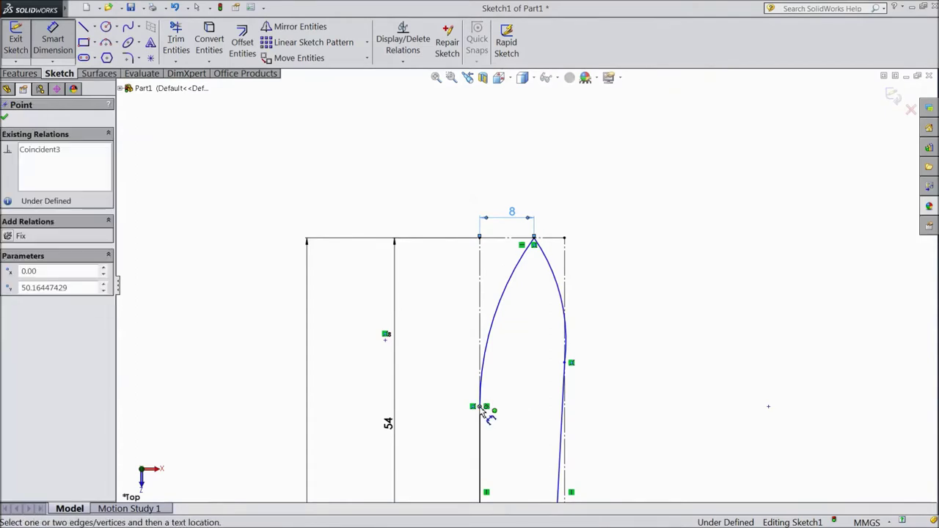
{"action": "left_click", "coordinate": [499, 238]}
{"action": "left_click", "coordinate": [444, 322]}
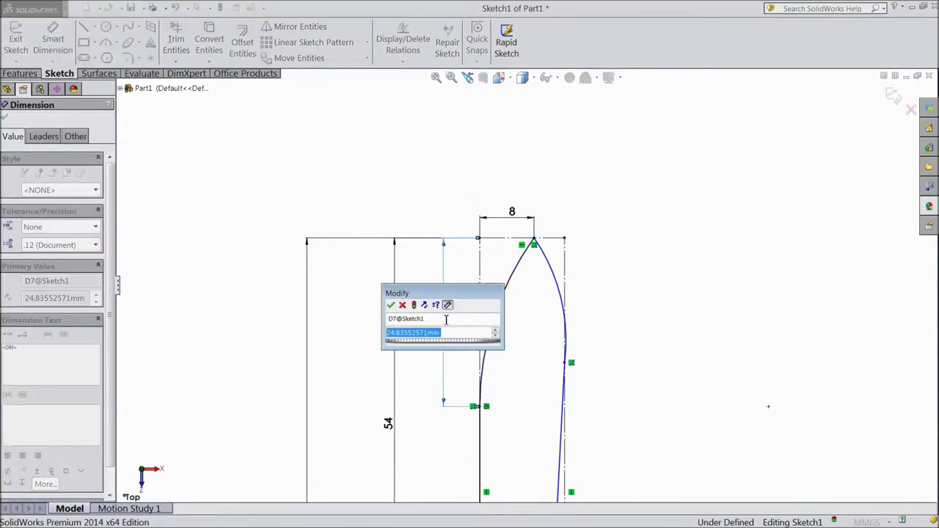
{"action": "type", "text": "20"}
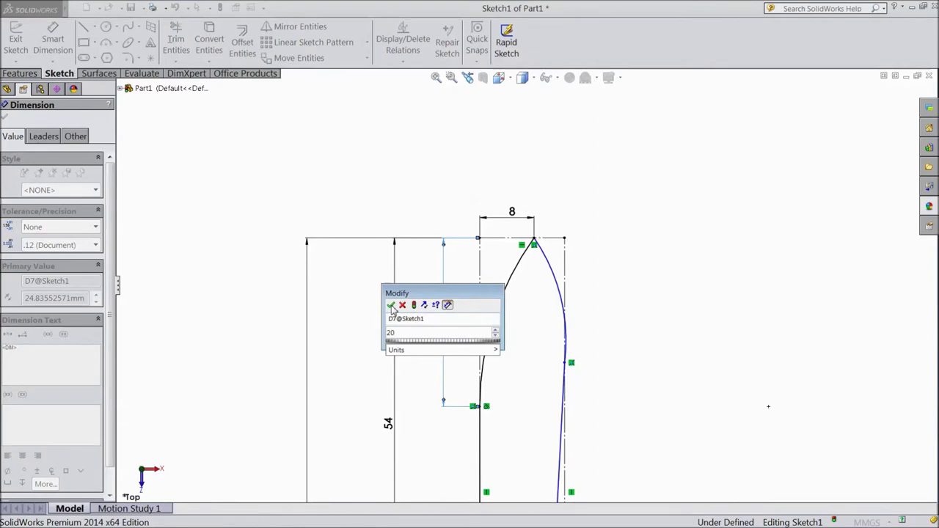
{"action": "left_click", "coordinate": [391, 305]}
Set the right curve point 22 mm below the blade tip
{"action": "scroll", "coordinate": [600, 318], "scroll_direction": "down", "scroll_amount": 3}
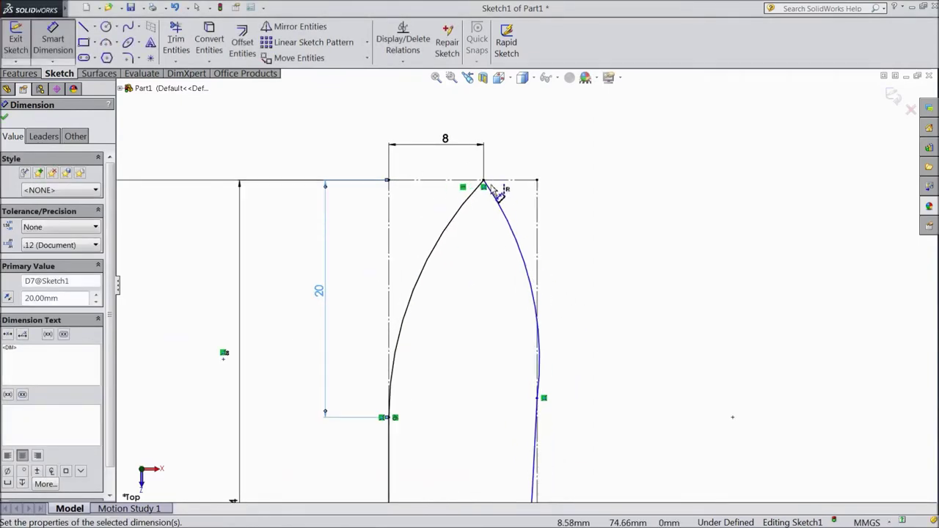
{"action": "left_click", "coordinate": [485, 182]}
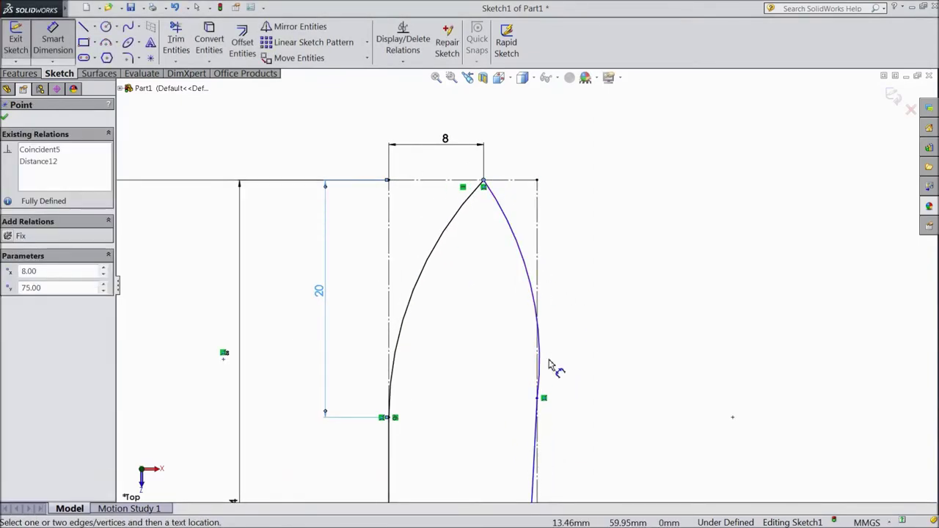
{"action": "left_click", "coordinate": [543, 400]}
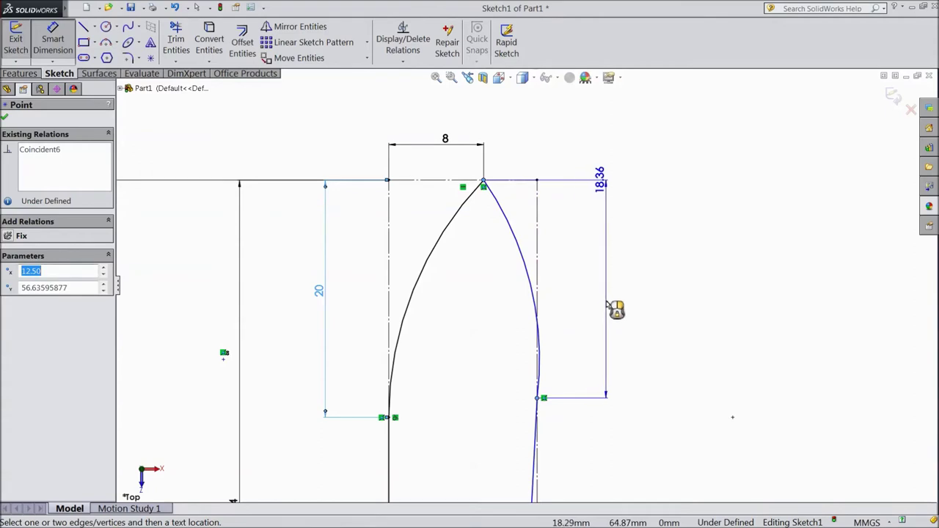
{"action": "left_click", "coordinate": [614, 308]}
{"action": "type", "text": "22"}
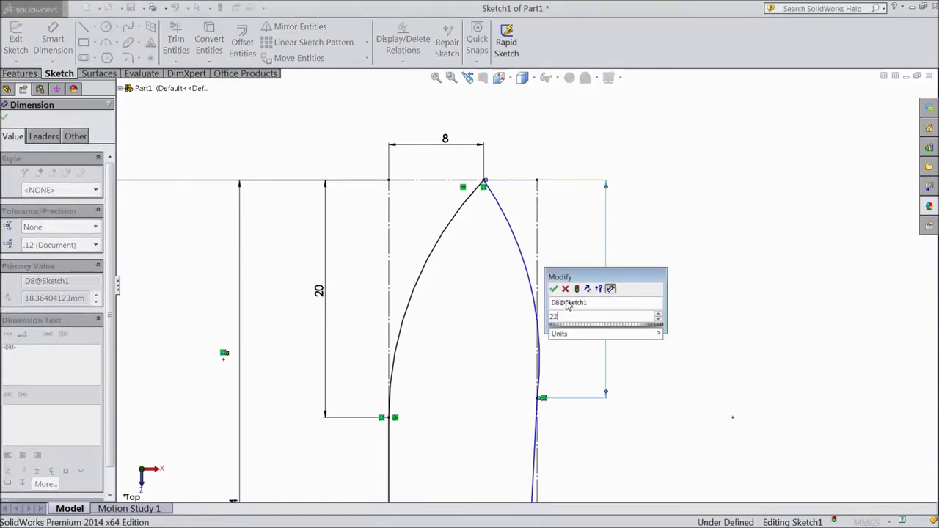
{"action": "left_click", "coordinate": [554, 290]}
{"action": "scroll", "coordinate": [555, 299], "scroll_direction": "up", "scroll_amount": 2}
{"action": "scroll", "coordinate": [558, 304], "scroll_direction": "up", "scroll_amount": 1}
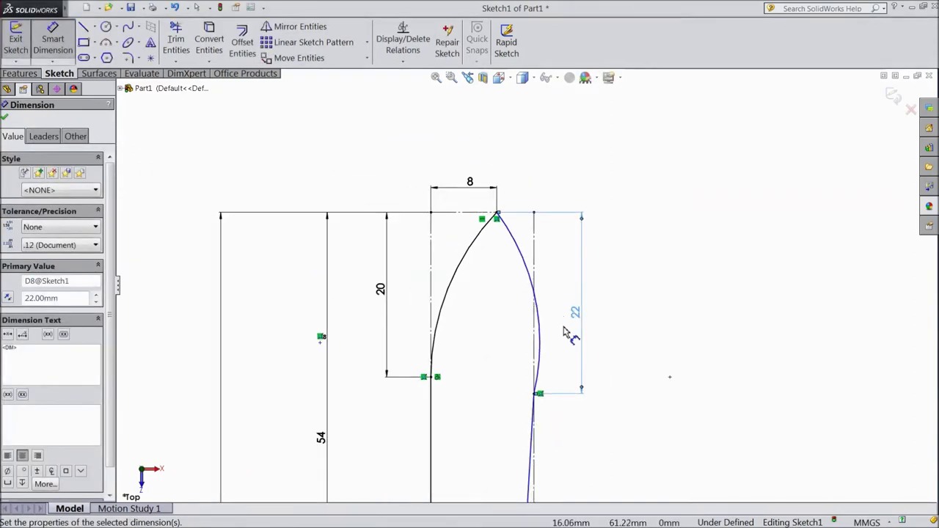
{"action": "scroll", "coordinate": [506, 316], "scroll_direction": "up", "scroll_amount": 1}
{"action": "scroll", "coordinate": [506, 330], "scroll_direction": "up", "scroll_amount": 1}
{"action": "scroll", "coordinate": [528, 389], "scroll_direction": "up", "scroll_amount": 1}
{"action": "scroll", "coordinate": [537, 477], "scroll_direction": "down", "scroll_amount": 2}
{"action": "scroll", "coordinate": [534, 499], "scroll_direction": "up", "scroll_amount": 2}
{"action": "scroll", "coordinate": [525, 470], "scroll_direction": "up", "scroll_amount": 1}
{"action": "scroll", "coordinate": [524, 400], "scroll_direction": "down", "scroll_amount": 4}
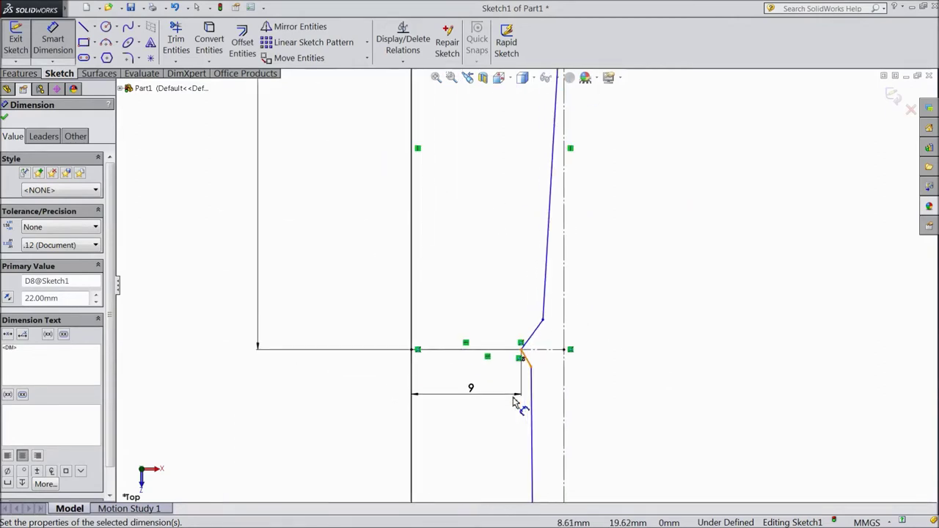
{"action": "scroll", "coordinate": [539, 370], "scroll_direction": "down", "scroll_amount": 2}
{"action": "scroll", "coordinate": [557, 357], "scroll_direction": "down", "scroll_amount": 1}
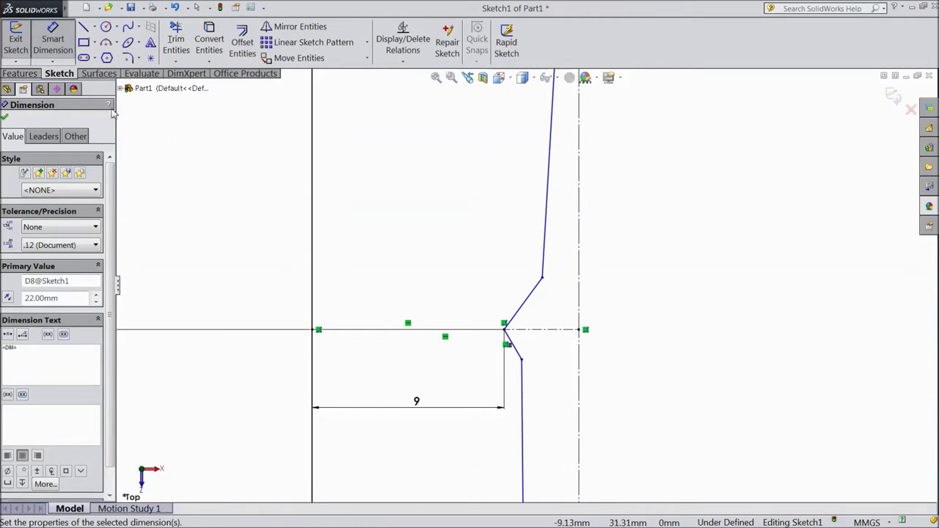
{"action": "left_click", "coordinate": [52, 45]}
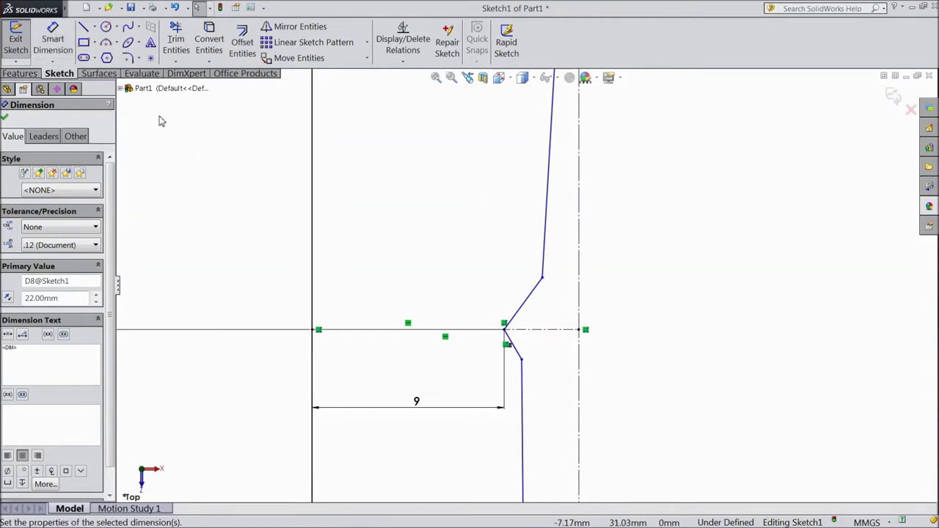
Make the two slanted notch lines symmetric about the horizontal centerline
{"action": "left_click", "coordinate": [524, 309]}
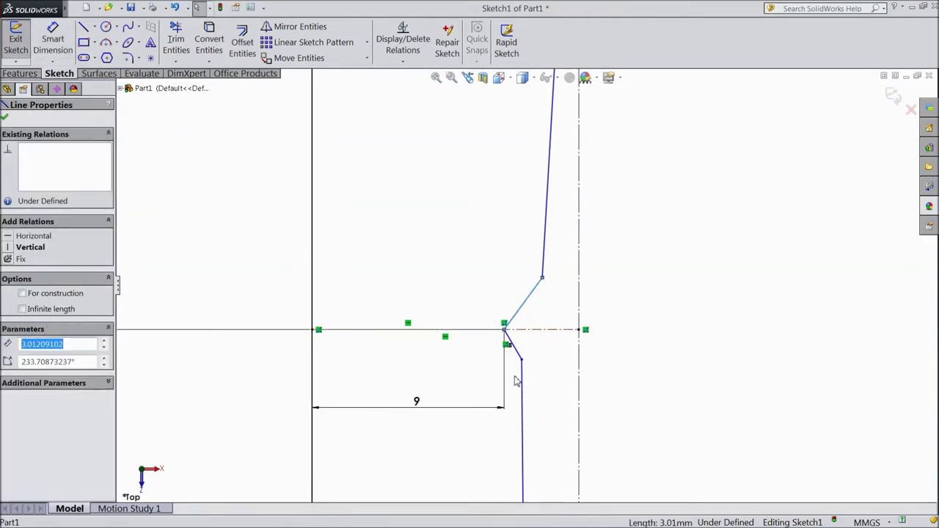
{"action": "left_click", "coordinate": [536, 330], "text": "ctrl"}
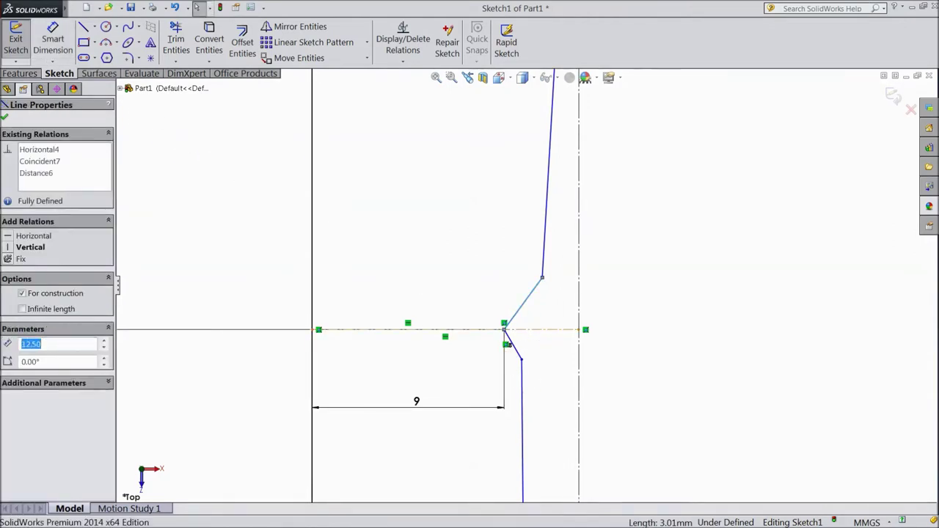
{"action": "left_click", "coordinate": [516, 355], "text": "ctrl"}
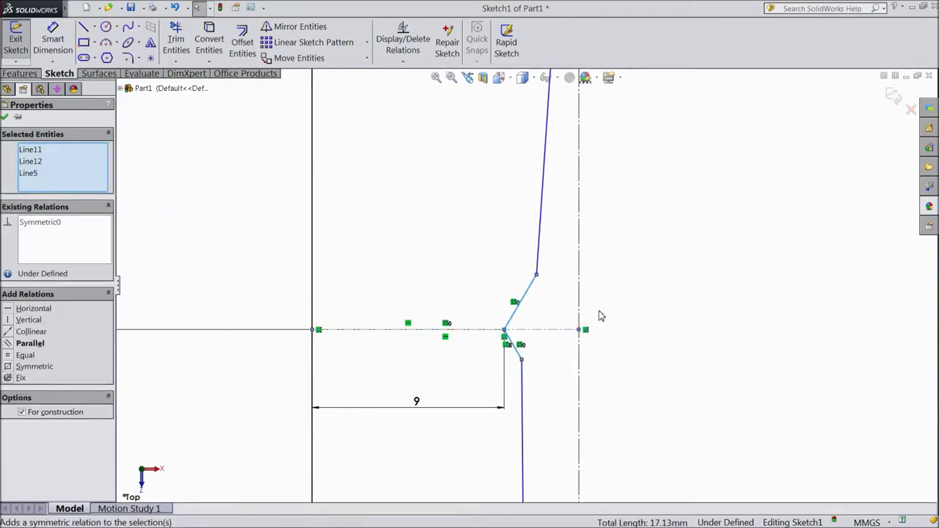
{"action": "left_click", "coordinate": [4, 117]}
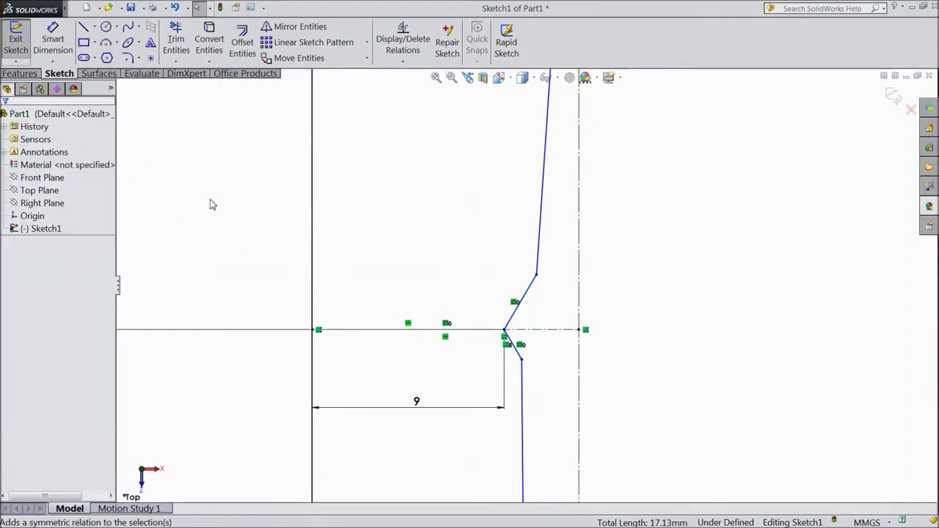
Make the two slanted notch lines equal in length
{"action": "left_click", "coordinate": [517, 312]}
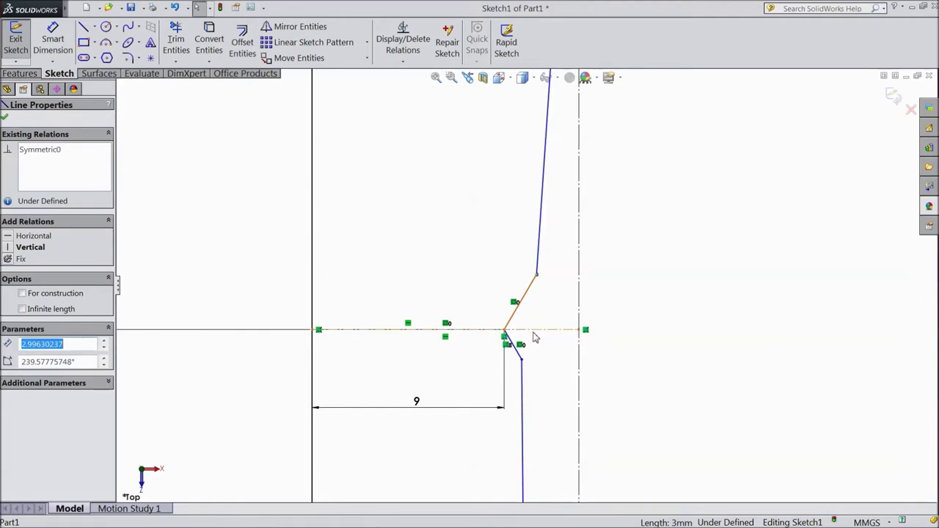
{"action": "left_click", "coordinate": [517, 355], "text": "ctrl"}
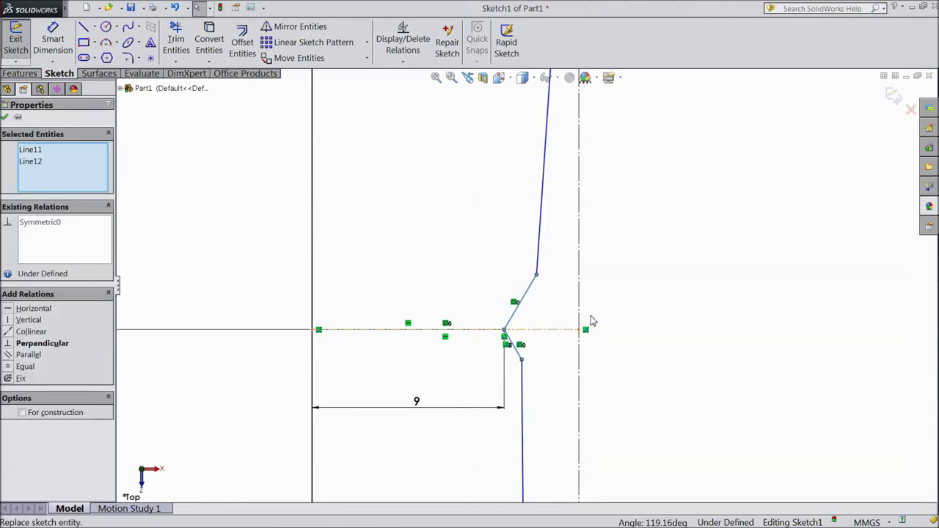
{"action": "left_click", "coordinate": [598, 317]}
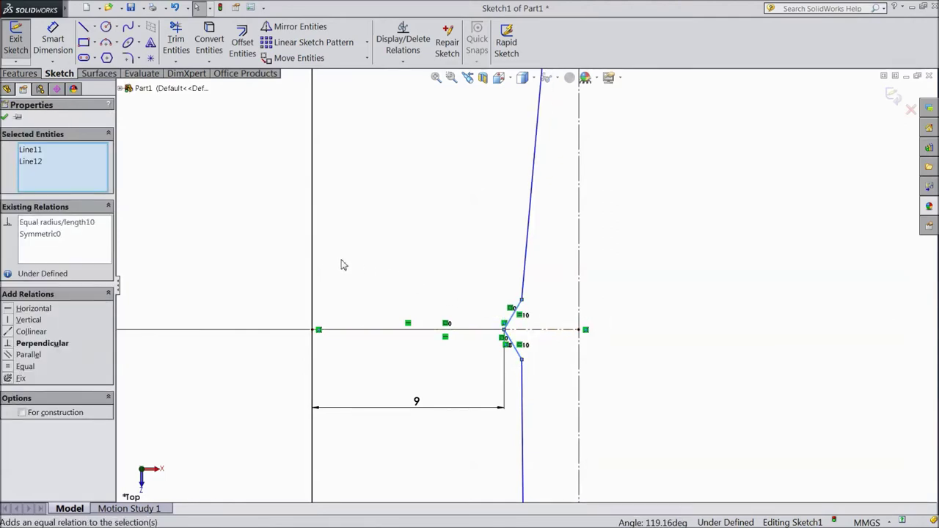
{"action": "left_click", "coordinate": [6, 117]}
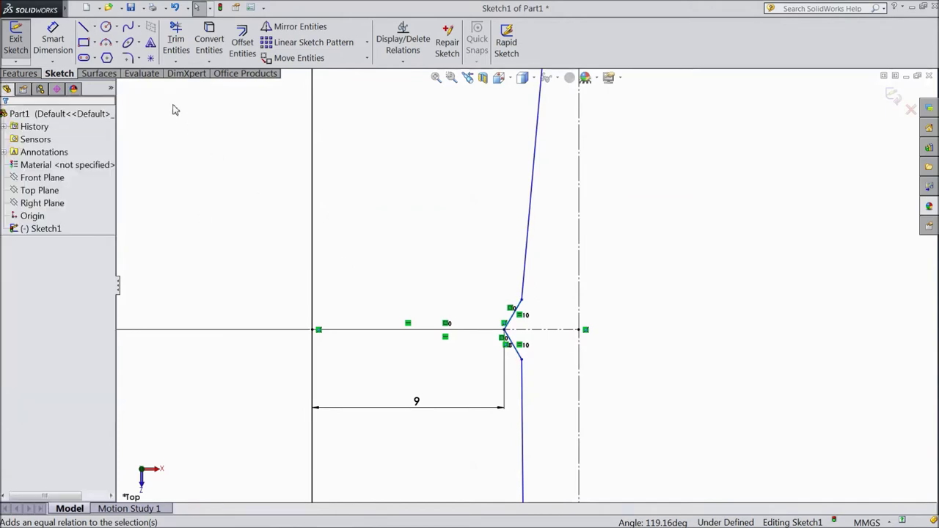
{"action": "left_click", "coordinate": [52, 40]}
{"action": "scroll", "coordinate": [534, 367], "scroll_direction": "up", "scroll_amount": 1}
Dimension the upper notch line to the centerline at 45°
{"action": "scroll", "coordinate": [534, 367], "scroll_direction": "up", "scroll_amount": 2}
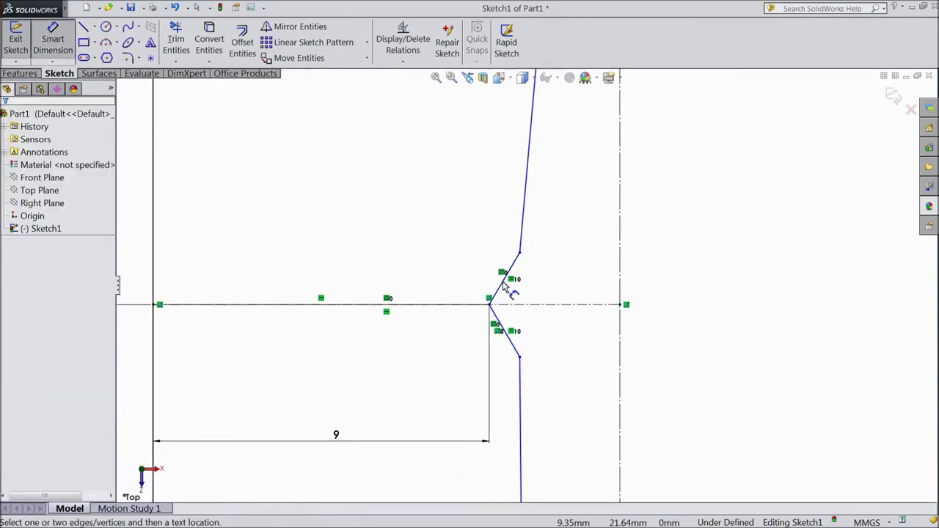
{"action": "left_click", "coordinate": [505, 287]}
{"action": "left_click", "coordinate": [522, 305]}
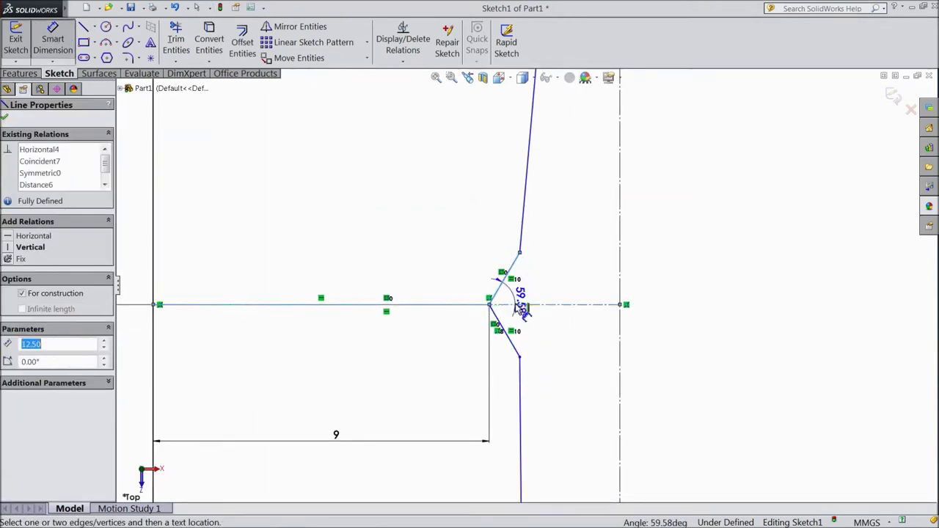
{"action": "left_click", "coordinate": [664, 268]}
{"action": "type", "text": "45"}
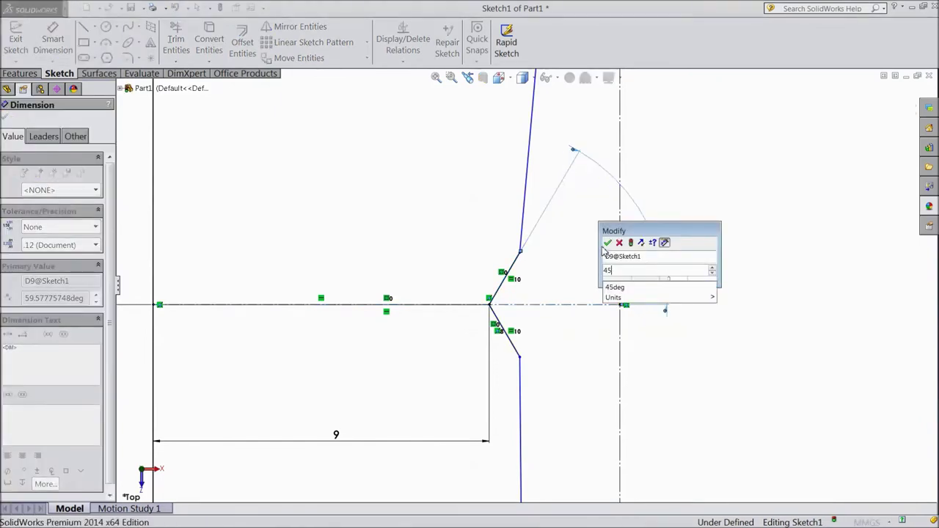
{"action": "left_click", "coordinate": [608, 245]}
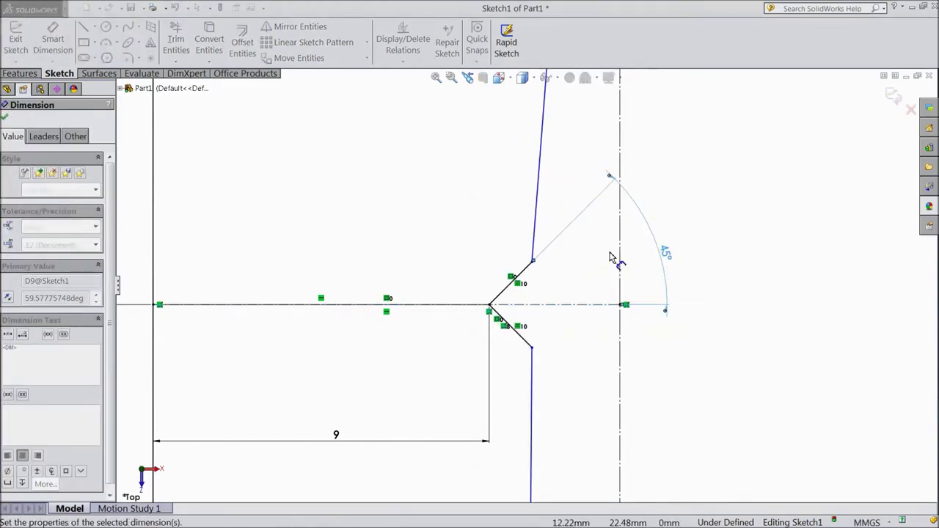
Set the notch corner 1 mm from the vertical centerline, fully defining Sketch1
{"action": "left_click", "coordinate": [532, 261]}
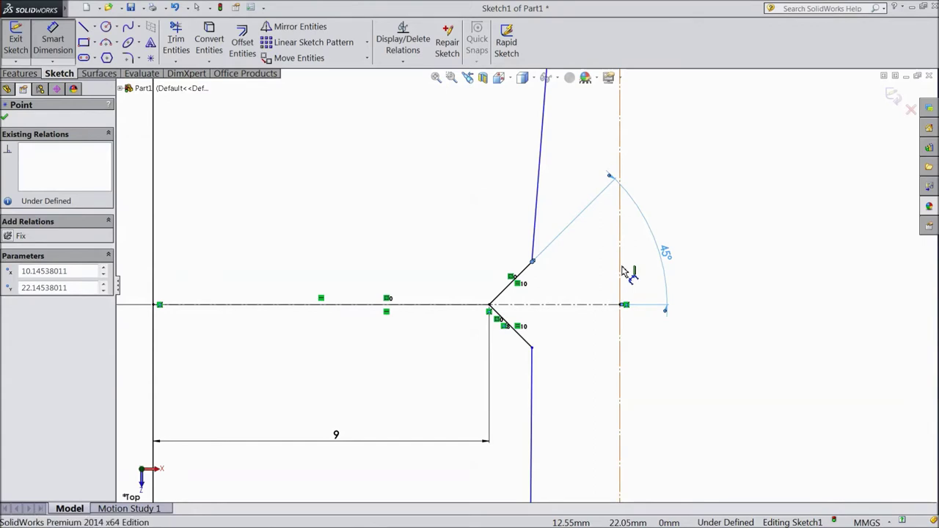
{"action": "left_click", "coordinate": [621, 271]}
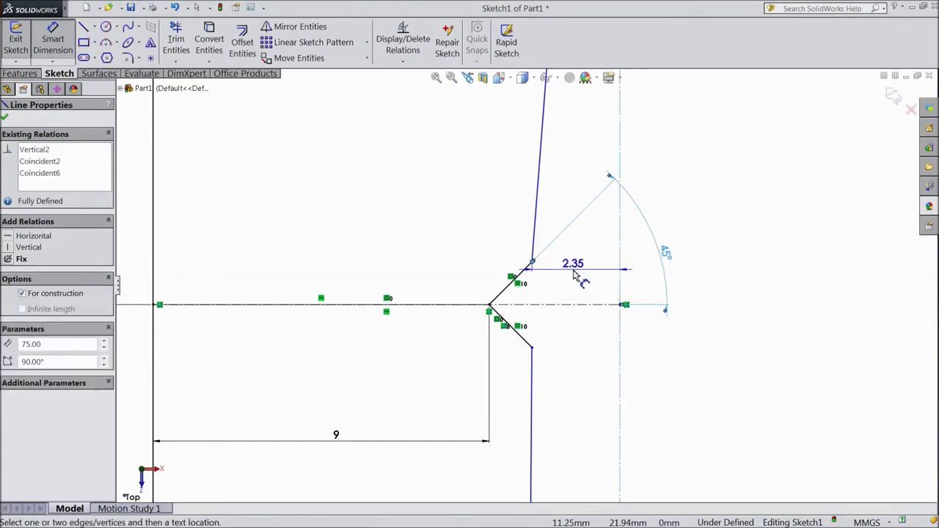
{"action": "left_click", "coordinate": [576, 274]}
{"action": "type", "text": "1"}
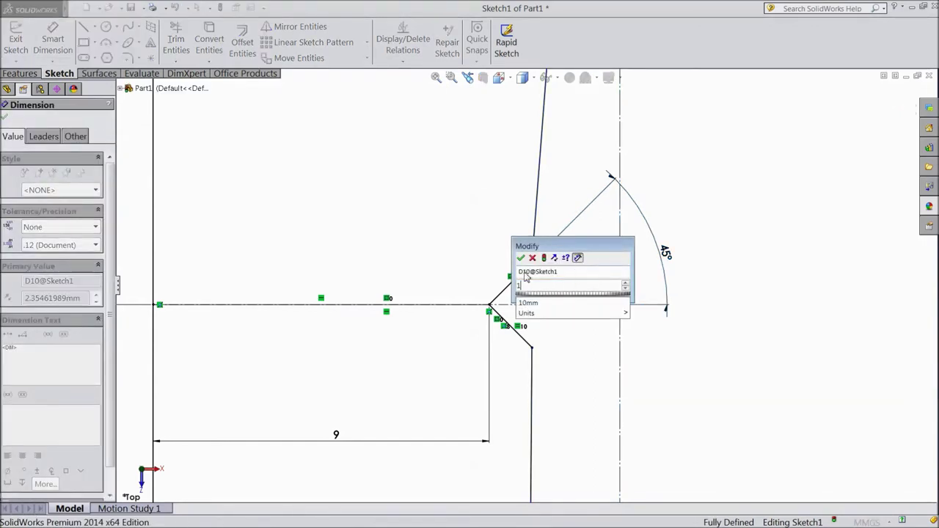
{"action": "left_click", "coordinate": [520, 259]}
{"action": "scroll", "coordinate": [564, 301], "scroll_direction": "up", "scroll_amount": 2}
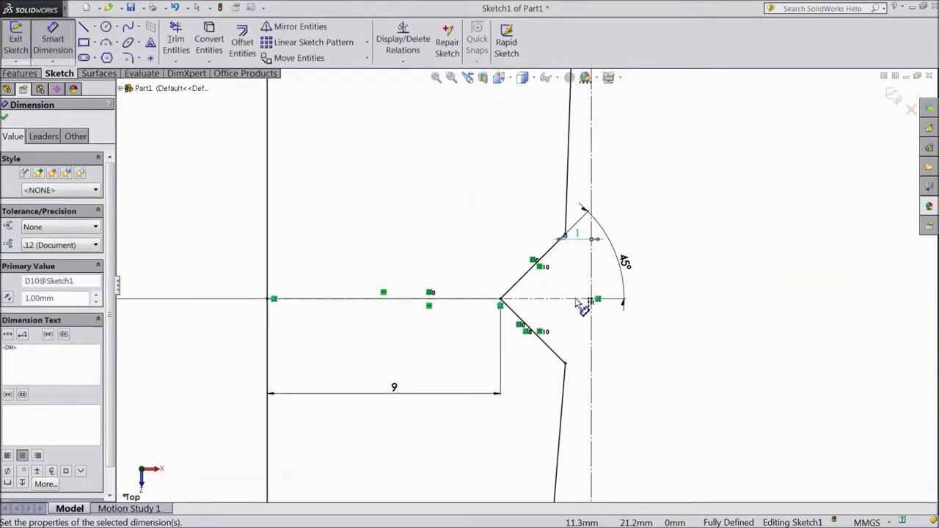
{"action": "scroll", "coordinate": [565, 297], "scroll_direction": "up", "scroll_amount": 1}
{"action": "scroll", "coordinate": [562, 294], "scroll_direction": "up", "scroll_amount": 1}
{"action": "scroll", "coordinate": [568, 290], "scroll_direction": "up", "scroll_amount": 1}
{"action": "scroll", "coordinate": [561, 304], "scroll_direction": "up", "scroll_amount": 1}
{"action": "scroll", "coordinate": [556, 309], "scroll_direction": "up", "scroll_amount": 1}
{"action": "scroll", "coordinate": [541, 272], "scroll_direction": "up", "scroll_amount": 1}
{"action": "scroll", "coordinate": [559, 245], "scroll_direction": "up", "scroll_amount": 2}
{"action": "scroll", "coordinate": [536, 132], "scroll_direction": "down", "scroll_amount": 2}
{"action": "scroll", "coordinate": [541, 135], "scroll_direction": "down", "scroll_amount": 2}
Delete the right-hand arc of the blade tip
{"action": "left_click", "coordinate": [53, 40]}
{"action": "scroll", "coordinate": [608, 382], "scroll_direction": "down", "scroll_amount": 2}
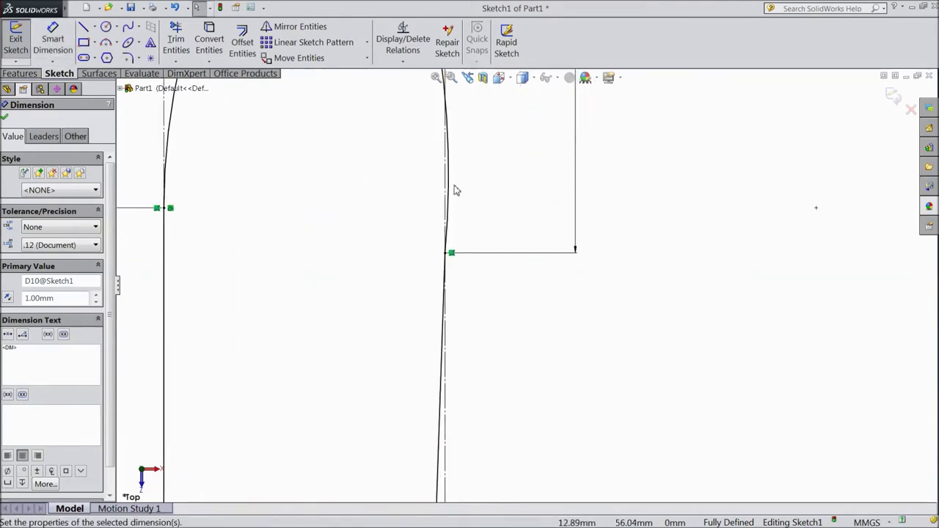
{"action": "left_click", "coordinate": [451, 190]}
{"action": "key", "text": "Escape"}
{"action": "scroll", "coordinate": [608, 300], "scroll_direction": "up", "scroll_amount": 2}
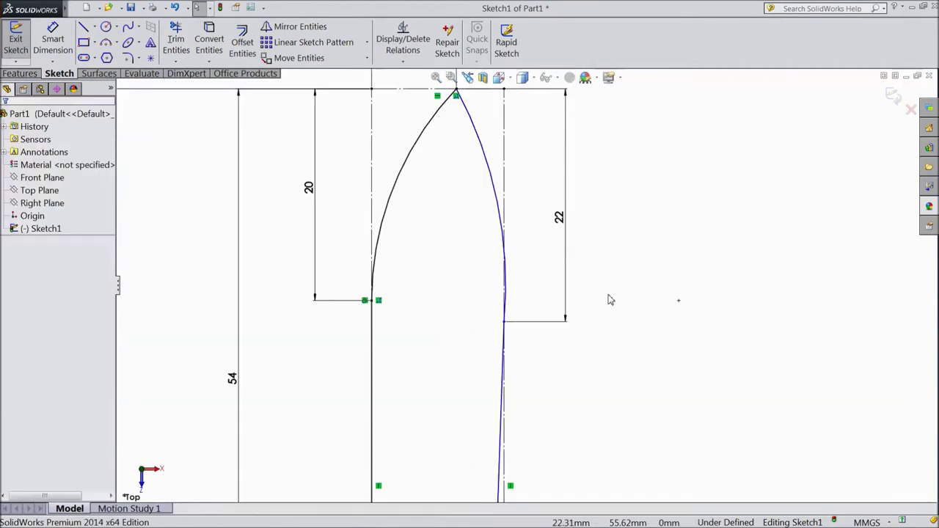
{"action": "scroll", "coordinate": [515, 309], "scroll_direction": "down", "scroll_amount": 2}
{"action": "scroll", "coordinate": [521, 290], "scroll_direction": "up", "scroll_amount": 2}
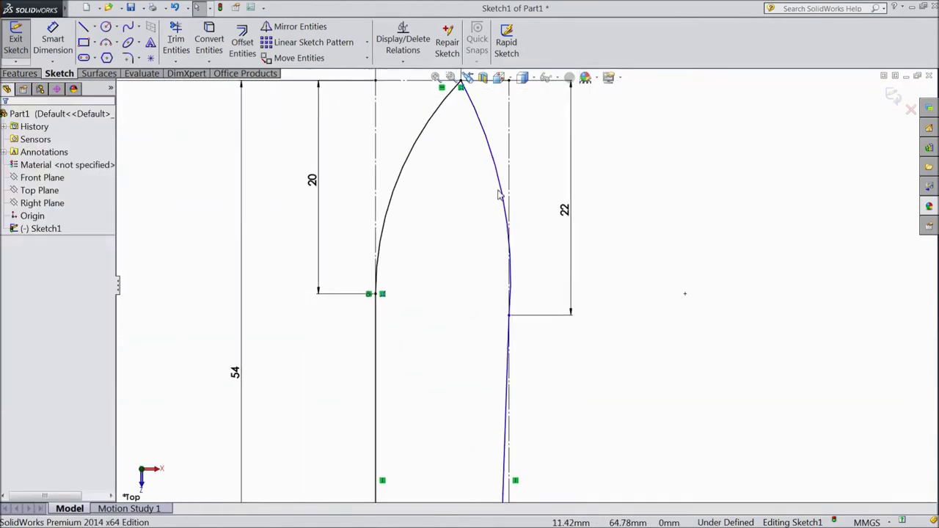
{"action": "left_click", "coordinate": [502, 196]}
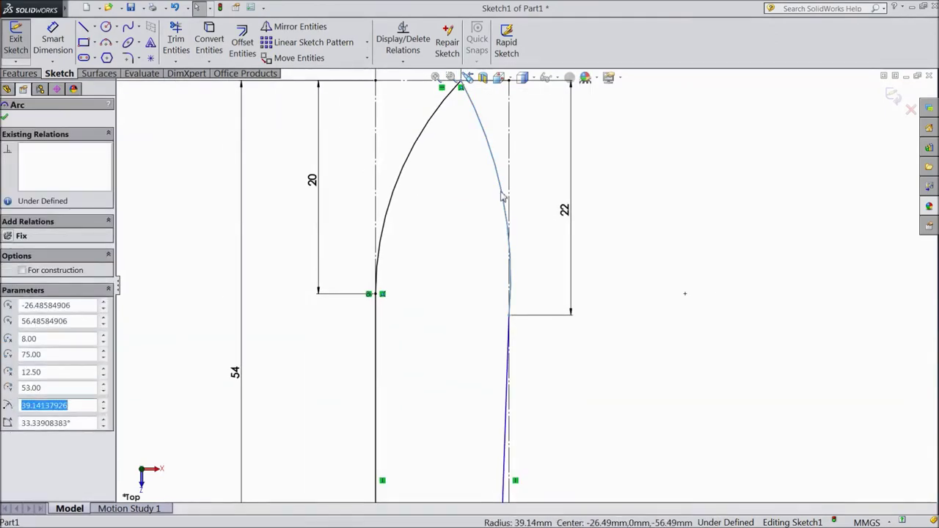
{"action": "key", "text": "Delete"}
Draw a new arc from the blade tip down to the right edge's endpoint
{"action": "left_click", "coordinate": [84, 26]}
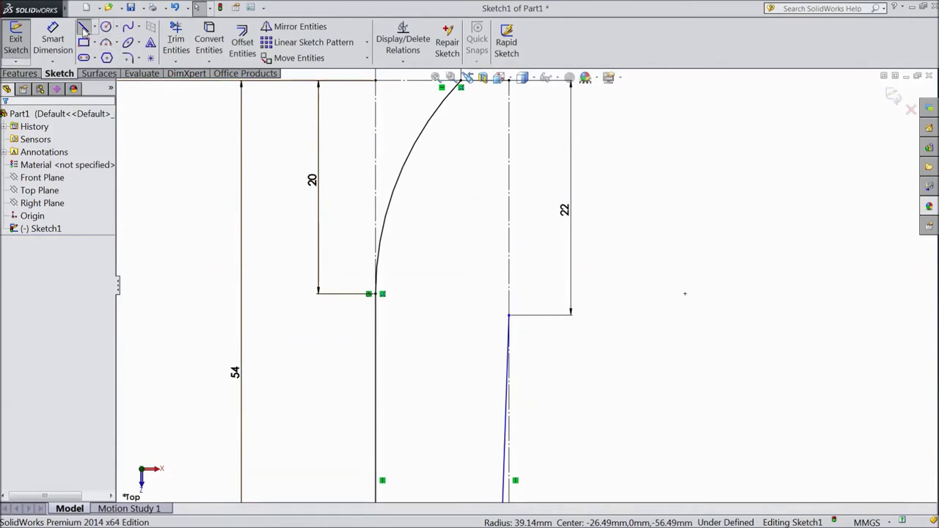
{"action": "scroll", "coordinate": [511, 130], "scroll_direction": "down", "scroll_amount": 1}
{"action": "scroll", "coordinate": [493, 132], "scroll_direction": "down", "scroll_amount": 1}
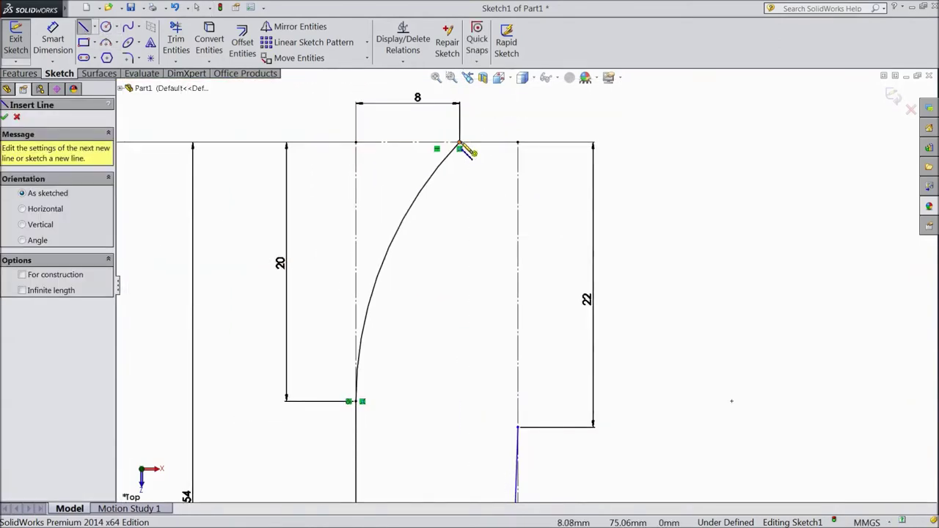
{"action": "left_click", "coordinate": [460, 144]}
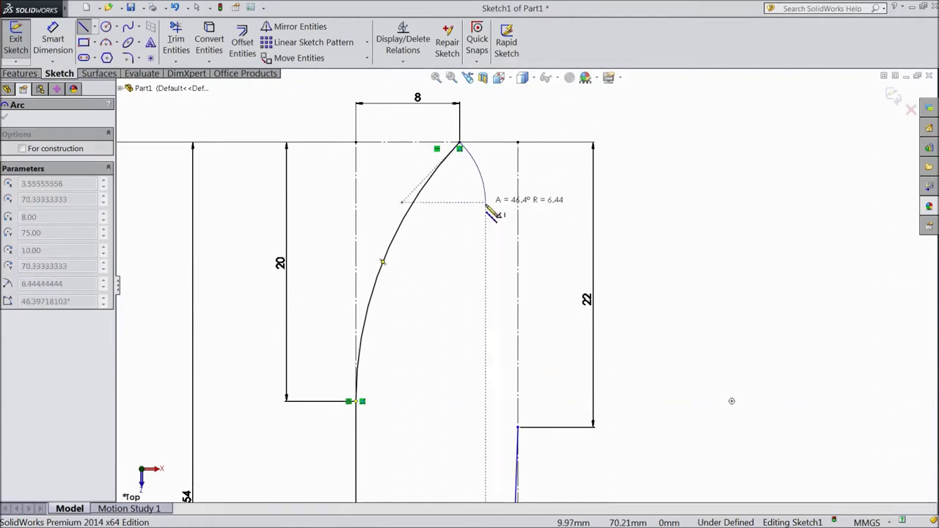
{"action": "left_click", "coordinate": [519, 427]}
{"action": "right_click", "coordinate": [650, 335]}
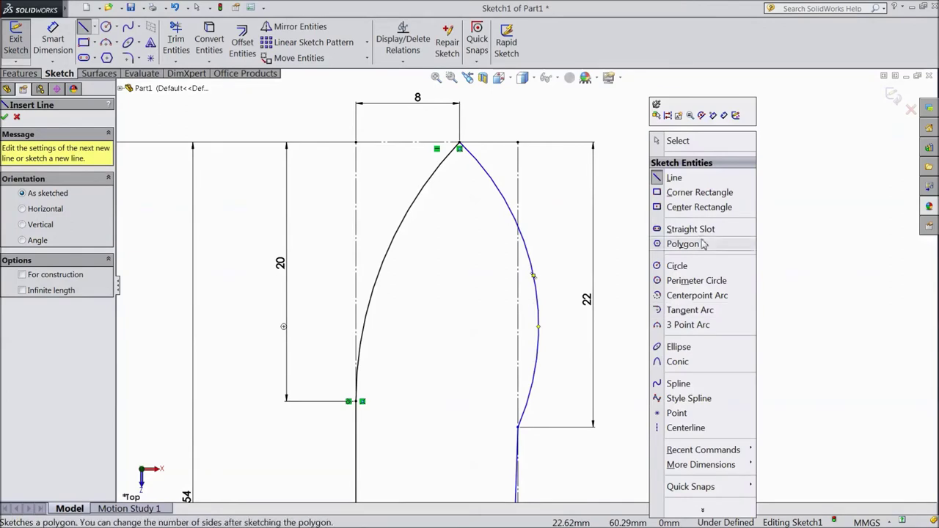
{"action": "left_click", "coordinate": [675, 139]}
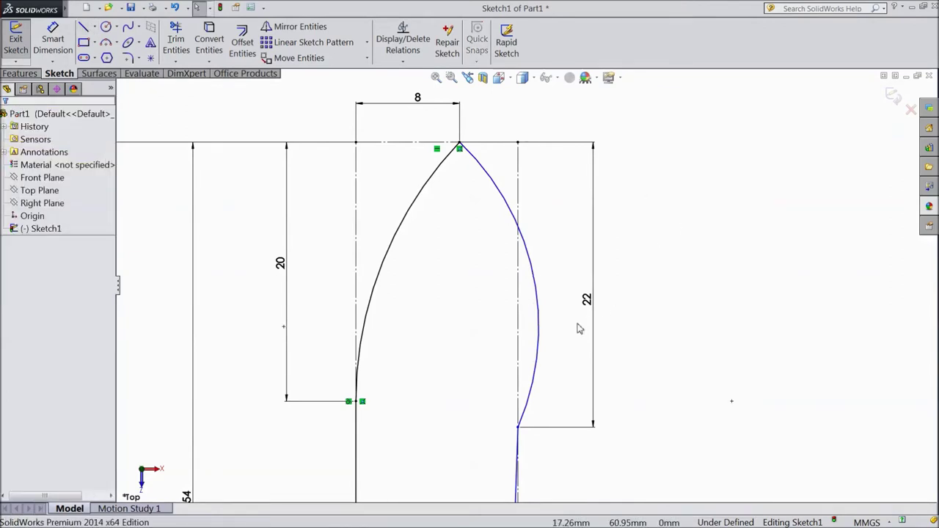
Add a Tangent relation between the new tip arc and the blade's straight right edge
{"action": "left_click", "coordinate": [534, 339]}
{"action": "scroll", "coordinate": [535, 342], "scroll_direction": "down", "scroll_amount": 2}
{"action": "scroll", "coordinate": [516, 450], "scroll_direction": "up", "scroll_amount": 3}
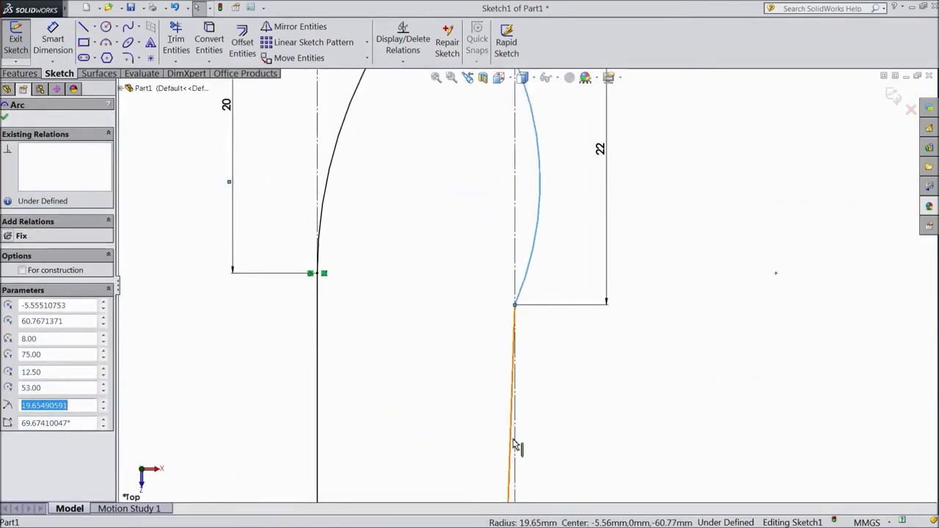
{"action": "left_click", "coordinate": [513, 437], "text": "ctrl"}
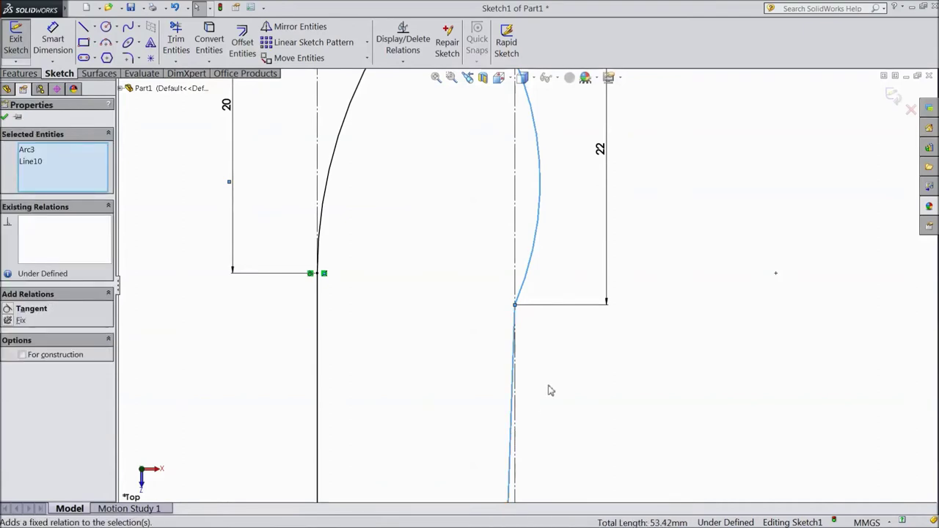
{"action": "left_click", "coordinate": [30, 308]}
{"action": "scroll", "coordinate": [536, 325], "scroll_direction": "down", "scroll_amount": 2}
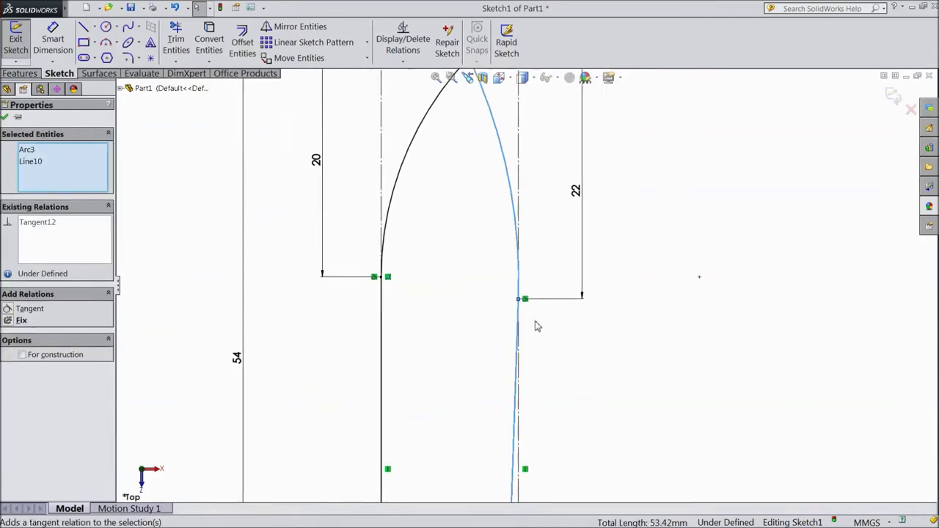
{"action": "scroll", "coordinate": [522, 247], "scroll_direction": "down", "scroll_amount": 2}
{"action": "scroll", "coordinate": [522, 247], "scroll_direction": "down", "scroll_amount": 1}
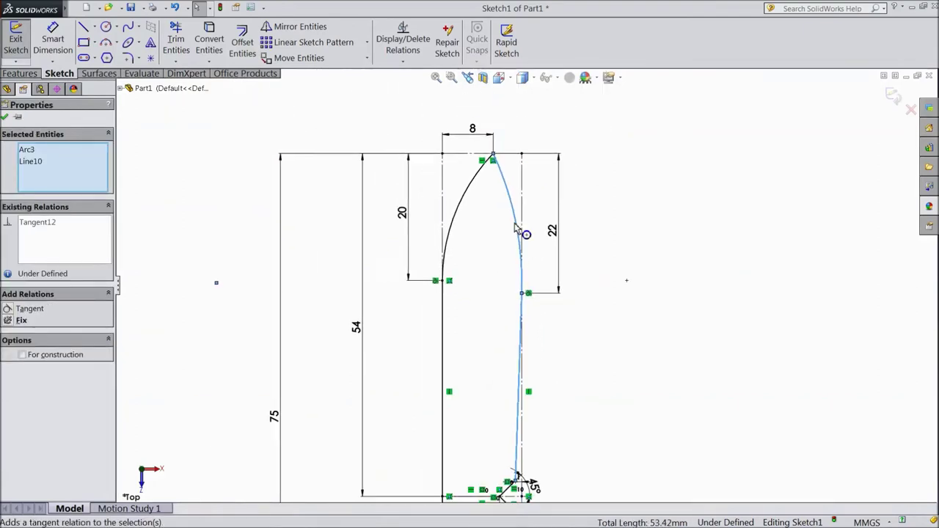
{"action": "left_click", "coordinate": [4, 117]}
{"action": "scroll", "coordinate": [493, 416], "scroll_direction": "down", "scroll_amount": 2}
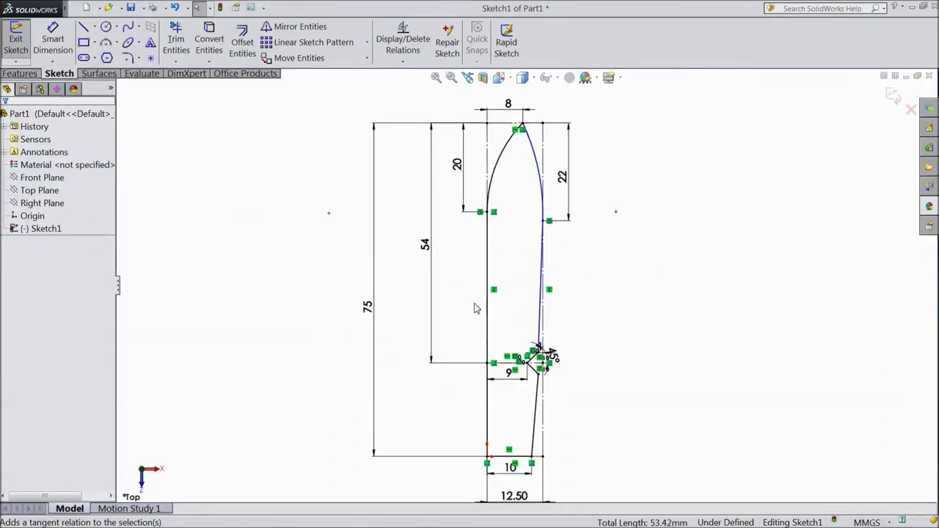
{"action": "left_click", "coordinate": [20, 73]}
{"action": "left_click", "coordinate": [22, 46]}
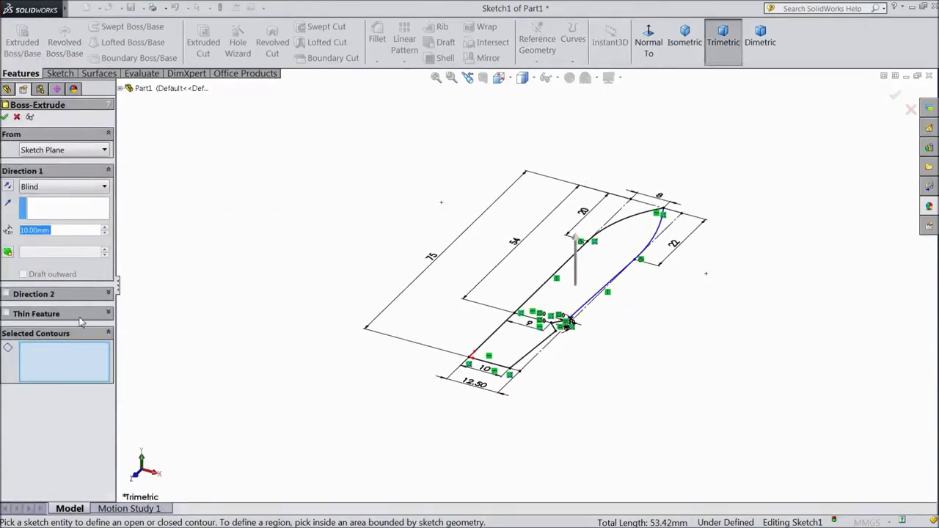
Extrude the blade profile region 1.60 mm with a Mid Plane end condition
{"action": "left_click", "coordinate": [592, 290]}
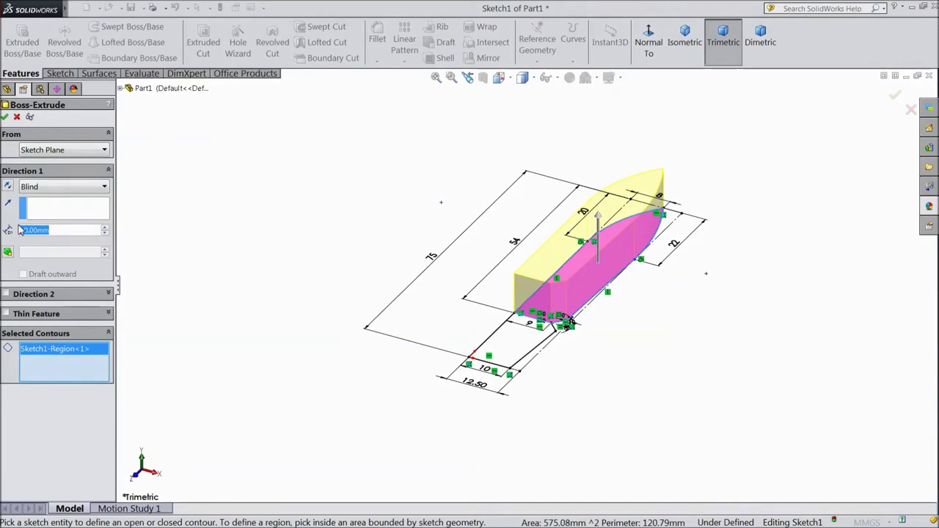
{"action": "type", "text": "10"}
{"action": "left_click", "coordinate": [56, 187]}
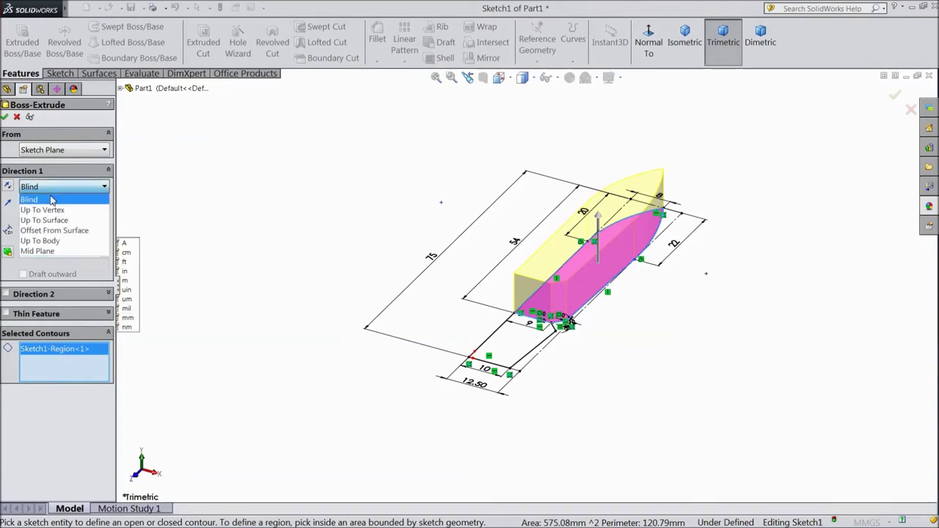
{"action": "left_click", "coordinate": [38, 251]}
{"action": "scroll", "coordinate": [605, 284], "scroll_direction": "down", "scroll_amount": 2}
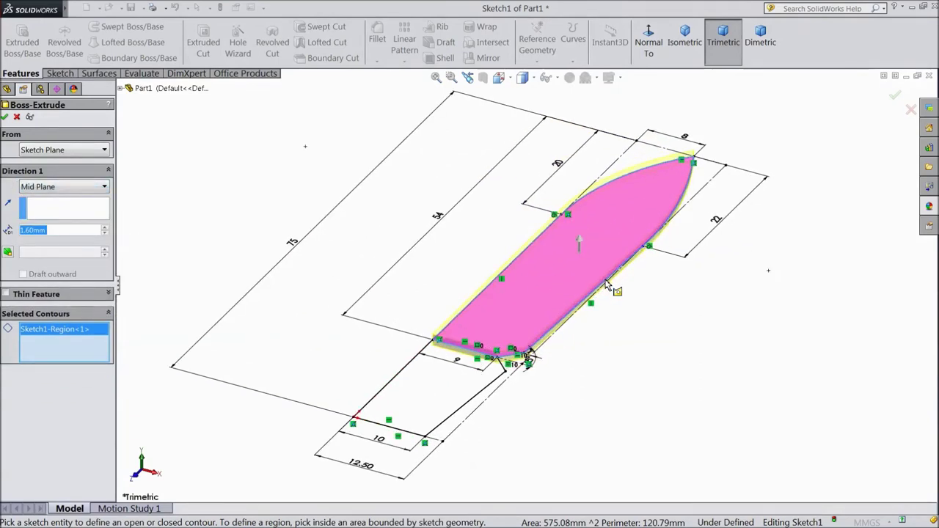
{"action": "left_click", "coordinate": [6, 117]}
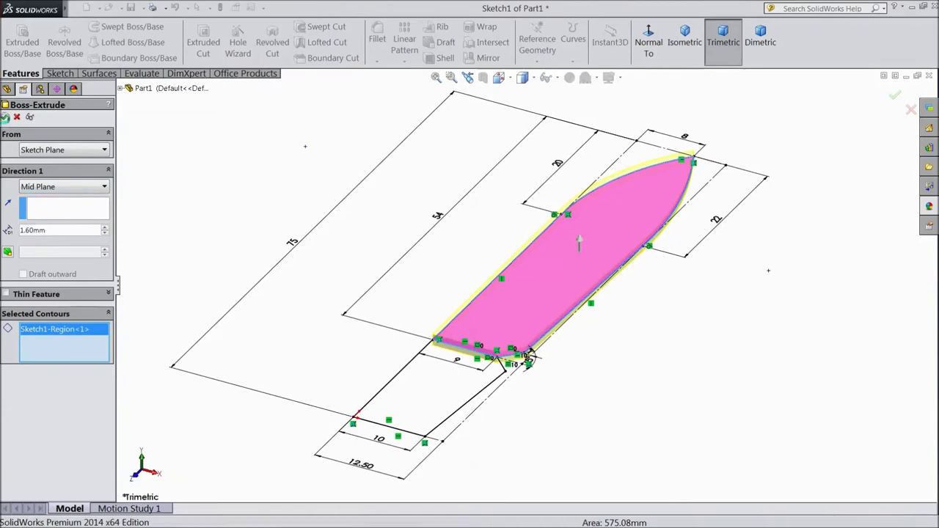
{"action": "mouse_move", "coordinate": [623, 324]}
{"action": "middle_mouse_down"}
{"action": "mouse_move", "coordinate": [573, 253]}
{"action": "mouse_move", "coordinate": [599, 329]}
{"action": "middle_mouse_up"}
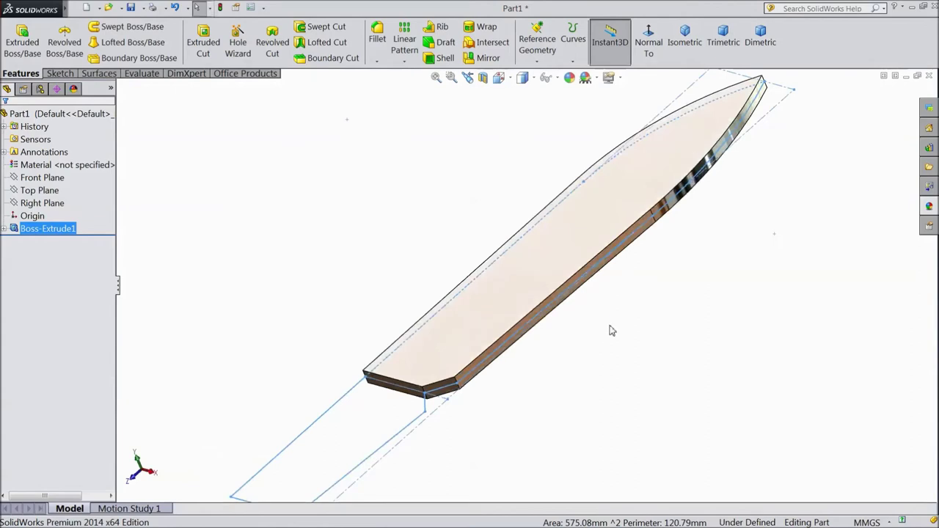
{"action": "left_click", "coordinate": [698, 315]}
{"action": "mouse_move", "coordinate": [698, 315]}
{"action": "middle_mouse_down"}
{"action": "mouse_move", "coordinate": [717, 231]}
{"action": "mouse_move", "coordinate": [659, 318]}
{"action": "mouse_move", "coordinate": [685, 275]}
{"action": "mouse_move", "coordinate": [729, 283]}
{"action": "mouse_move", "coordinate": [759, 260]}
{"action": "middle_mouse_up"}
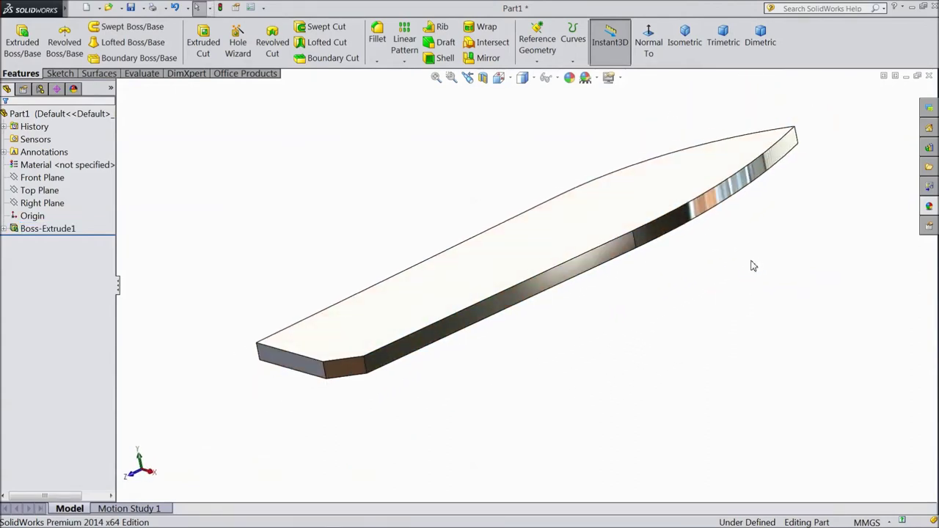
{"action": "scroll", "coordinate": [734, 279], "scroll_direction": "down", "scroll_amount": 2}
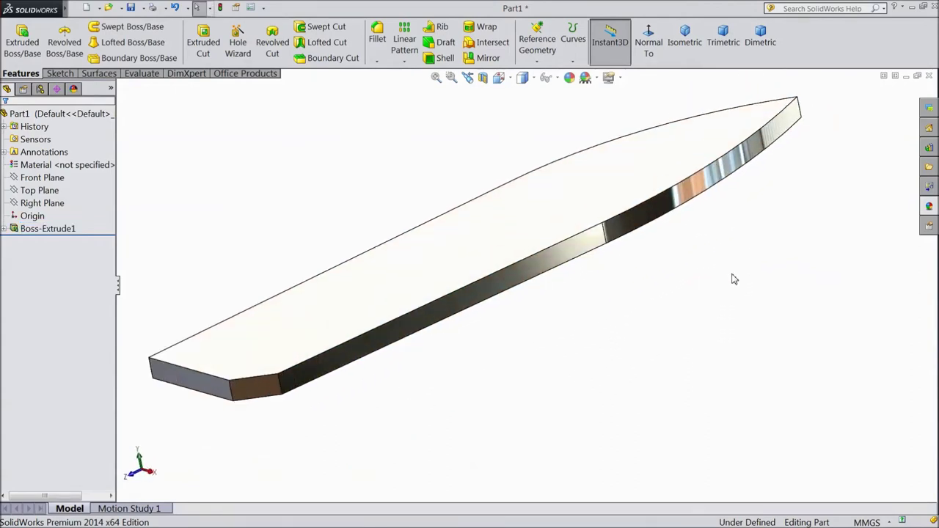
{"action": "left_click", "coordinate": [378, 63]}
Chamfer both long cutting-side edges with distances 14 mm and 0.75 mm
{"action": "left_click", "coordinate": [396, 88]}
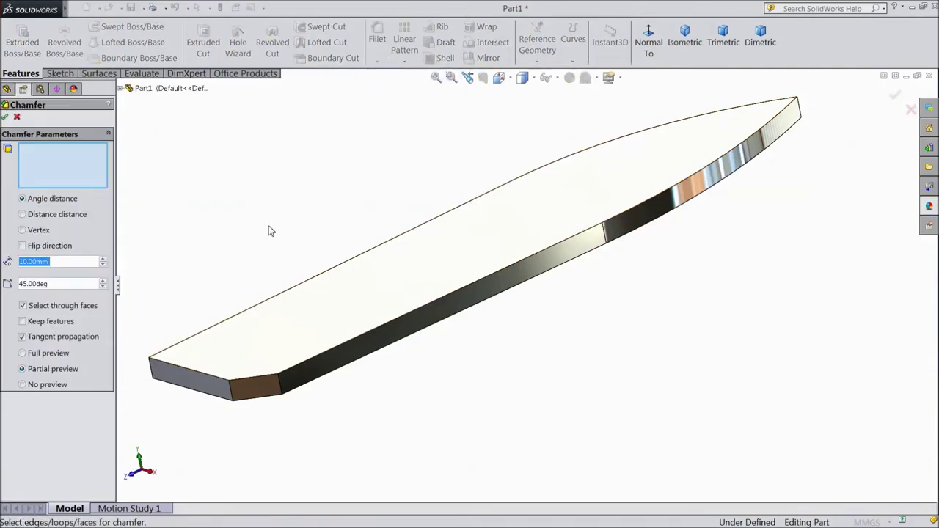
{"action": "left_click", "coordinate": [35, 218]}
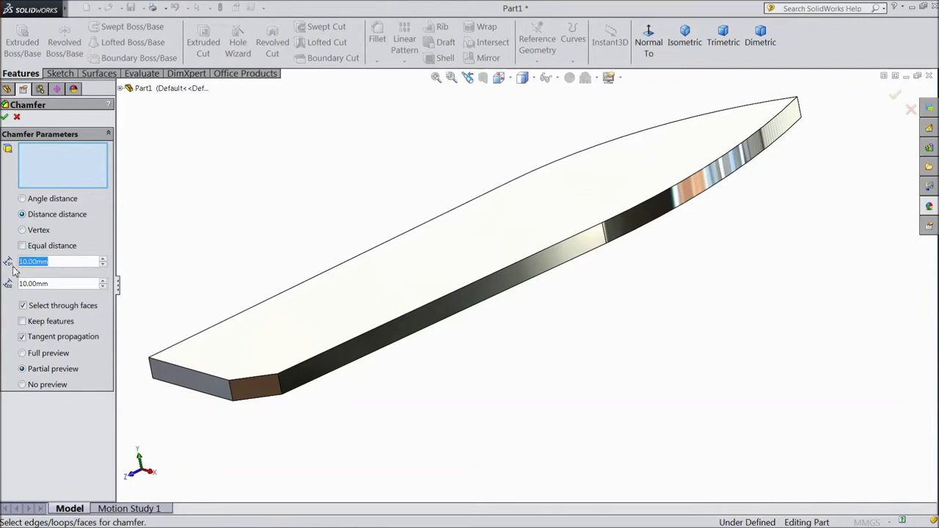
{"action": "type", "text": "14"}
{"action": "key", "text": "Return"}
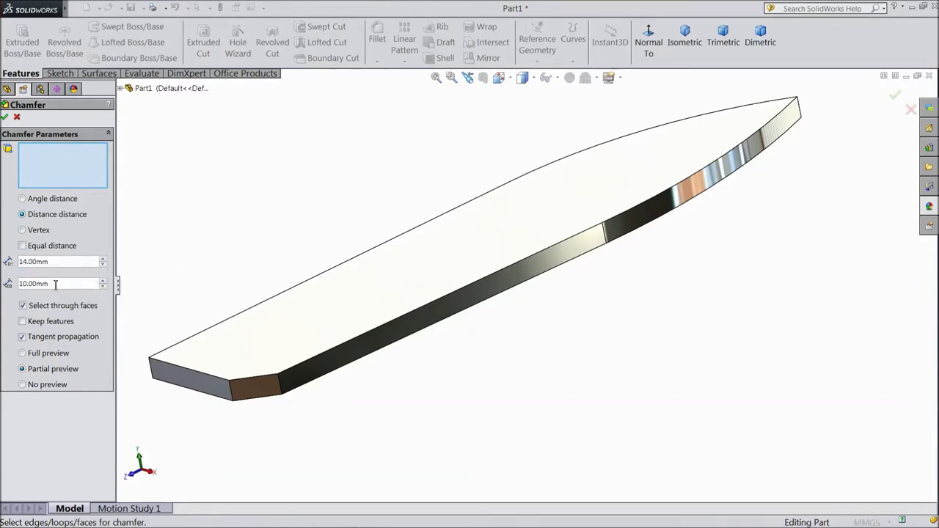
{"action": "type", "text": "7.5"}
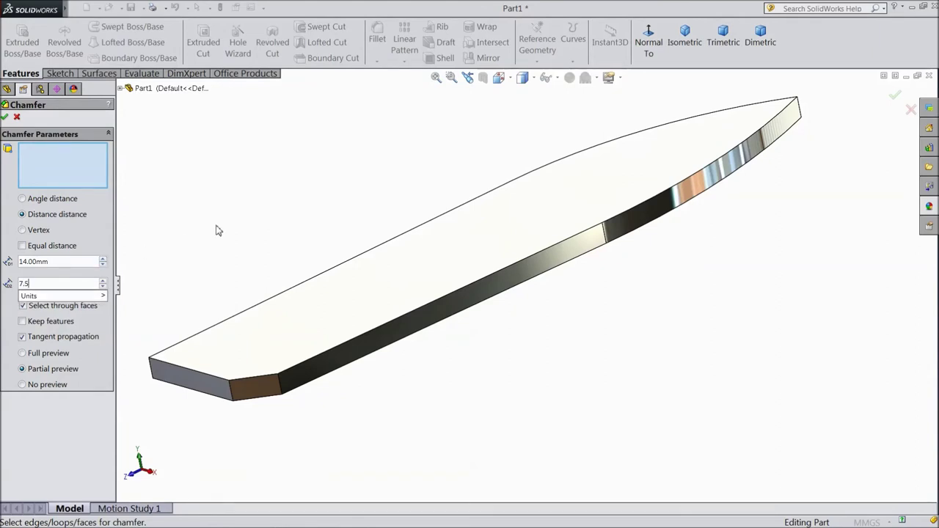
{"action": "key", "text": "BackSpace"}
{"action": "key", "text": "BackSpace"}
{"action": "key", "text": "BackSpace"}
{"action": "type", "text": "0"}
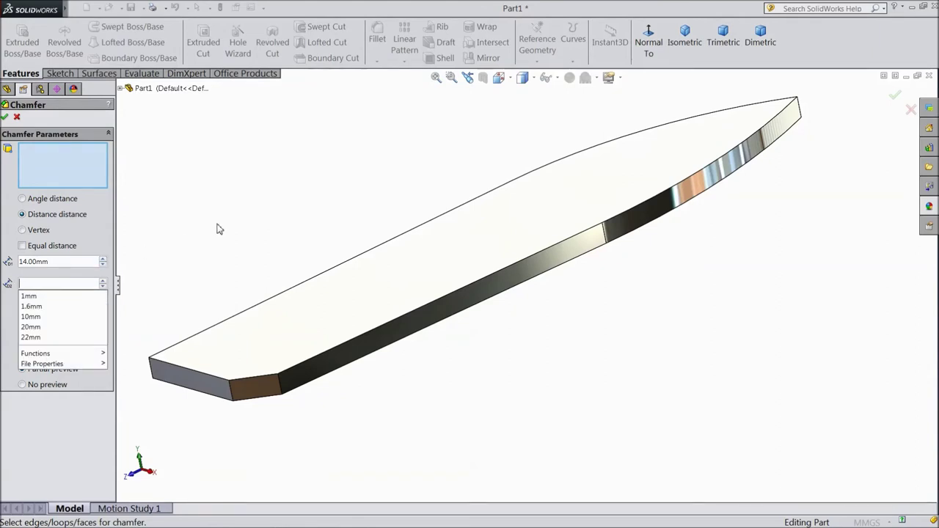
{"action": "type", "text": ".75"}
{"action": "key", "text": "Return"}
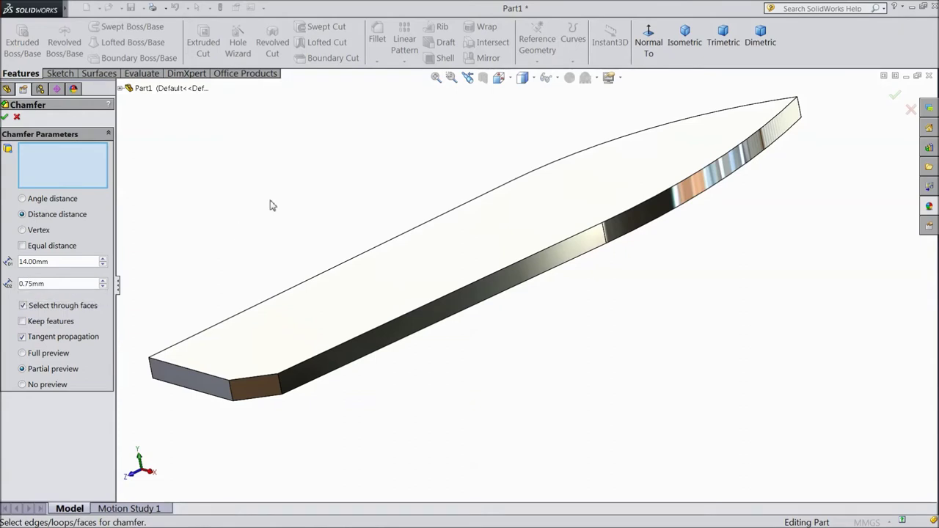
{"action": "left_click", "coordinate": [399, 323]}
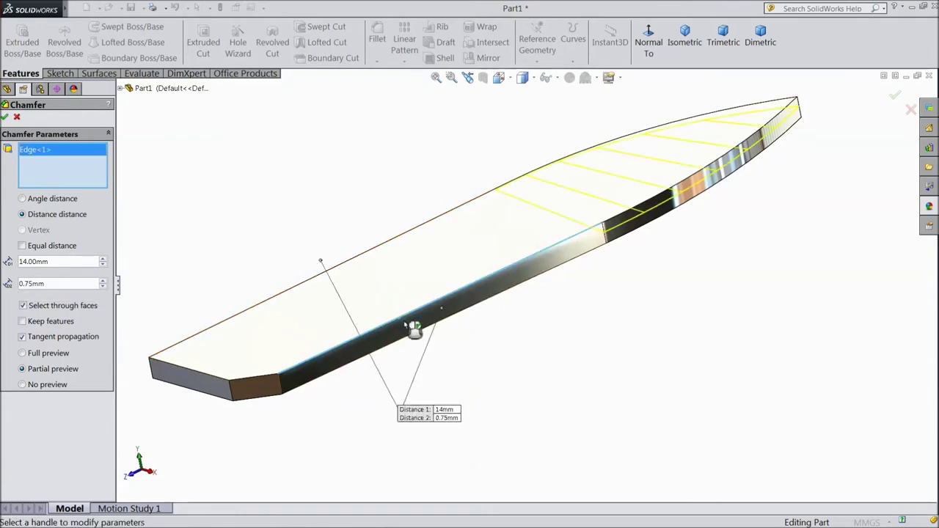
{"action": "left_click", "coordinate": [448, 322]}
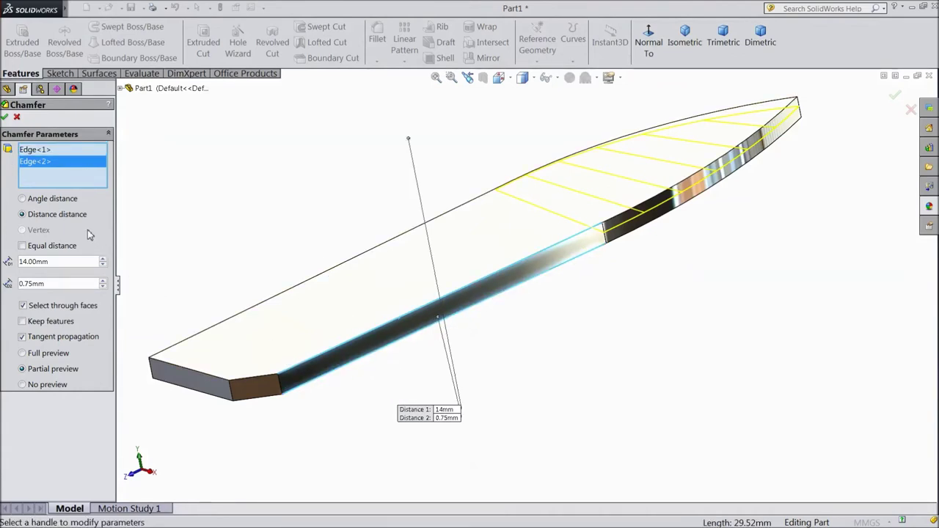
{"action": "left_click", "coordinate": [4, 117]}
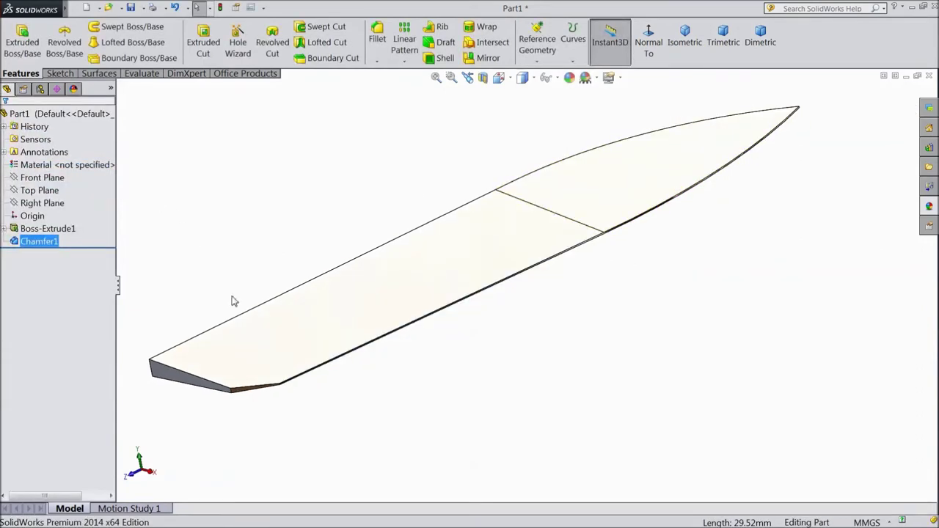
Switch to isometric view and display Sketch1 under Boss-Extrude1 with its dimensions
{"action": "scroll", "coordinate": [494, 341], "scroll_direction": "down", "scroll_amount": 3}
{"action": "scroll", "coordinate": [522, 350], "scroll_direction": "up", "scroll_amount": 2}
{"action": "mouse_move", "coordinate": [604, 374]}
{"action": "middle_mouse_down"}
{"action": "mouse_move", "coordinate": [582, 310]}
{"action": "mouse_move", "coordinate": [582, 274]}
{"action": "mouse_move", "coordinate": [600, 357]}
{"action": "mouse_move", "coordinate": [530, 403]}
{"action": "mouse_move", "coordinate": [472, 201]}
{"action": "mouse_move", "coordinate": [557, 344]}
{"action": "mouse_move", "coordinate": [611, 192]}
{"action": "mouse_move", "coordinate": [597, 183]}
{"action": "mouse_move", "coordinate": [605, 237]}
{"action": "mouse_move", "coordinate": [656, 215]}
{"action": "mouse_move", "coordinate": [587, 207]}
{"action": "mouse_move", "coordinate": [612, 226]}
{"action": "mouse_move", "coordinate": [673, 235]}
{"action": "mouse_move", "coordinate": [599, 170]}
{"action": "mouse_move", "coordinate": [643, 229]}
{"action": "mouse_move", "coordinate": [643, 176]}
{"action": "mouse_move", "coordinate": [619, 227]}
{"action": "mouse_move", "coordinate": [669, 71]}
{"action": "middle_mouse_up"}
{"action": "left_click", "coordinate": [684, 34]}
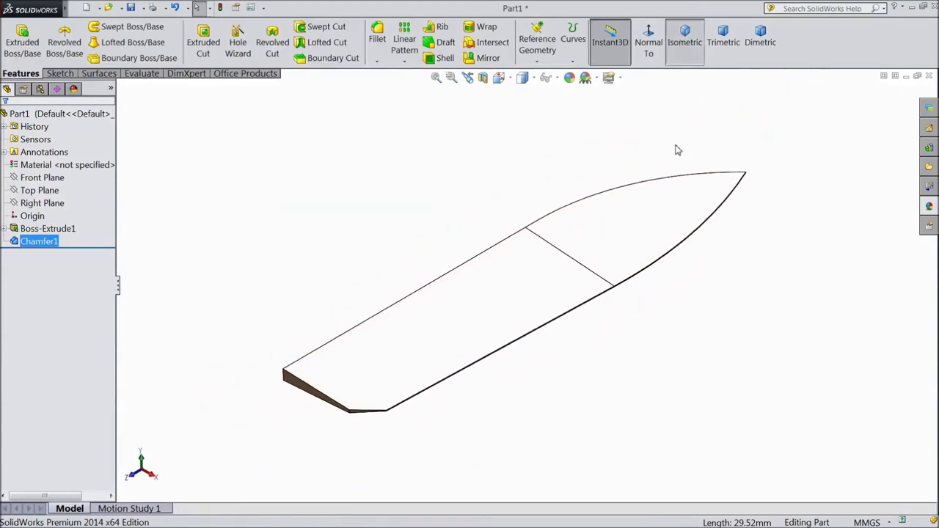
{"action": "left_click", "coordinate": [5, 229]}
{"action": "left_click", "coordinate": [47, 242]}
{"action": "key", "text": "z"}
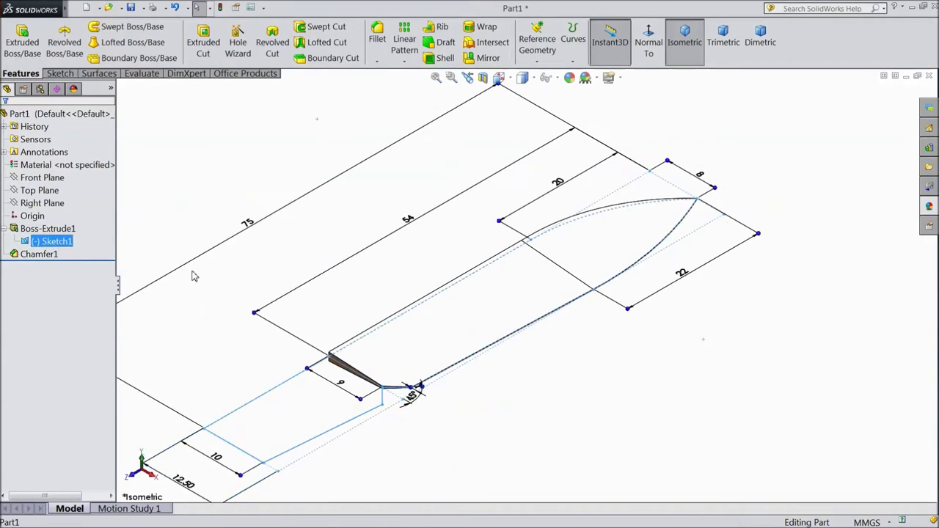
{"action": "scroll", "coordinate": [276, 411], "scroll_direction": "up", "scroll_amount": 1}
{"action": "scroll", "coordinate": [262, 415], "scroll_direction": "down", "scroll_amount": 2}
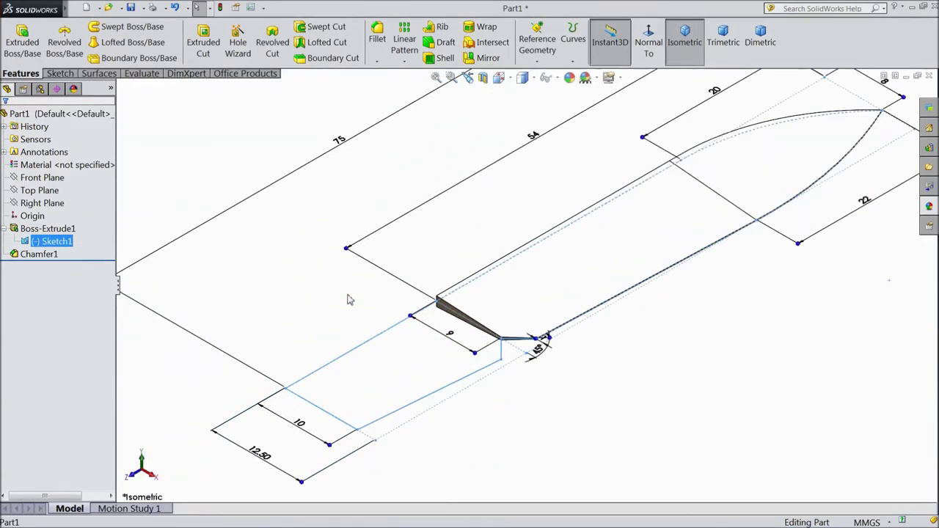
{"action": "left_click", "coordinate": [22, 40]}
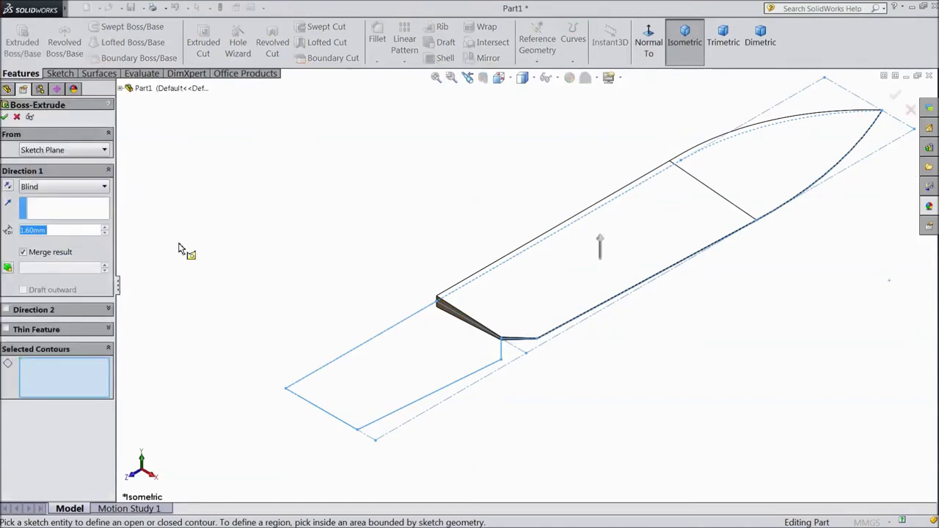
Extrude the handle rectangle of Sketch1 1.60 mm Mid Plane as Boss-Extrude2
{"action": "left_click", "coordinate": [436, 383]}
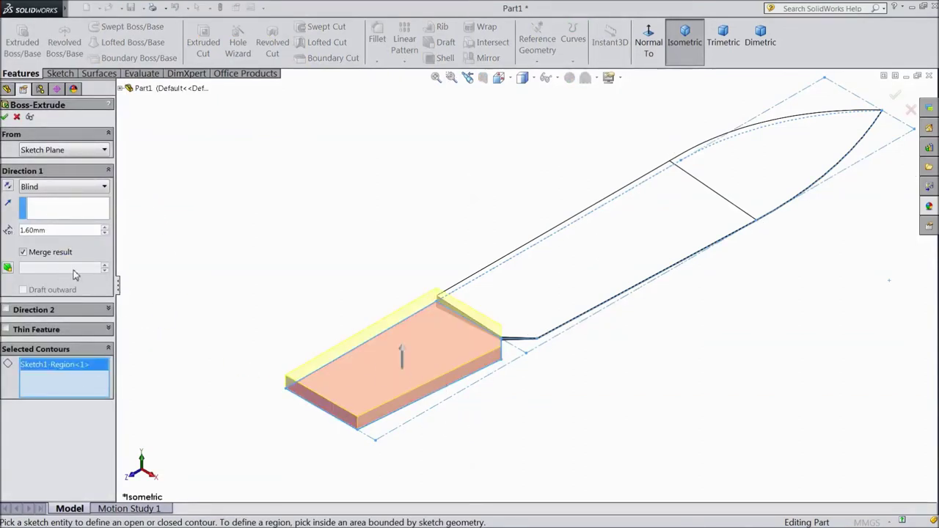
{"action": "left_click", "coordinate": [59, 187]}
{"action": "left_click", "coordinate": [41, 264]}
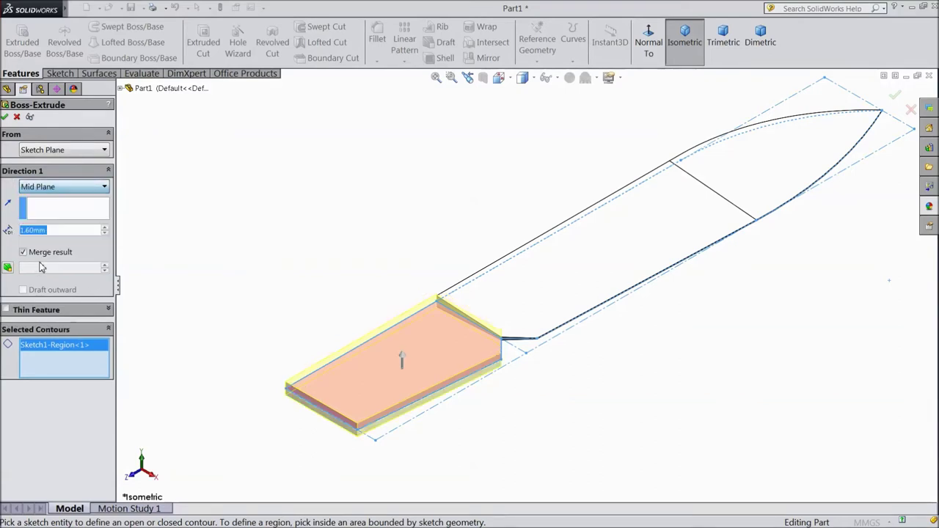
{"action": "left_click", "coordinate": [5, 117]}
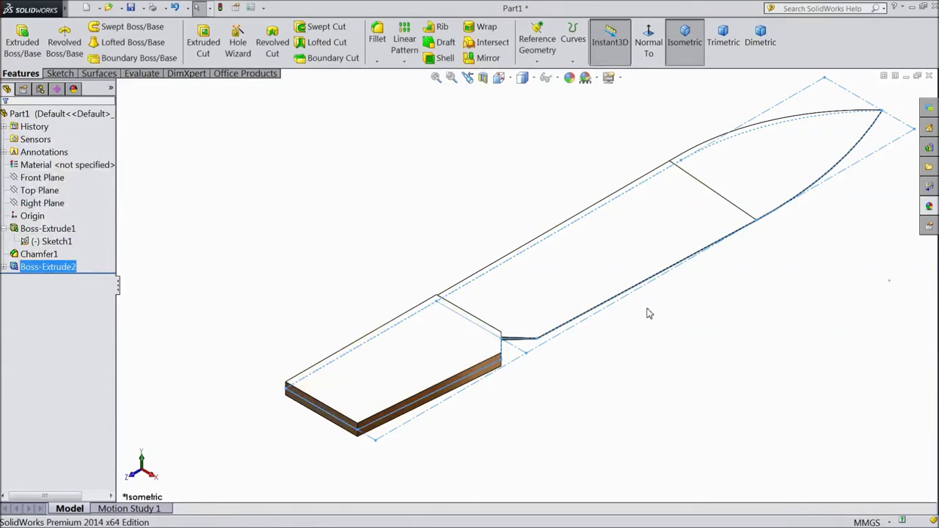
{"action": "scroll", "coordinate": [650, 315], "scroll_direction": "down", "scroll_amount": 3}
{"action": "mouse_move", "coordinate": [622, 377]}
{"action": "middle_mouse_down"}
{"action": "mouse_move", "coordinate": [597, 349]}
{"action": "mouse_move", "coordinate": [572, 292]}
{"action": "mouse_move", "coordinate": [606, 367]}
{"action": "mouse_move", "coordinate": [573, 352]}
{"action": "mouse_move", "coordinate": [612, 386]}
{"action": "mouse_move", "coordinate": [679, 379]}
{"action": "mouse_move", "coordinate": [688, 327]}
{"action": "mouse_move", "coordinate": [678, 394]}
{"action": "mouse_move", "coordinate": [650, 394]}
{"action": "mouse_move", "coordinate": [625, 365]}
{"action": "middle_mouse_up"}
Fillet both slanted notch edges at the tang–blade junction with a 1 mm radius
{"action": "left_click", "coordinate": [606, 367]}
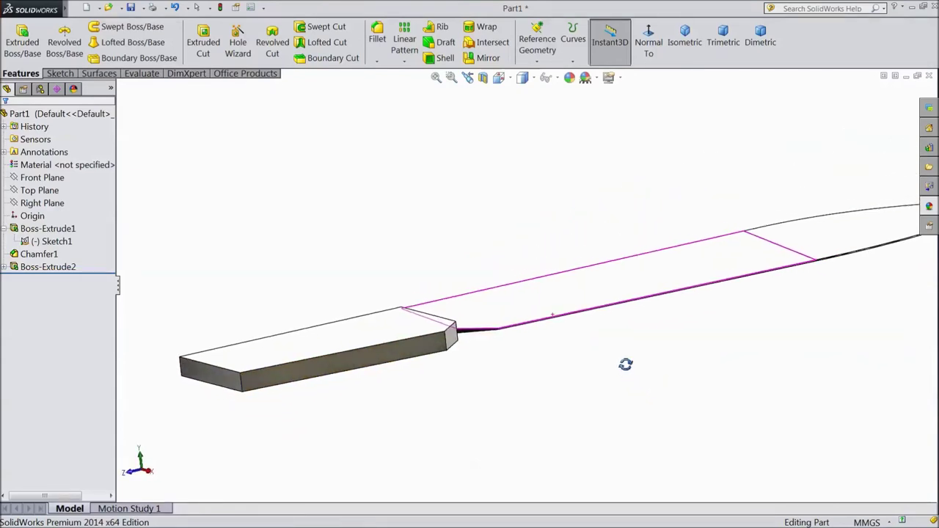
{"action": "left_click", "coordinate": [377, 39]}
{"action": "type", "text": "1"}
{"action": "key", "text": "Return"}
{"action": "mouse_move", "coordinate": [367, 221]}
{"action": "middle_mouse_down"}
{"action": "mouse_move", "coordinate": [305, 258]}
{"action": "mouse_move", "coordinate": [408, 360]}
{"action": "mouse_move", "coordinate": [457, 371]}
{"action": "middle_mouse_up"}
{"action": "left_click", "coordinate": [443, 365]}
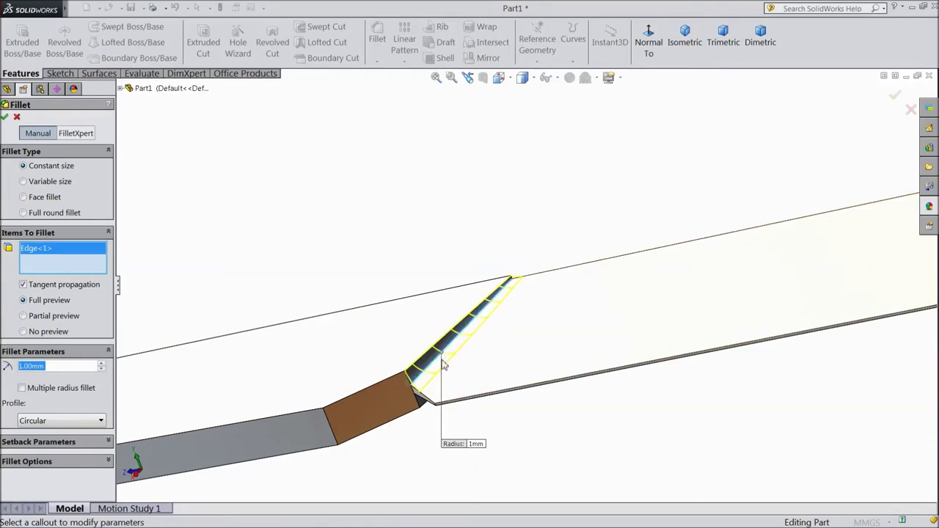
{"action": "middle_click_drag", "start_coordinate": [436, 477], "coordinate": [449, 351]}
{"action": "mouse_move", "coordinate": [531, 233]}
{"action": "middle_mouse_down"}
{"action": "mouse_move", "coordinate": [572, 247]}
{"action": "mouse_move", "coordinate": [553, 188]}
{"action": "mouse_move", "coordinate": [562, 118]}
{"action": "mouse_move", "coordinate": [542, 213]}
{"action": "middle_mouse_up"}
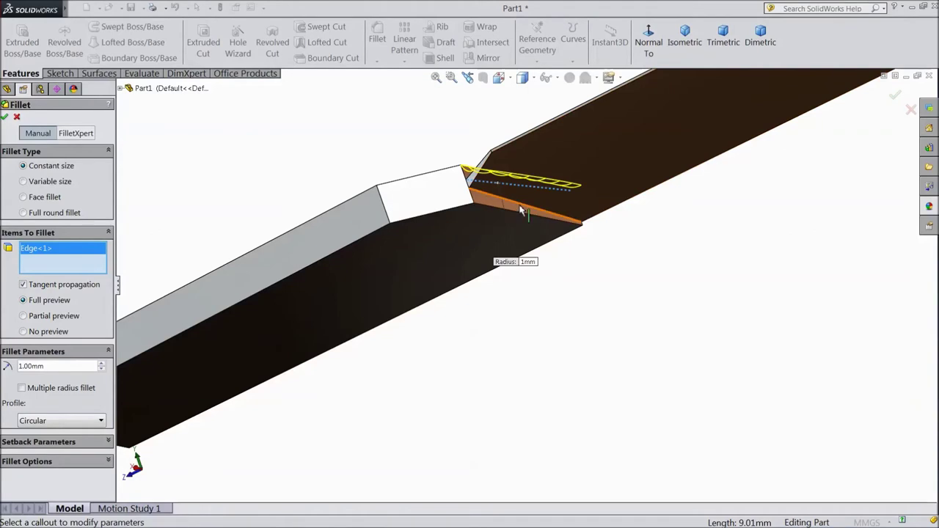
{"action": "left_click", "coordinate": [520, 211]}
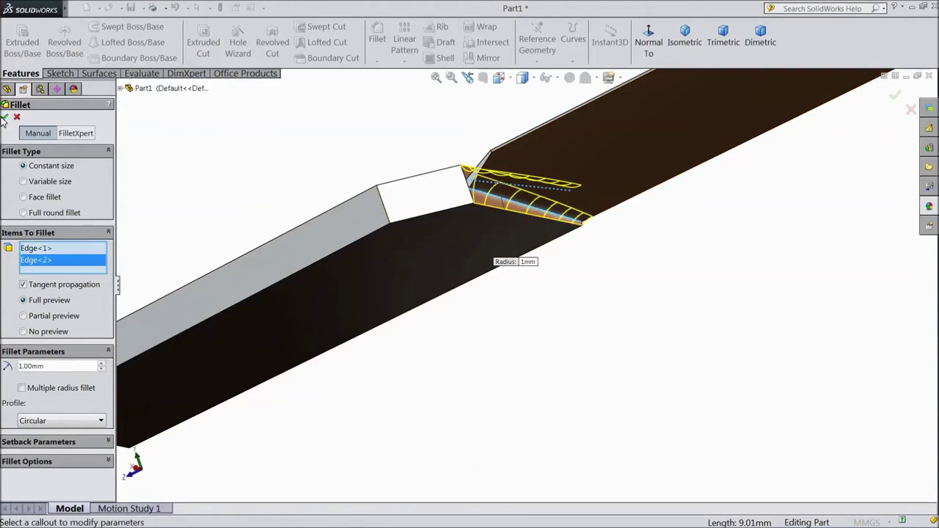
{"action": "left_click", "coordinate": [5, 118]}
{"action": "mouse_move", "coordinate": [330, 340]}
{"action": "middle_mouse_down"}
{"action": "mouse_move", "coordinate": [356, 206]}
{"action": "mouse_move", "coordinate": [398, 247]}
{"action": "mouse_move", "coordinate": [354, 155]}
{"action": "middle_mouse_up"}
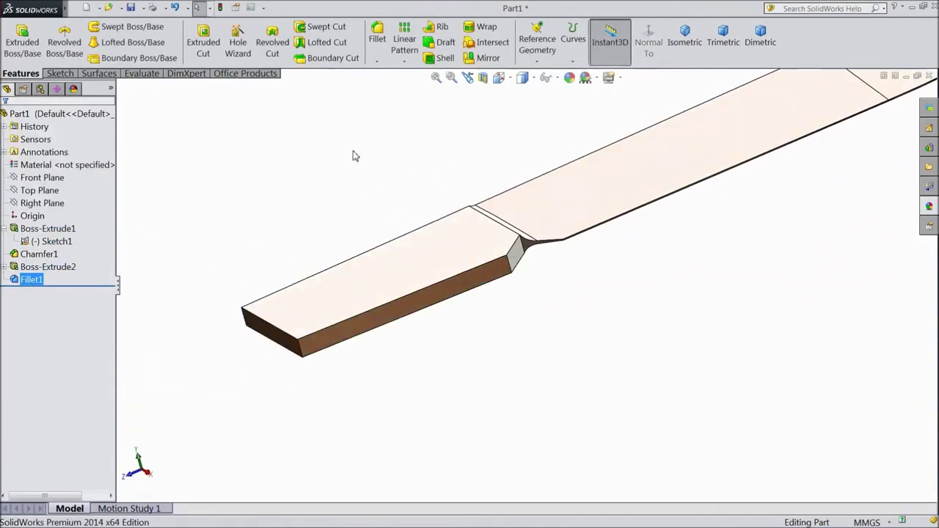
Start a 0.10 mm fillet and select the handle's front, left and back edges
{"action": "key", "text": "f"}
{"action": "left_click", "coordinate": [377, 40]}
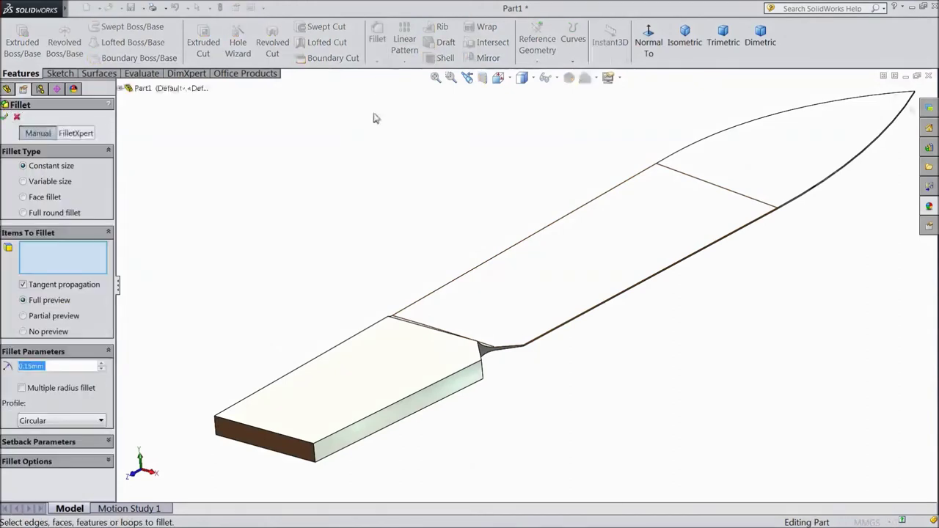
{"action": "type", "text": "0.1"}
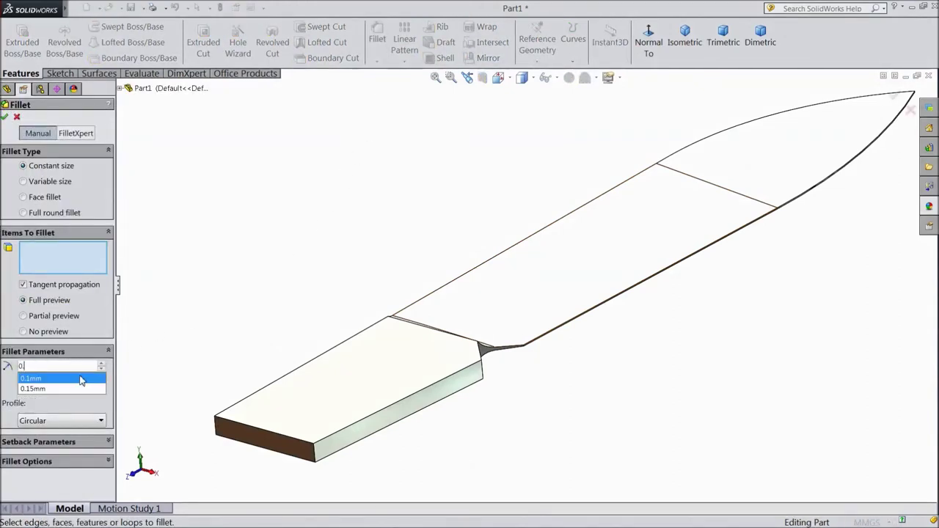
{"action": "key", "text": "Return"}
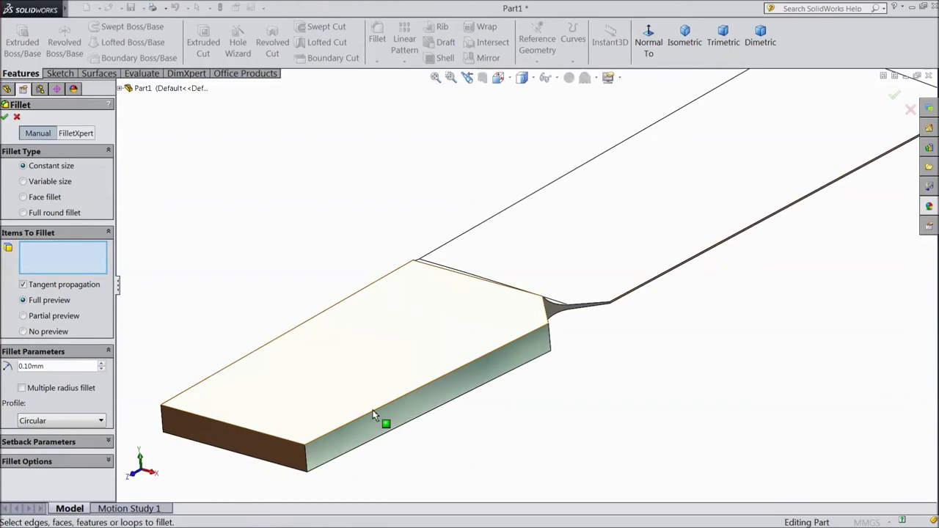
{"action": "left_click", "coordinate": [373, 415]}
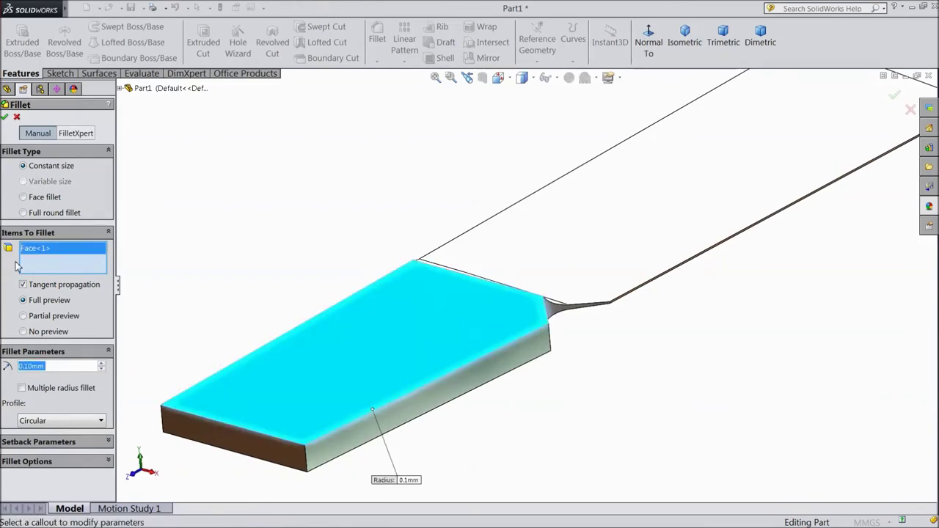
{"action": "right_click", "coordinate": [53, 252]}
{"action": "left_click", "coordinate": [88, 258]}
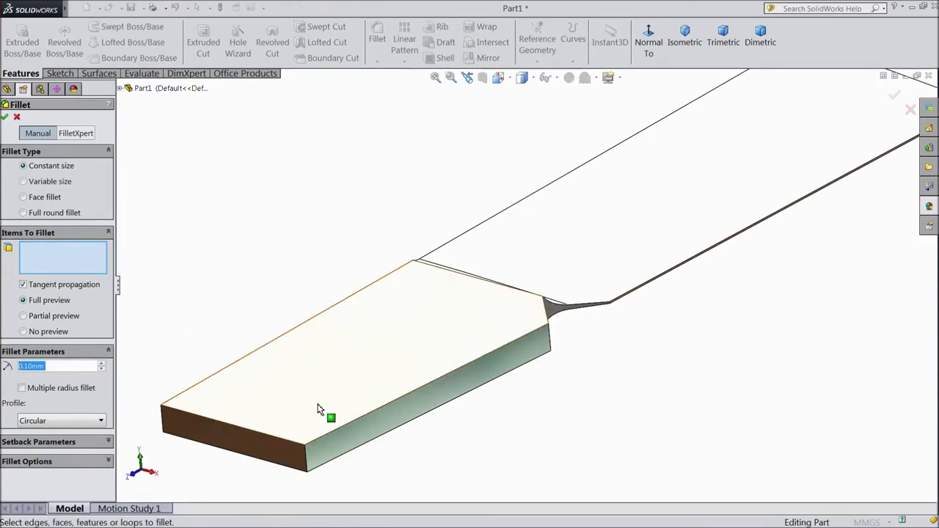
{"action": "left_click", "coordinate": [374, 443]}
{"action": "left_click", "coordinate": [375, 444]}
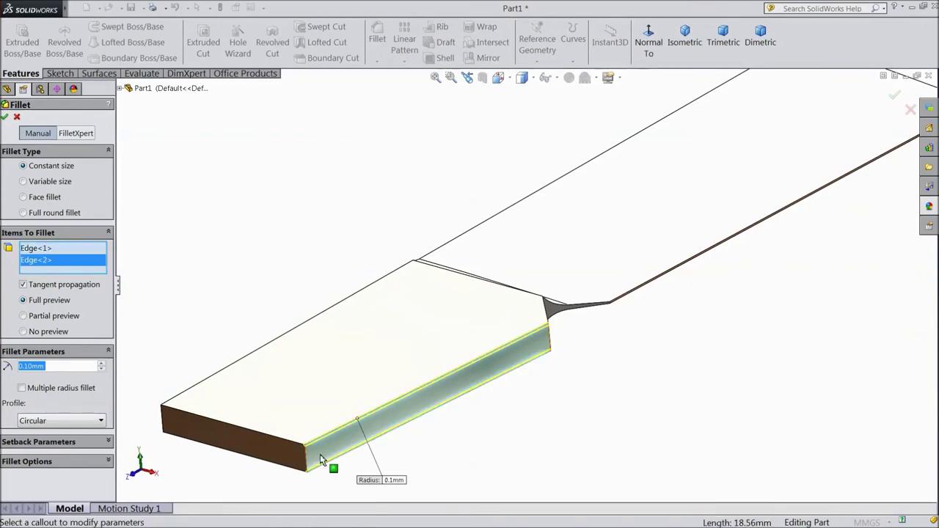
{"action": "left_click", "coordinate": [288, 442]}
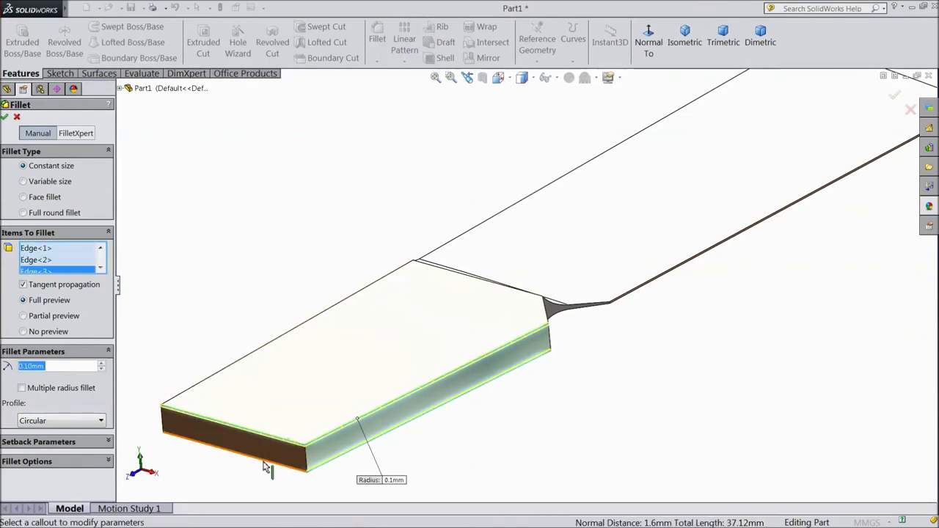
{"action": "left_click", "coordinate": [264, 467]}
{"action": "left_click", "coordinate": [256, 355]}
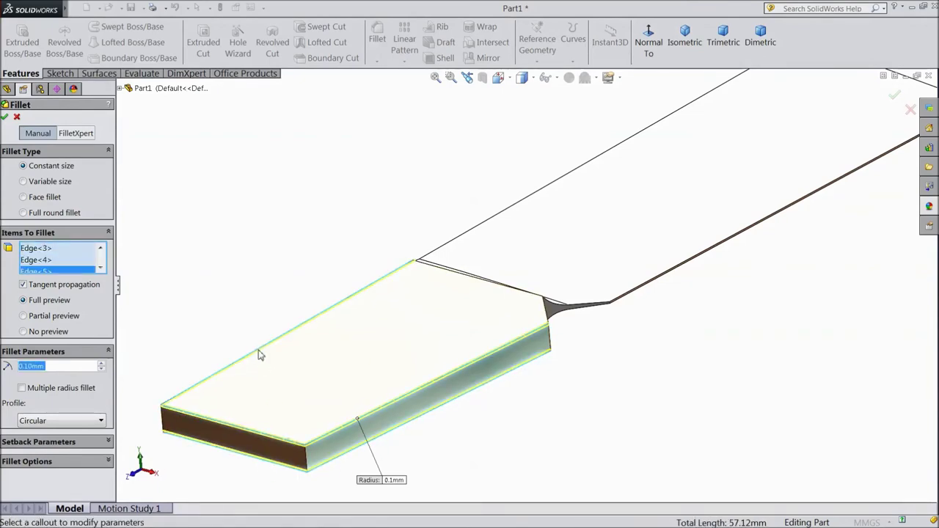
Add the notch edges and one more long edge, then apply the 0.10 mm fillet
{"action": "middle_click_drag", "start_coordinate": [593, 377], "coordinate": [566, 373]}
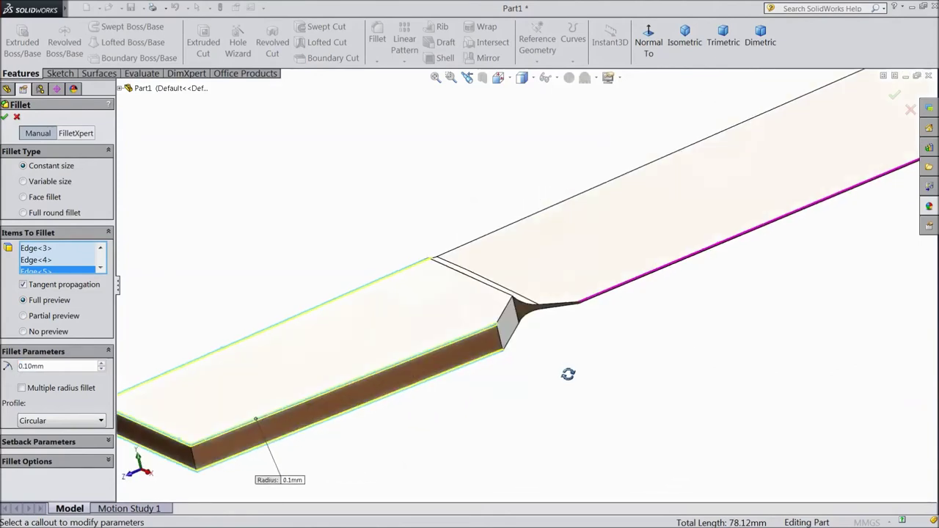
{"action": "left_click", "coordinate": [504, 314]}
{"action": "left_click", "coordinate": [514, 340]}
{"action": "scroll", "coordinate": [506, 367], "scroll_direction": "up", "scroll_amount": 3}
{"action": "middle_click_drag", "start_coordinate": [450, 390], "coordinate": [589, 388]}
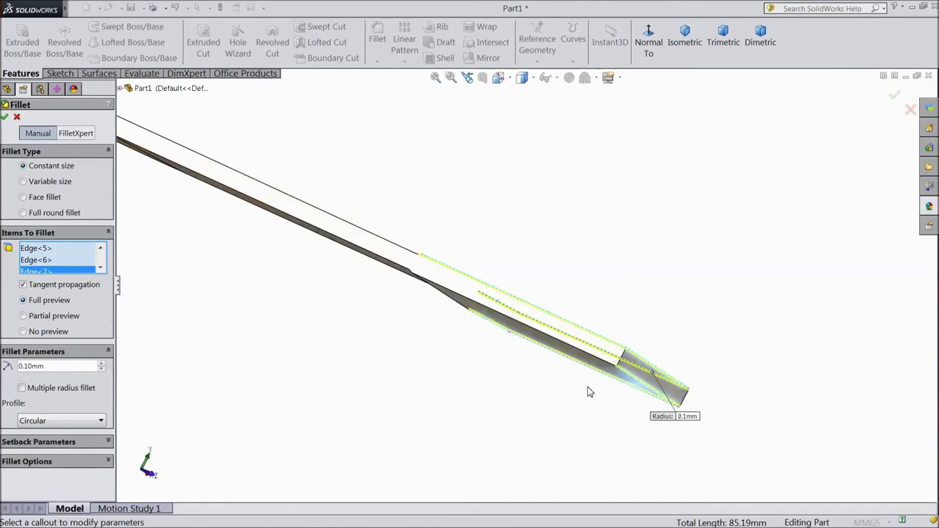
{"action": "scroll", "coordinate": [594, 371], "scroll_direction": "down", "scroll_amount": 3}
{"action": "left_click", "coordinate": [586, 353]}
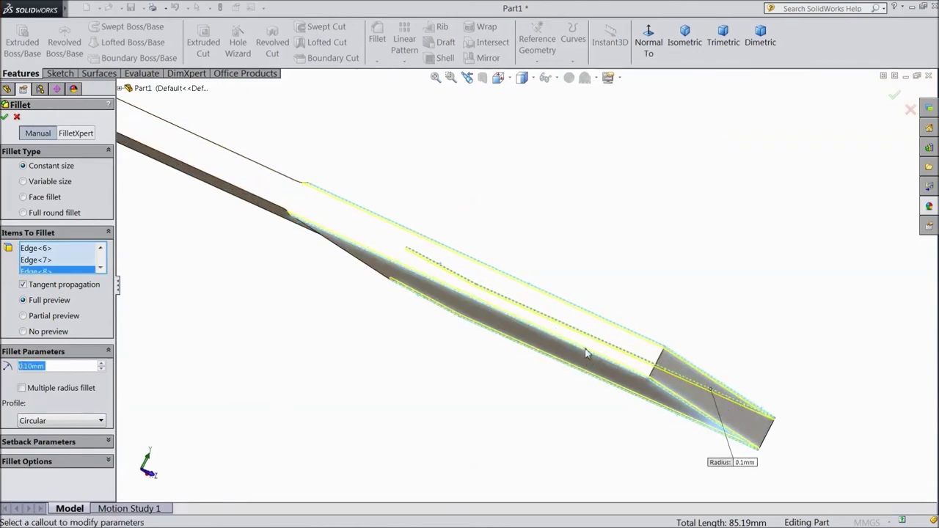
{"action": "left_click", "coordinate": [5, 118]}
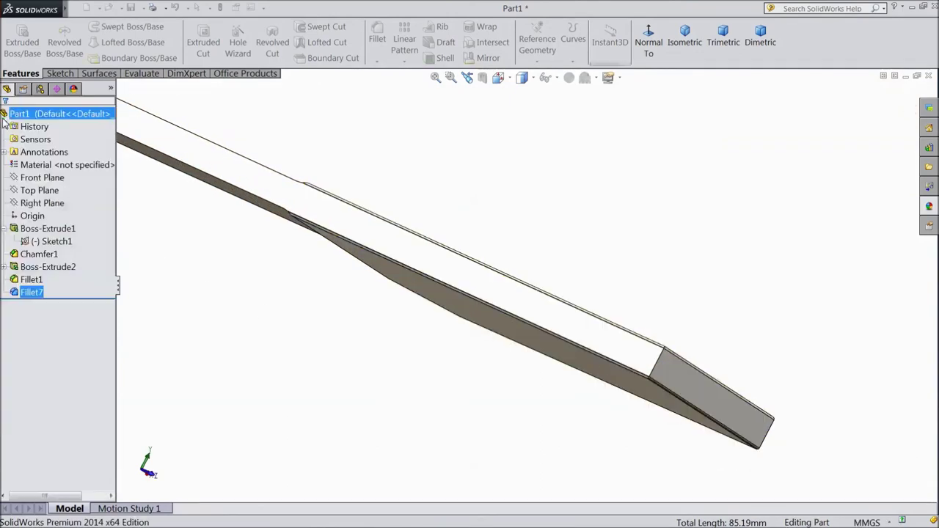
Start a 0.15 mm fillet on the two short edges at the handle end
{"action": "left_click", "coordinate": [375, 46]}
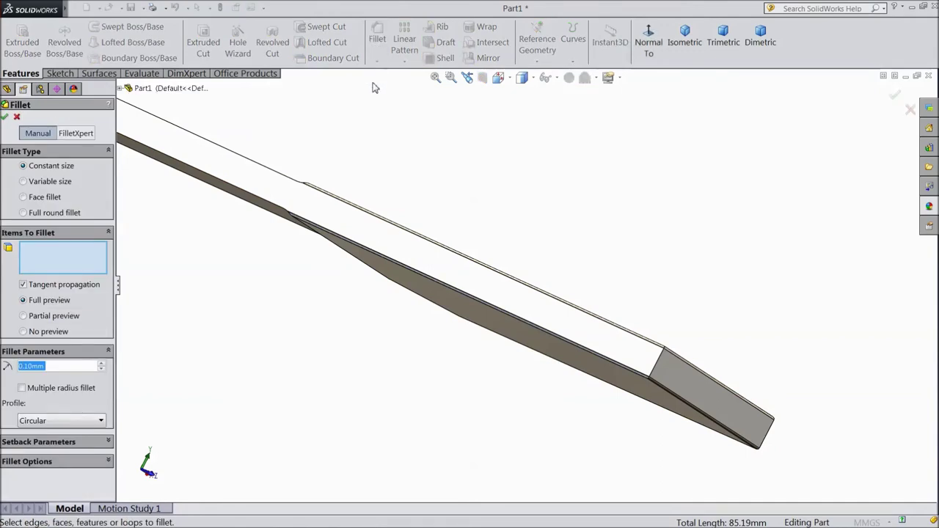
{"action": "type", "text": "0.15"}
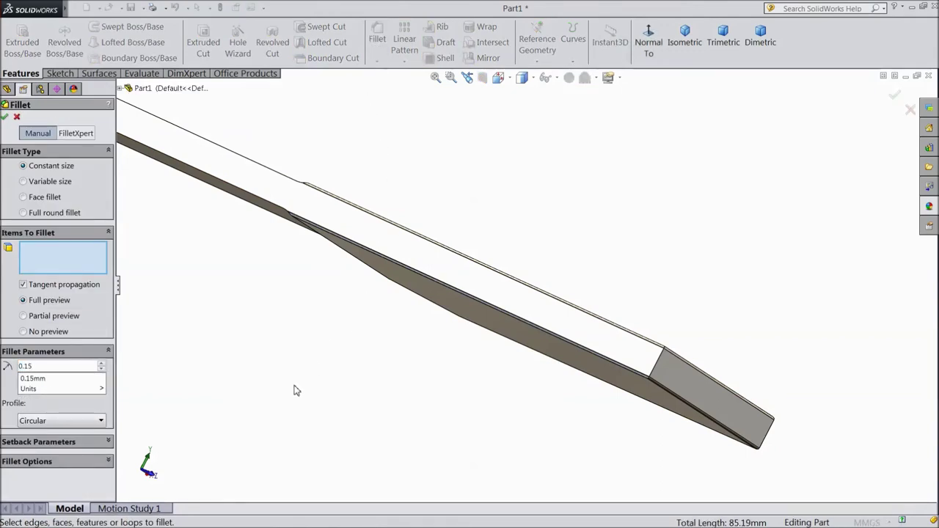
{"action": "key", "text": "Return"}
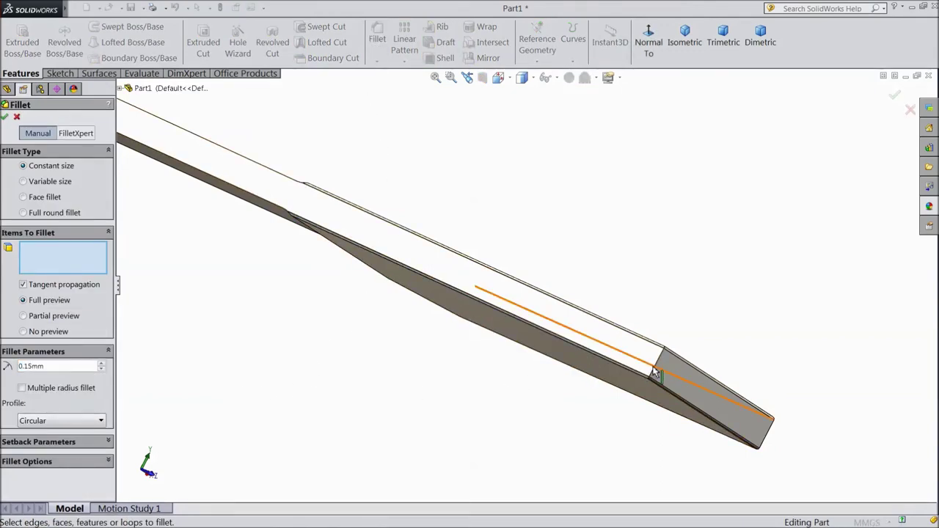
{"action": "left_click", "coordinate": [659, 368]}
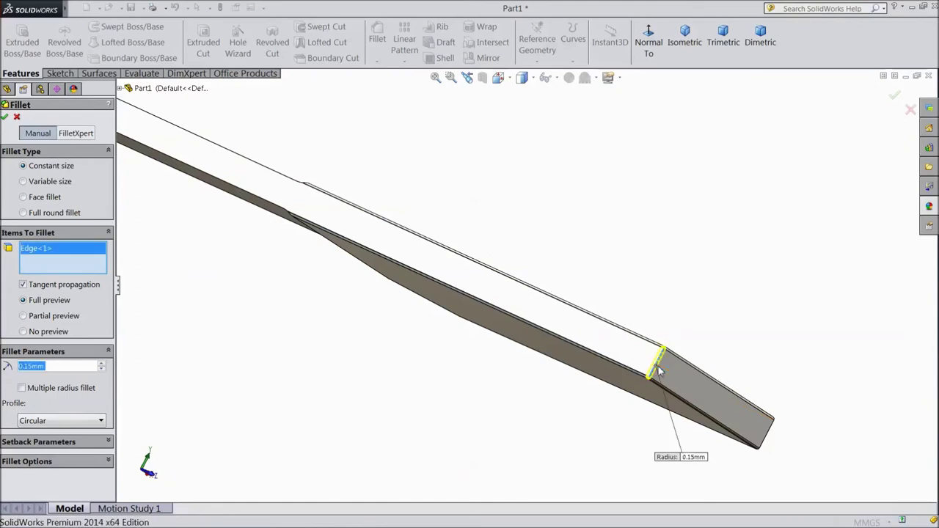
{"action": "left_click", "coordinate": [770, 435]}
Add the vertical notch edge and apply the 0.15 mm fillet
{"action": "middle_click_drag", "start_coordinate": [770, 440], "coordinate": [608, 237]}
{"action": "scroll", "coordinate": [506, 262], "scroll_direction": "down", "scroll_amount": 5}
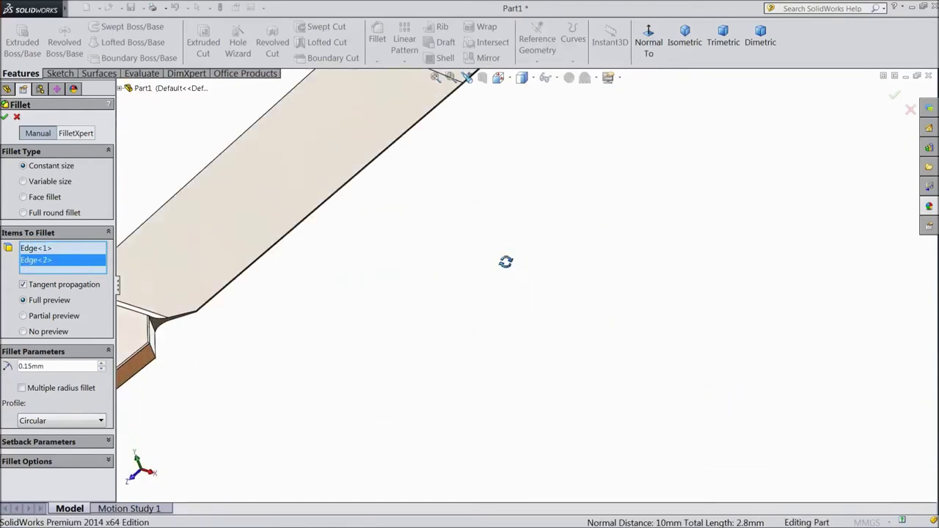
{"action": "scroll", "coordinate": [506, 262], "scroll_direction": "up", "scroll_amount": 3}
{"action": "middle_click_drag", "start_coordinate": [505, 262], "coordinate": [313, 327], "text": "ctrl"}
{"action": "scroll", "coordinate": [517, 366], "scroll_direction": "down", "scroll_amount": 3}
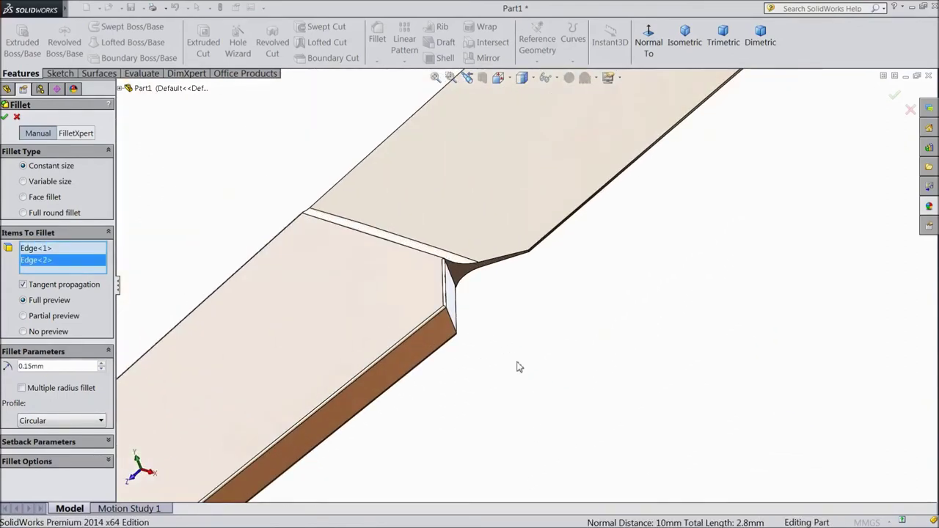
{"action": "left_click", "coordinate": [451, 325]}
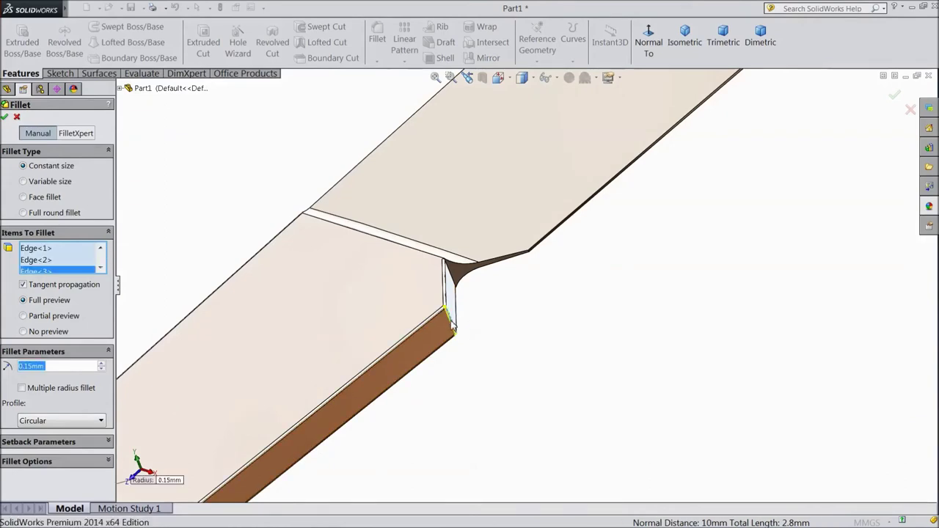
{"action": "left_click", "coordinate": [6, 117]}
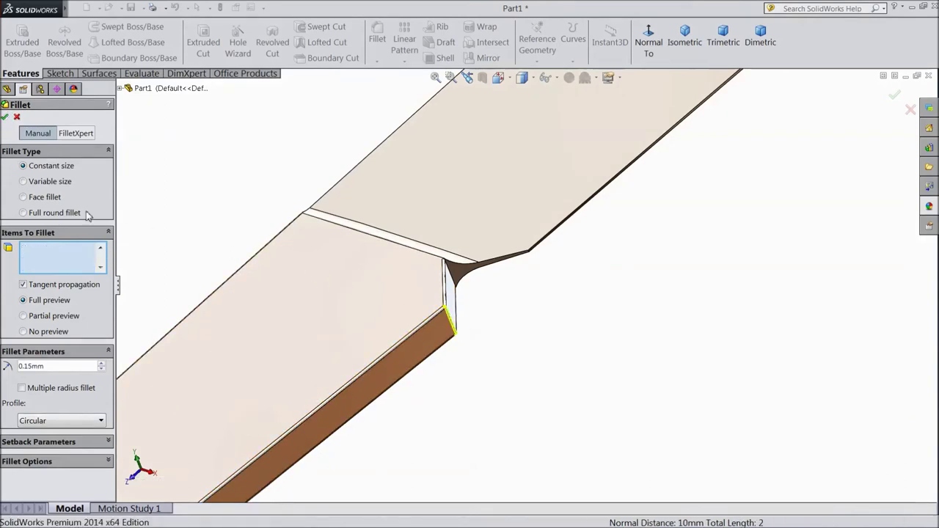
{"action": "scroll", "coordinate": [475, 352], "scroll_direction": "up", "scroll_amount": 3}
{"action": "mouse_move", "coordinate": [483, 364]}
{"action": "middle_mouse_down"}
{"action": "mouse_move", "coordinate": [491, 305]}
{"action": "mouse_move", "coordinate": [472, 407]}
{"action": "mouse_move", "coordinate": [392, 330]}
{"action": "middle_mouse_up"}
{"action": "scroll", "coordinate": [385, 331], "scroll_direction": "down", "scroll_amount": 2}
{"action": "scroll", "coordinate": [368, 338], "scroll_direction": "down", "scroll_amount": 2}
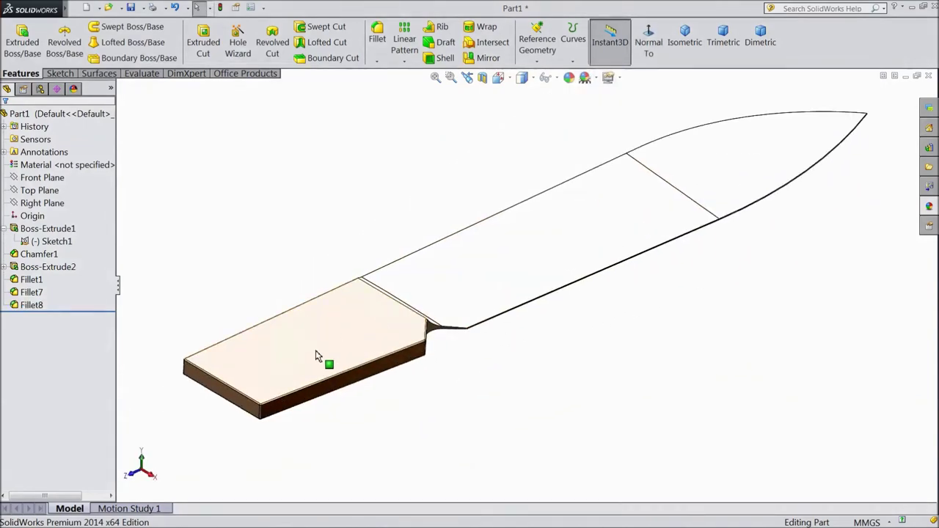
Start a new sketch on the handle's top face, viewed Normal To it
{"action": "left_click", "coordinate": [317, 356]}
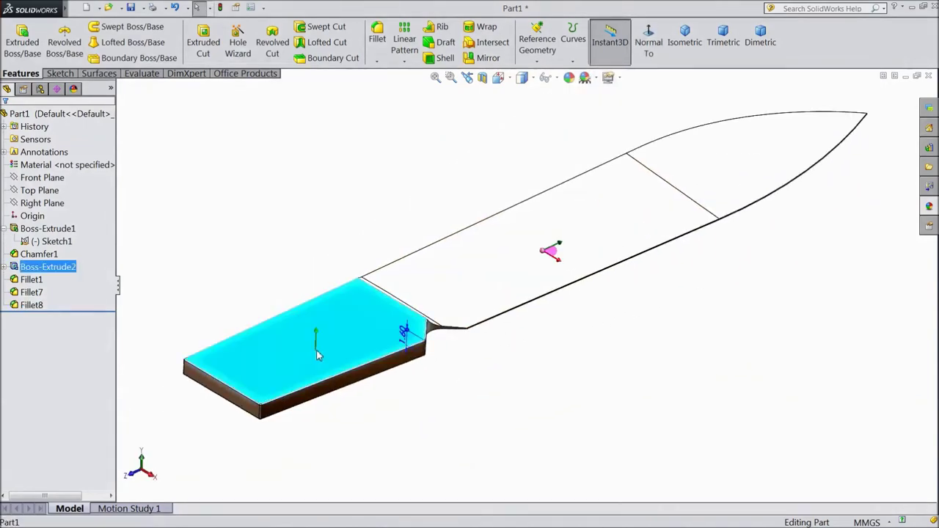
{"action": "left_click", "coordinate": [354, 326]}
{"action": "left_click", "coordinate": [20, 73]}
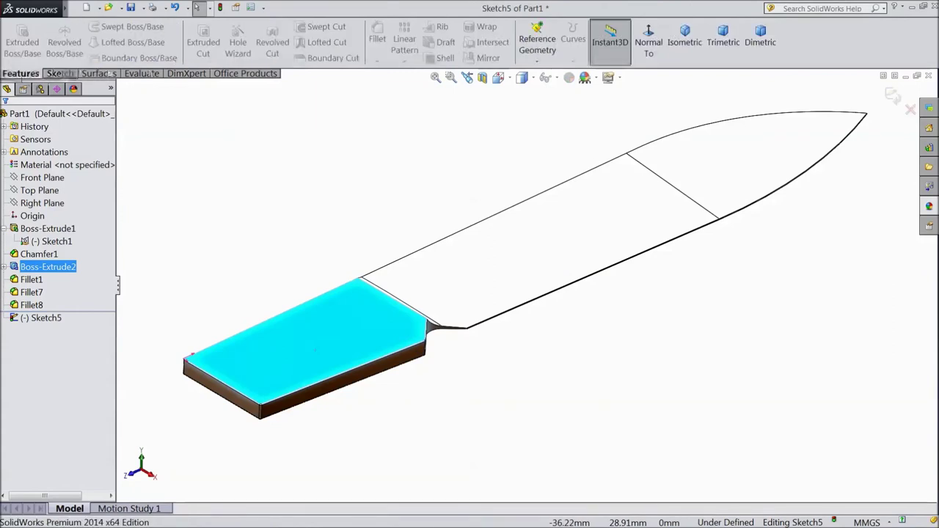
{"action": "left_click", "coordinate": [648, 42]}
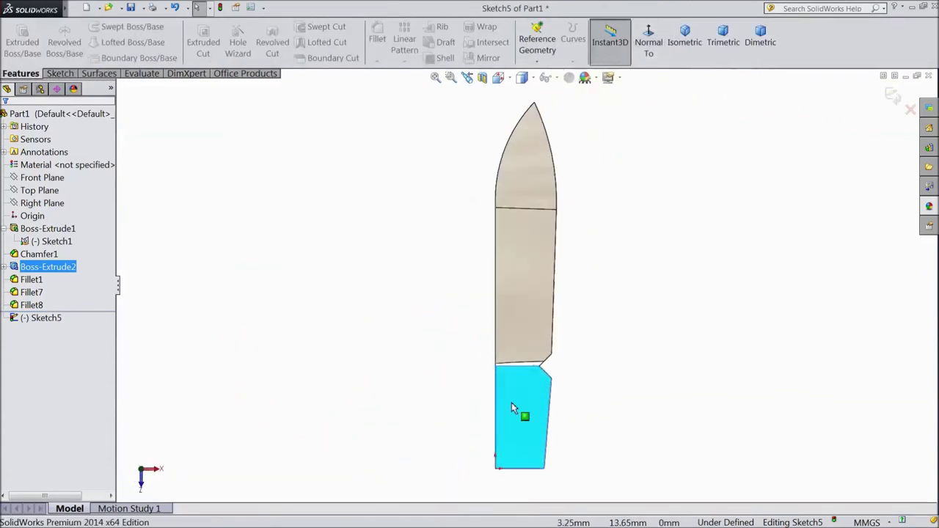
{"action": "scroll", "coordinate": [548, 463], "scroll_direction": "down", "scroll_amount": 3}
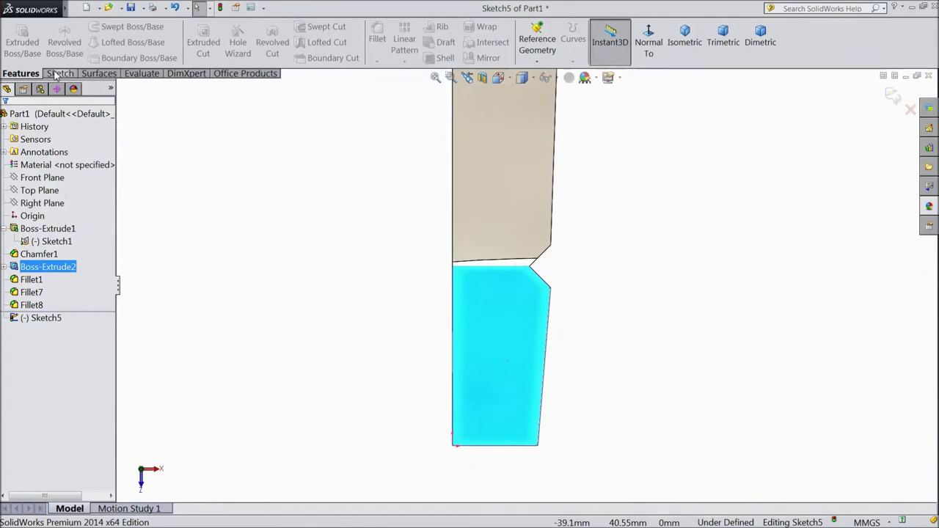
{"action": "left_click", "coordinate": [59, 73]}
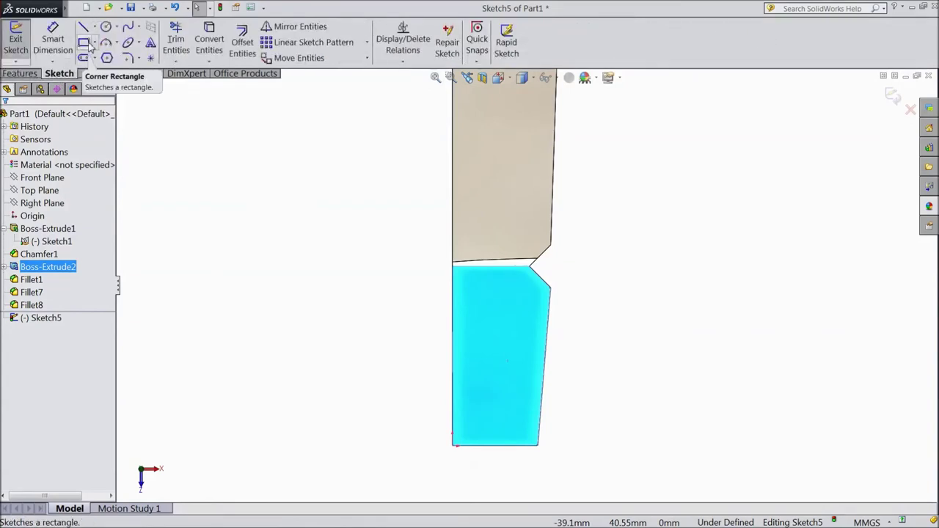
Draw a corner rectangle starting at the face's lower-left corner
{"action": "left_click", "coordinate": [83, 42]}
{"action": "scroll", "coordinate": [469, 440], "scroll_direction": "down", "scroll_amount": 3}
{"action": "scroll", "coordinate": [451, 438], "scroll_direction": "down", "scroll_amount": 2}
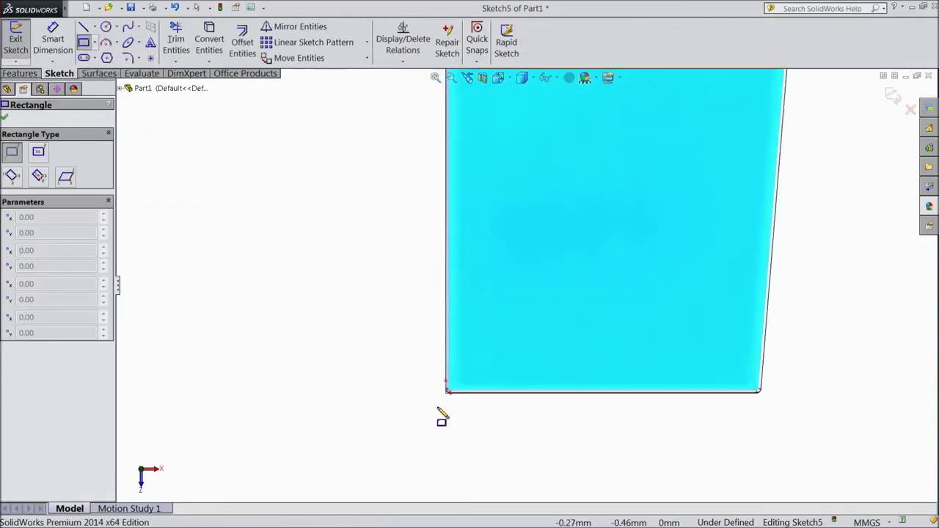
{"action": "scroll", "coordinate": [440, 419], "scroll_direction": "down", "scroll_amount": 2}
{"action": "left_click", "coordinate": [419, 389]}
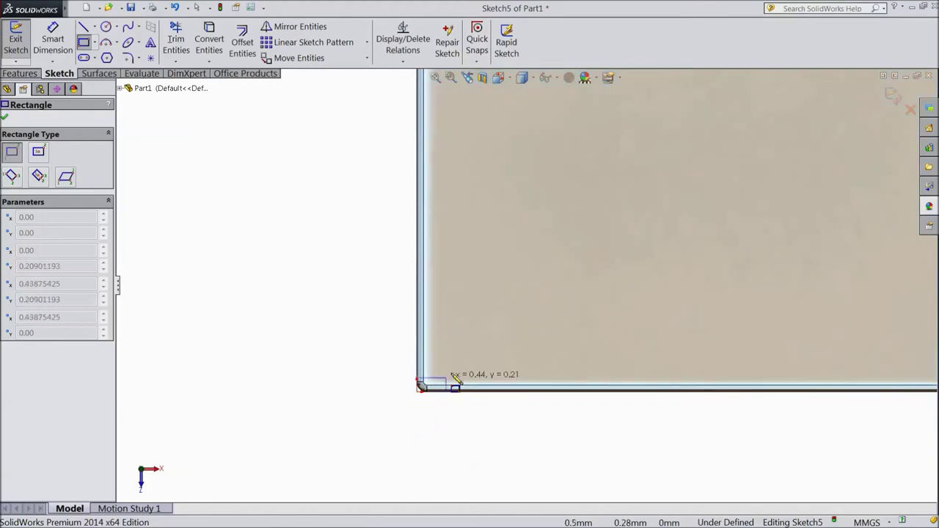
{"action": "scroll", "coordinate": [503, 308], "scroll_direction": "up", "scroll_amount": 2}
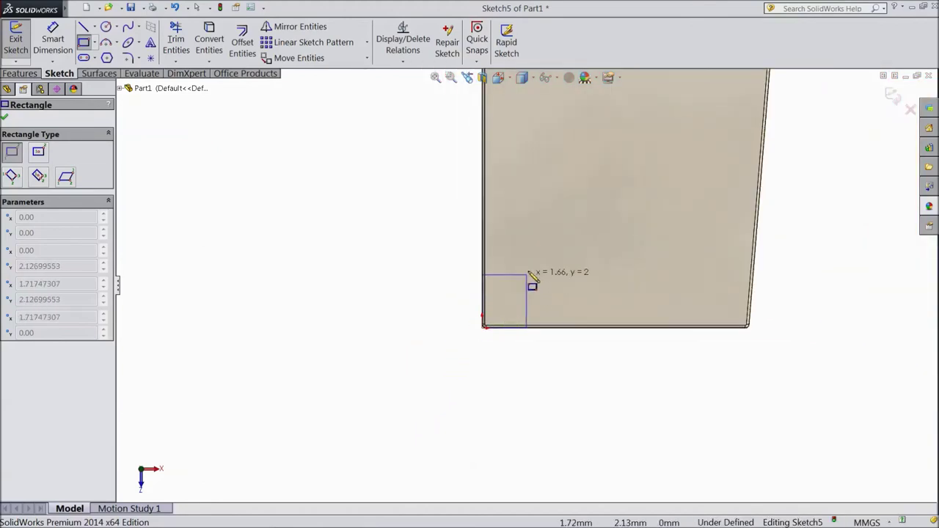
{"action": "left_click", "coordinate": [578, 127]}
{"action": "scroll", "coordinate": [576, 132], "scroll_direction": "down", "scroll_amount": 2}
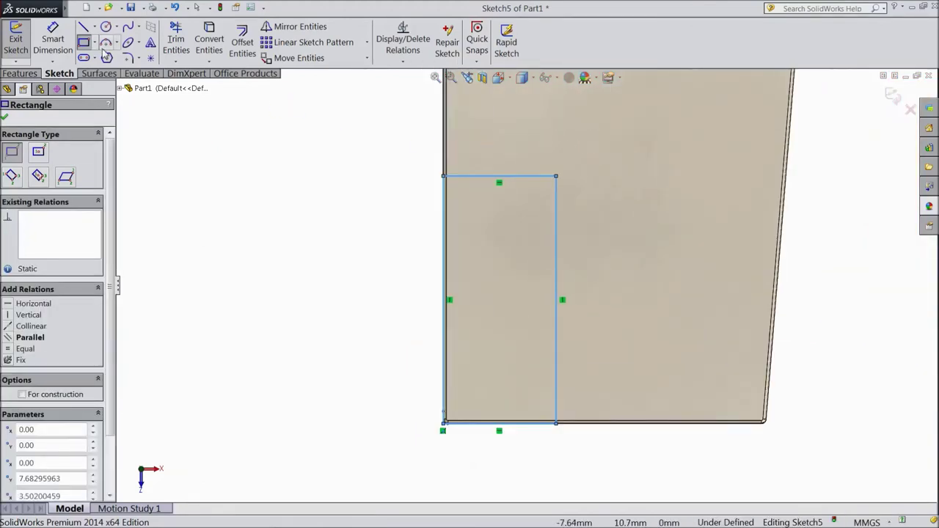
Dimension the rectangle 8 mm tall and 3.5 mm wide
{"action": "left_click", "coordinate": [53, 41]}
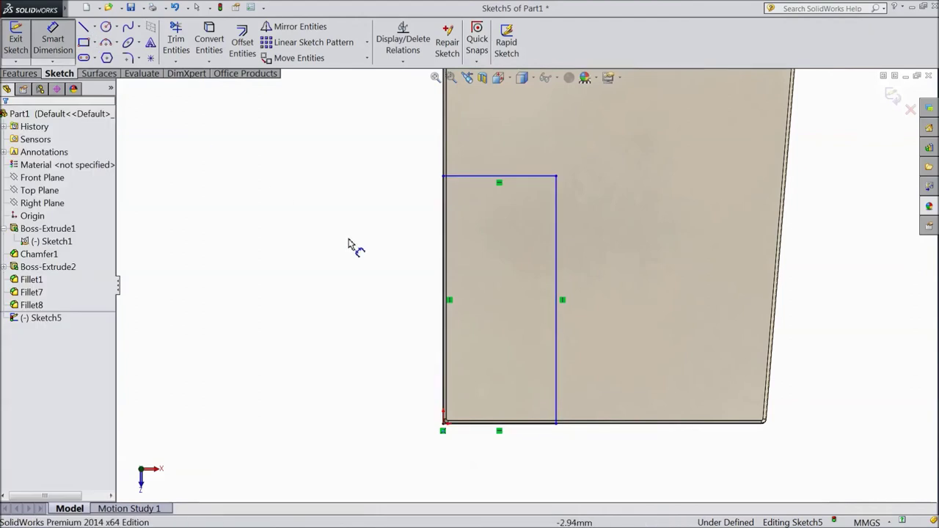
{"action": "left_click", "coordinate": [447, 285]}
{"action": "left_click", "coordinate": [387, 297]}
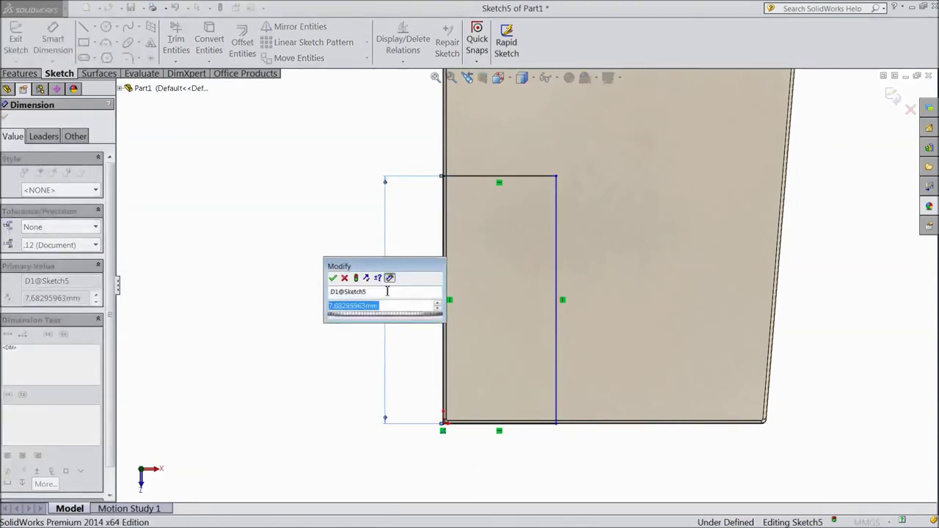
{"action": "type", "text": "8"}
{"action": "left_click", "coordinate": [333, 278]}
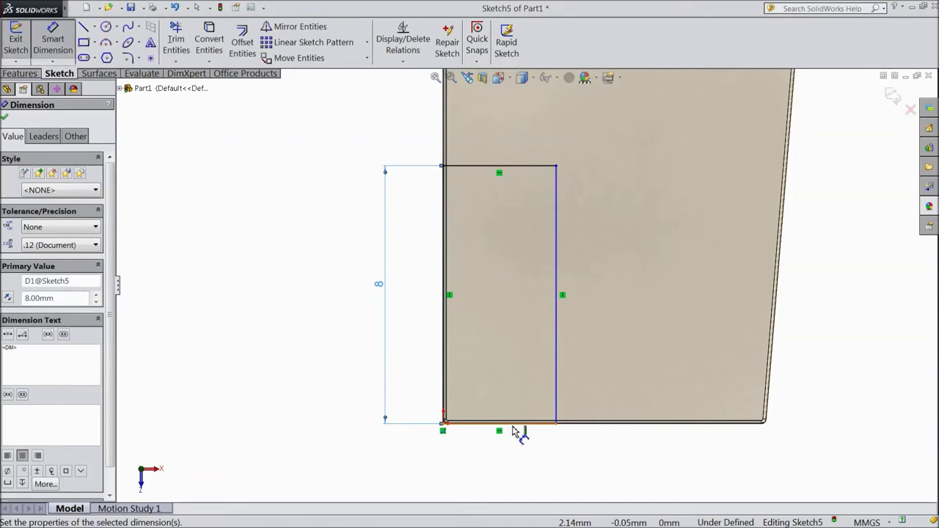
{"action": "left_click", "coordinate": [514, 424]}
{"action": "left_click", "coordinate": [493, 473]}
{"action": "type", "text": "3.5"}
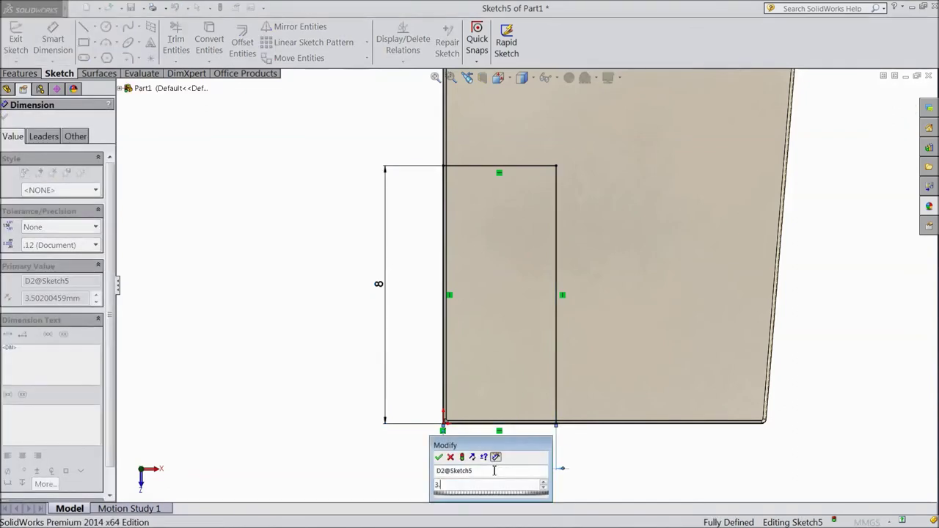
{"action": "left_click", "coordinate": [438, 457]}
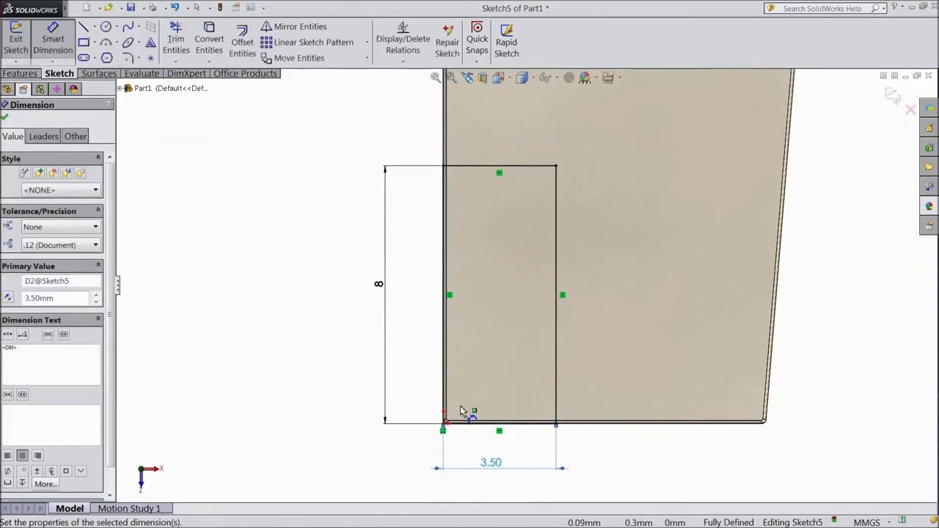
Draw a circle on the handle face and give it a 2 mm diameter
{"action": "left_click", "coordinate": [106, 28]}
{"action": "left_click", "coordinate": [661, 256]}
{"action": "left_click", "coordinate": [692, 220]}
{"action": "left_click", "coordinate": [52, 37]}
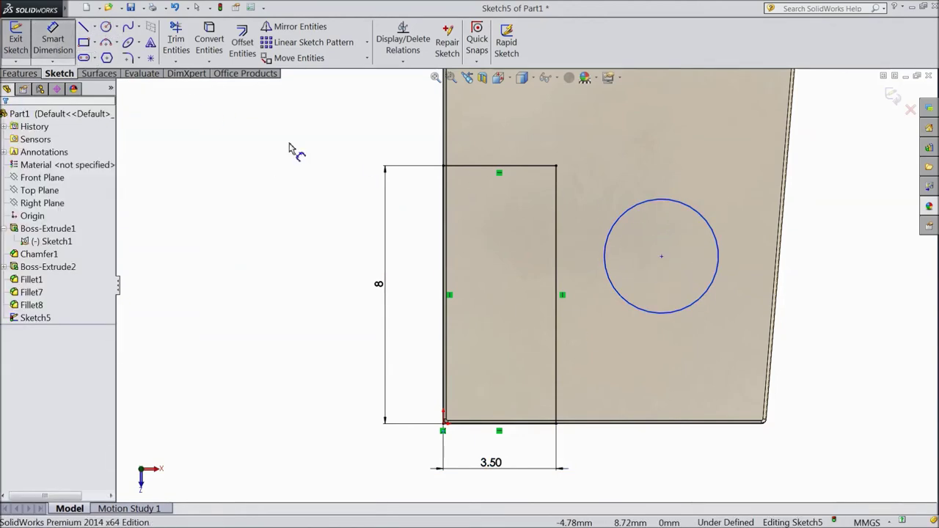
{"action": "left_click", "coordinate": [717, 292]}
{"action": "left_click", "coordinate": [875, 256]}
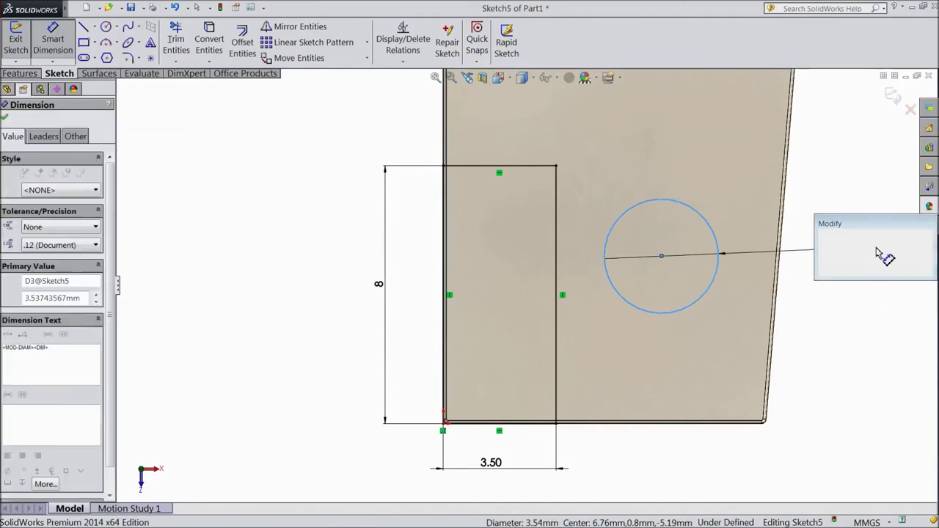
{"action": "type", "text": "2"}
{"action": "left_click", "coordinate": [825, 235]}
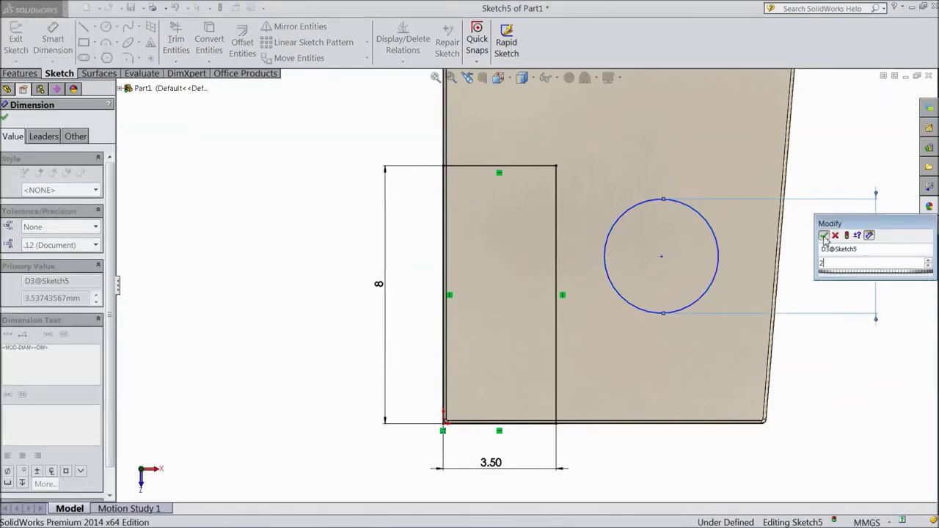
Place the circle centre 4 mm above the bottom edge
{"action": "left_click", "coordinate": [661, 258]}
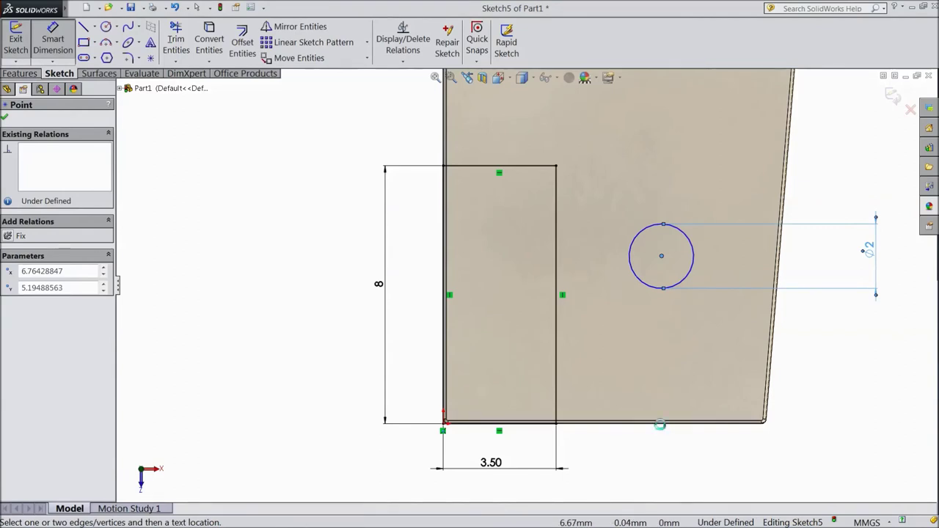
{"action": "left_click", "coordinate": [659, 424]}
{"action": "left_click", "coordinate": [553, 274]}
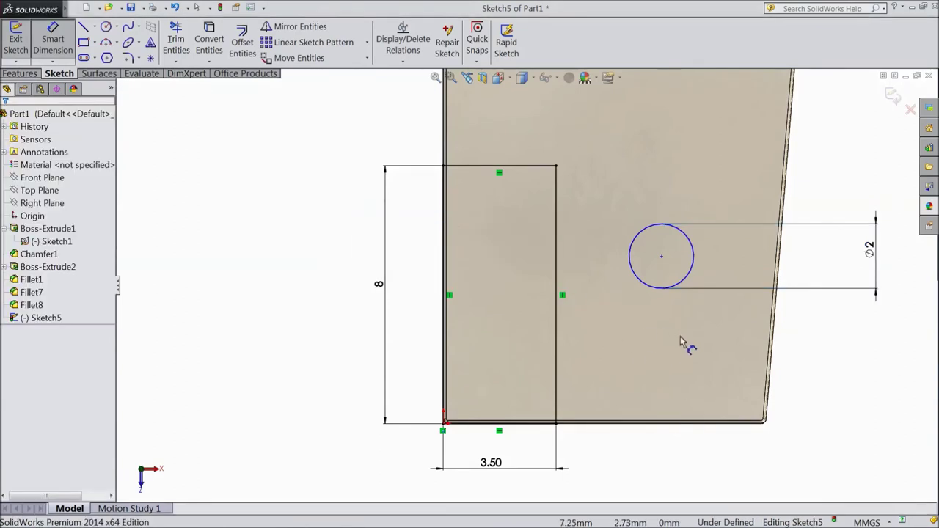
{"action": "left_click", "coordinate": [662, 258]}
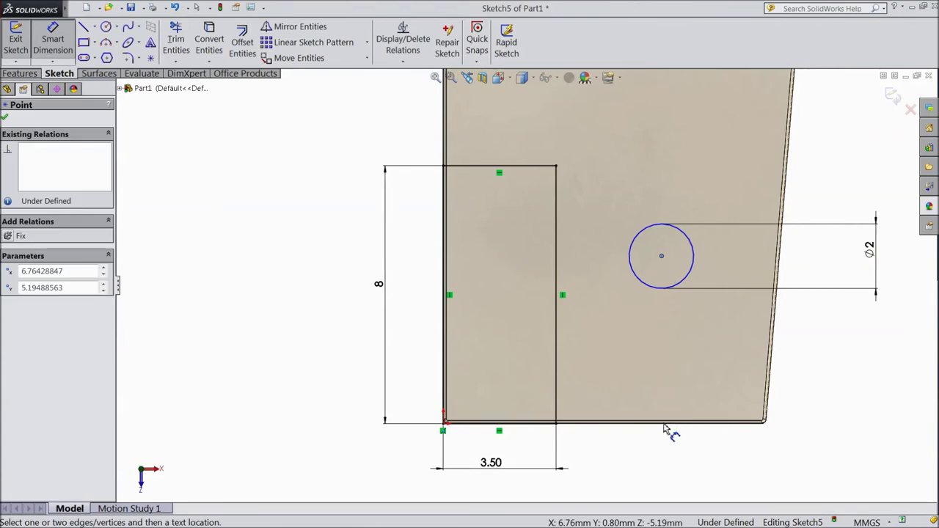
{"action": "left_click", "coordinate": [666, 424]}
{"action": "left_click", "coordinate": [807, 371]}
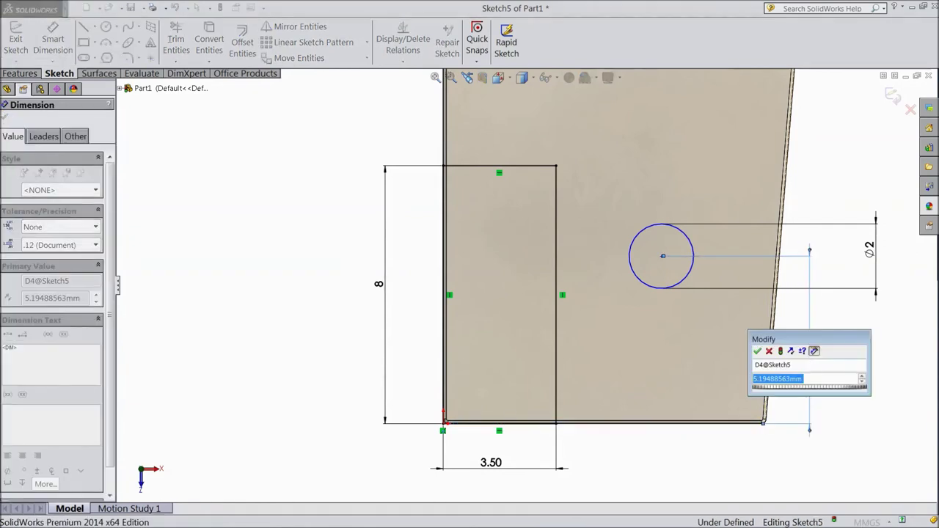
{"action": "type", "text": "4"}
{"action": "left_click", "coordinate": [757, 352]}
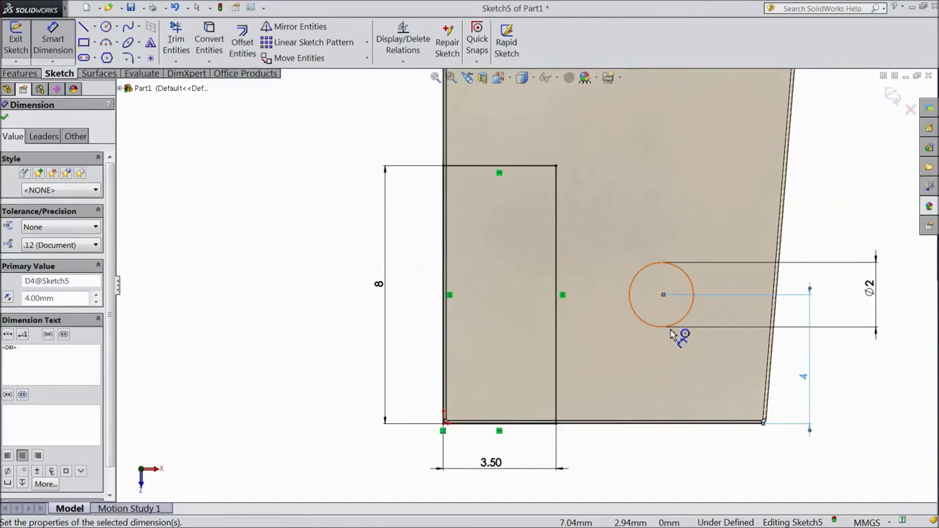
Set the circle 3 mm from the notch line and close the dimension tool
{"action": "left_click", "coordinate": [669, 330]}
{"action": "left_click", "coordinate": [556, 331]}
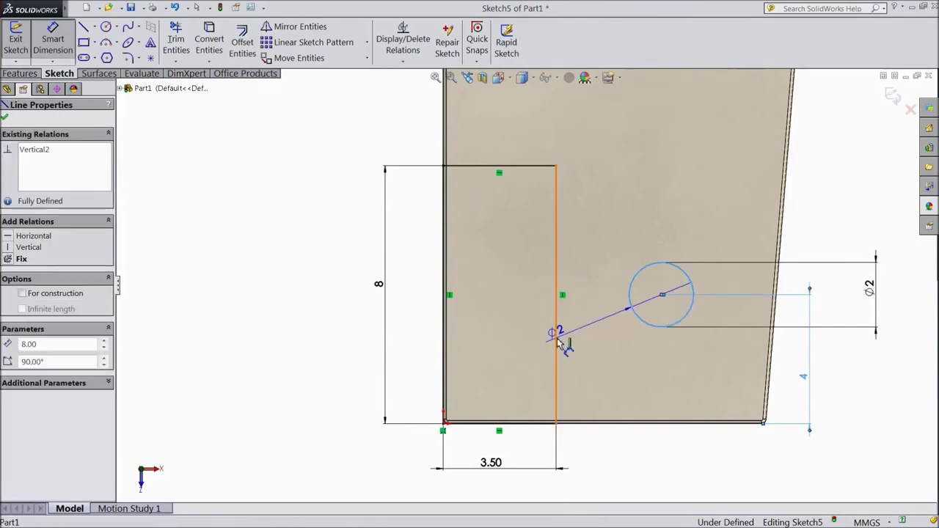
{"action": "left_click", "coordinate": [607, 455]}
{"action": "type", "text": "3"}
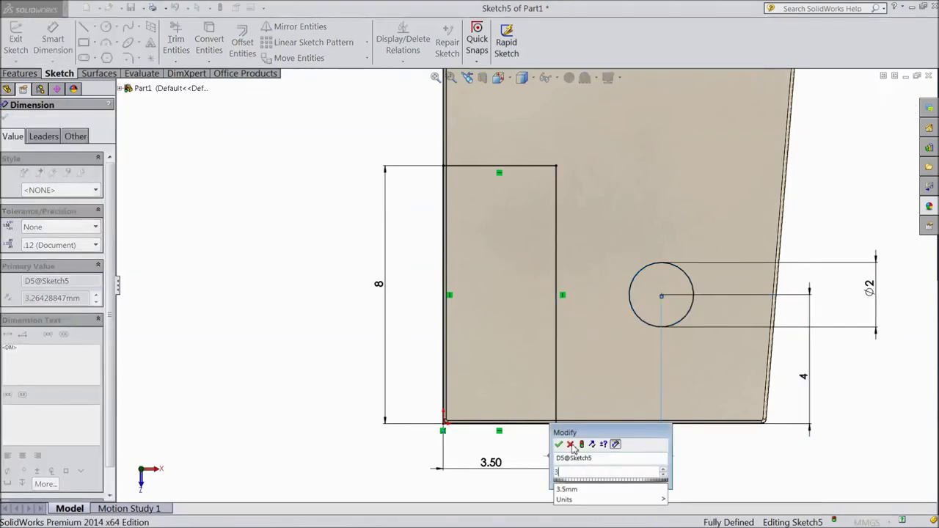
{"action": "left_click", "coordinate": [558, 445]}
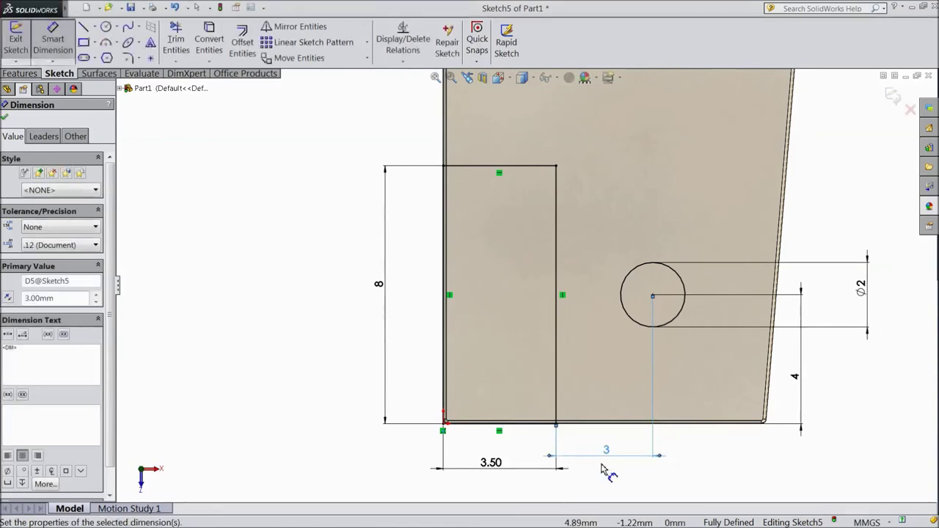
{"action": "left_click", "coordinate": [4, 119]}
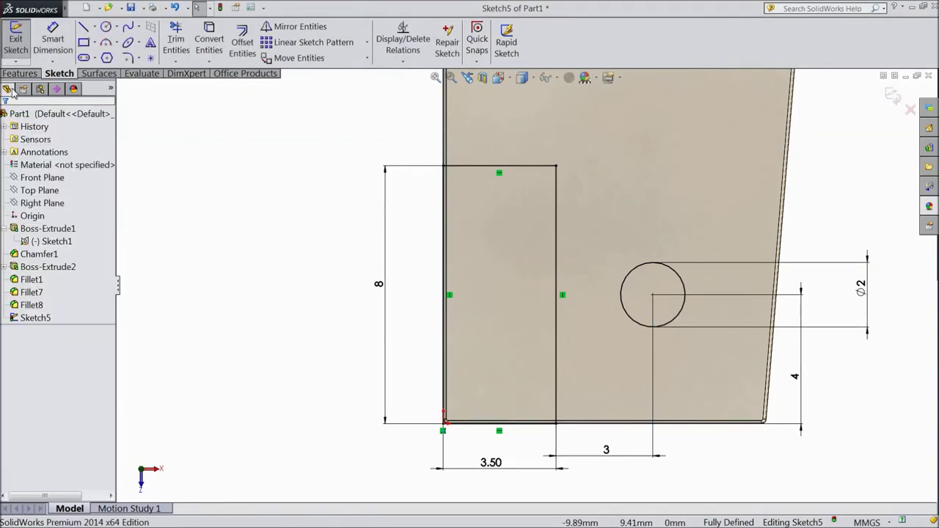
Extrude-cut the Sketch5 rectangle and circle Through All to create Cut-Extrude1
{"action": "left_click", "coordinate": [17, 74]}
{"action": "left_click", "coordinate": [203, 42]}
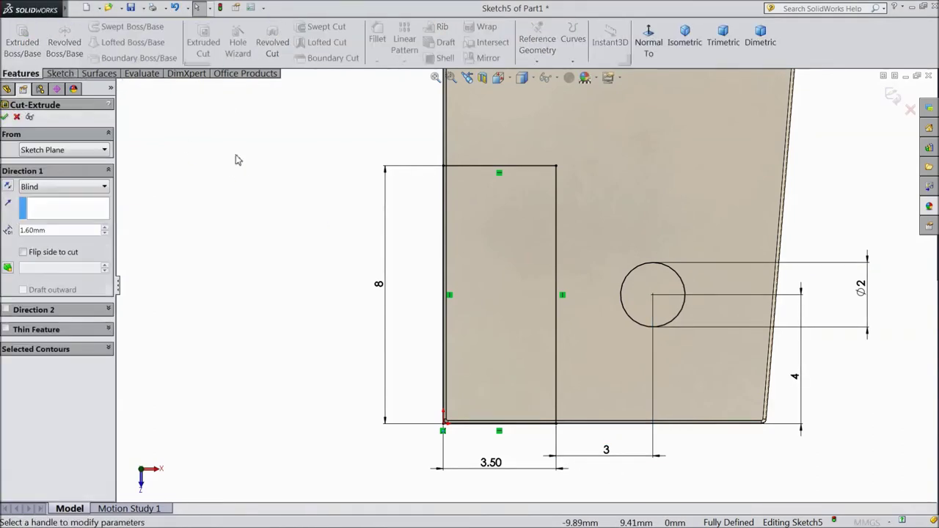
{"action": "left_click", "coordinate": [50, 187]}
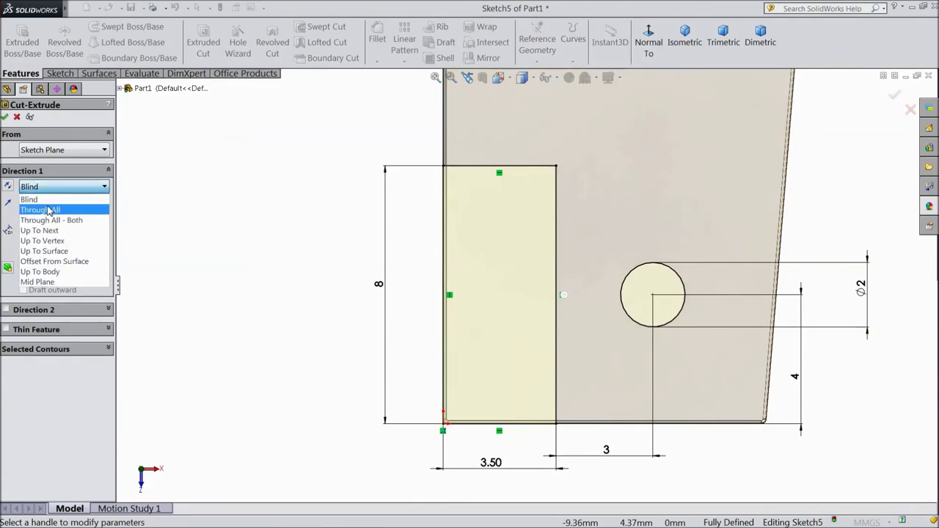
{"action": "left_click", "coordinate": [49, 212]}
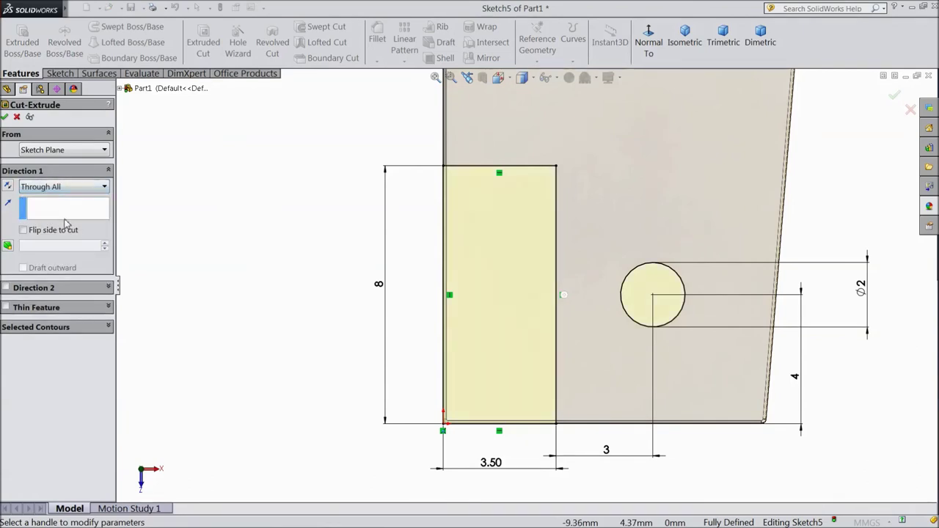
{"action": "left_click", "coordinate": [5, 117]}
{"action": "mouse_move", "coordinate": [386, 331]}
{"action": "middle_mouse_down"}
{"action": "mouse_move", "coordinate": [398, 302]}
{"action": "mouse_move", "coordinate": [463, 271]}
{"action": "middle_mouse_up"}
{"action": "scroll", "coordinate": [546, 209], "scroll_direction": "down", "scroll_amount": 2}
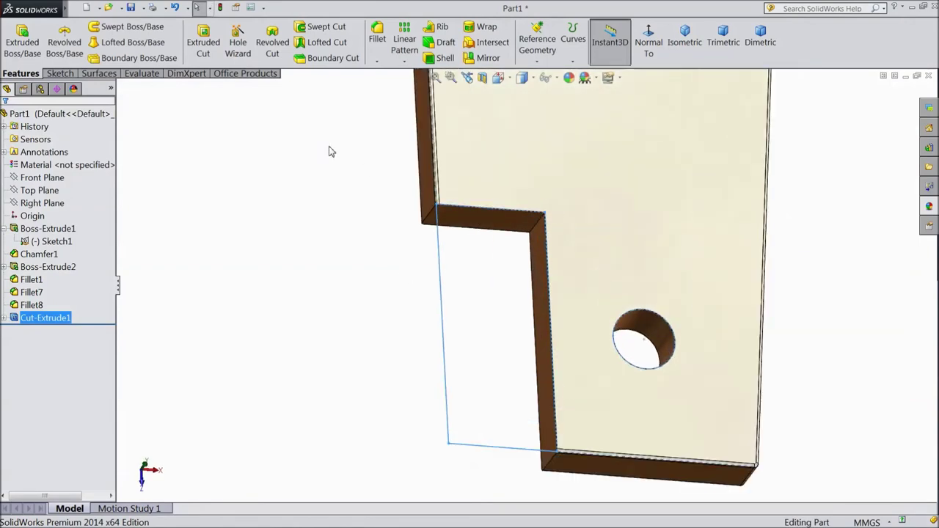
Start a fillet and remove the wrongly picked corner face from Items To Fillet
{"action": "left_click", "coordinate": [377, 40]}
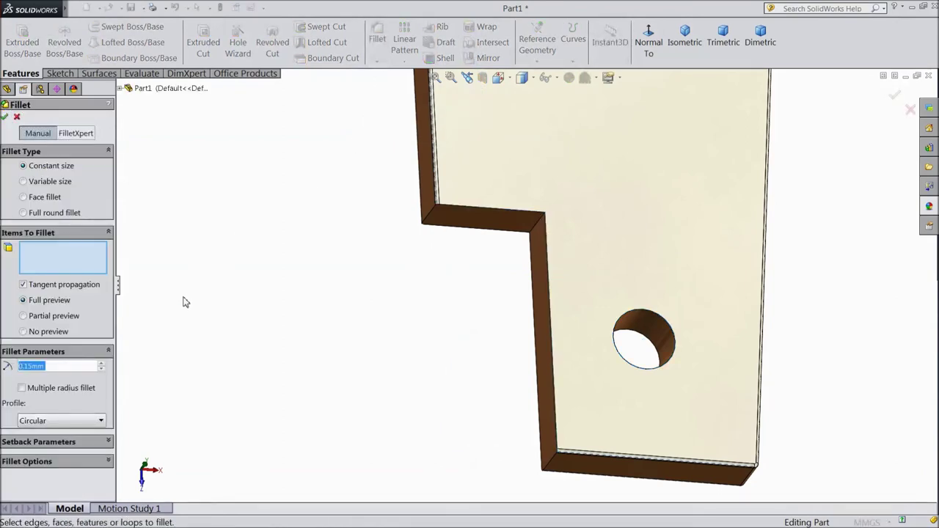
{"action": "type", "text": "3"}
{"action": "middle_click_drag", "start_coordinate": [380, 353], "coordinate": [342, 319]}
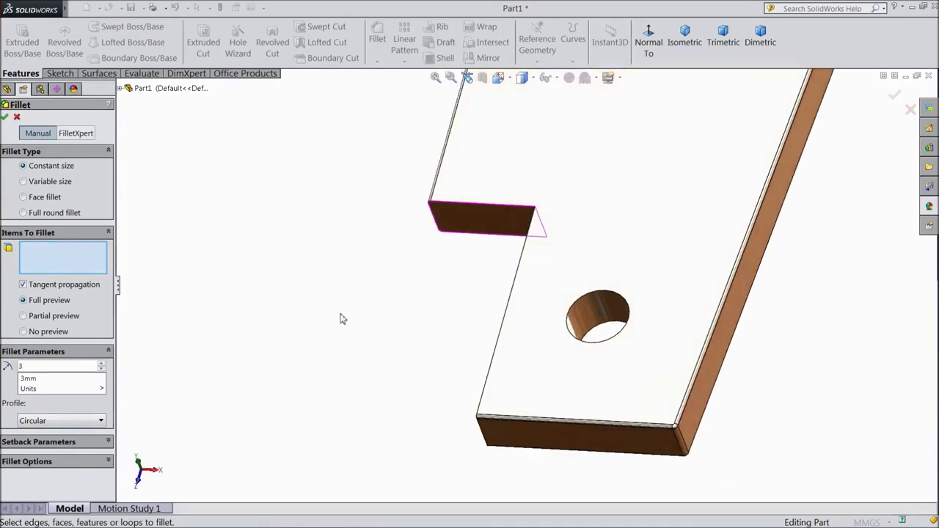
{"action": "scroll", "coordinate": [691, 449], "scroll_direction": "down", "scroll_amount": 5}
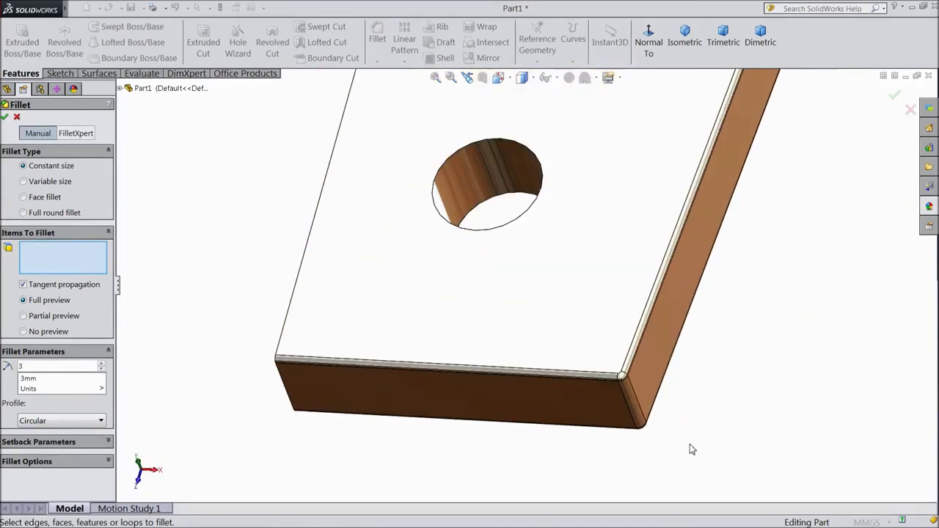
{"action": "left_click", "coordinate": [635, 403]}
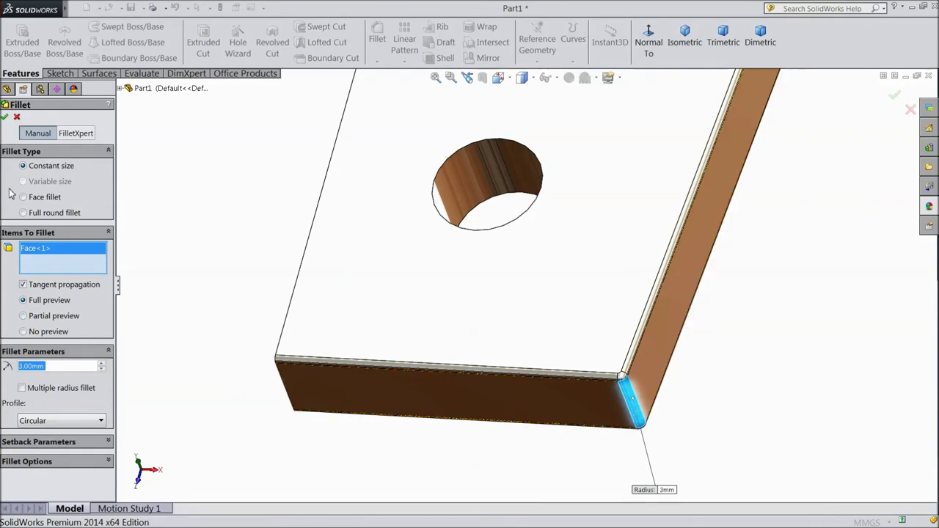
{"action": "right_click", "coordinate": [43, 254]}
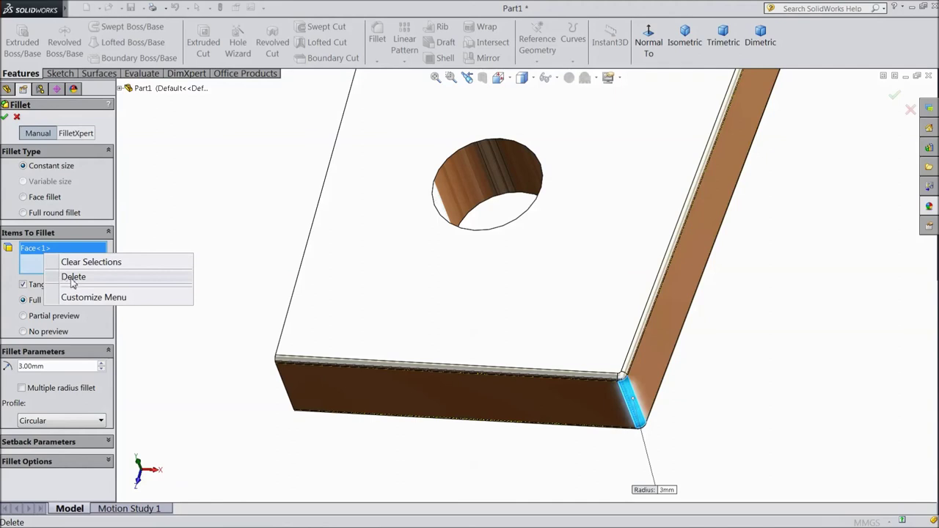
{"action": "left_click", "coordinate": [73, 278]}
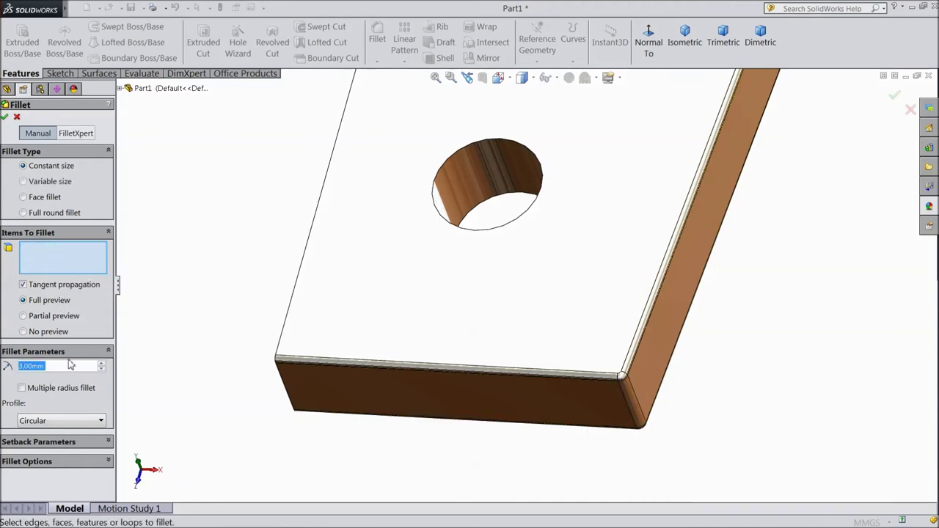
Fillet the two notch edges at 0.15 mm radius
{"action": "type", "text": "0.15"}
{"action": "key", "text": "Return"}
{"action": "mouse_move", "coordinate": [200, 310]}
{"action": "middle_mouse_down"}
{"action": "mouse_move", "coordinate": [432, 210]}
{"action": "mouse_move", "coordinate": [614, 199]}
{"action": "mouse_move", "coordinate": [697, 230]}
{"action": "middle_mouse_up"}
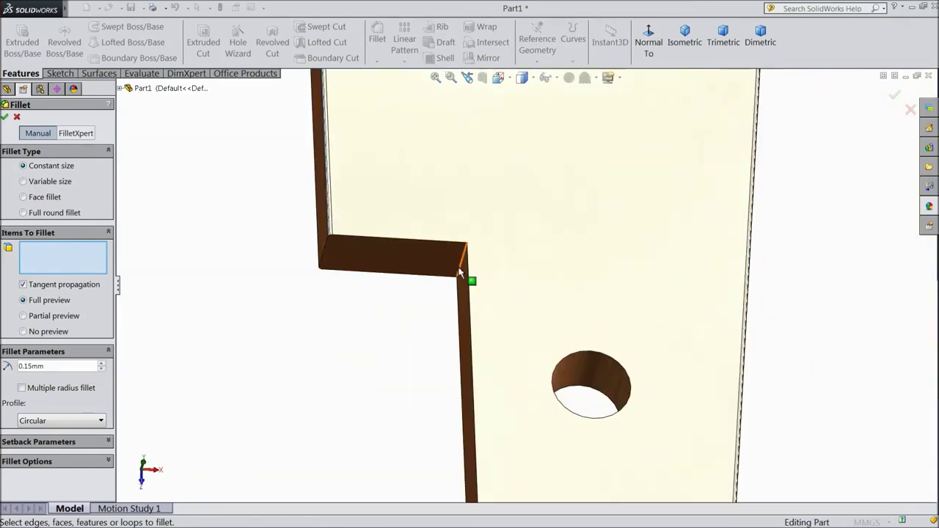
{"action": "left_click", "coordinate": [460, 271]}
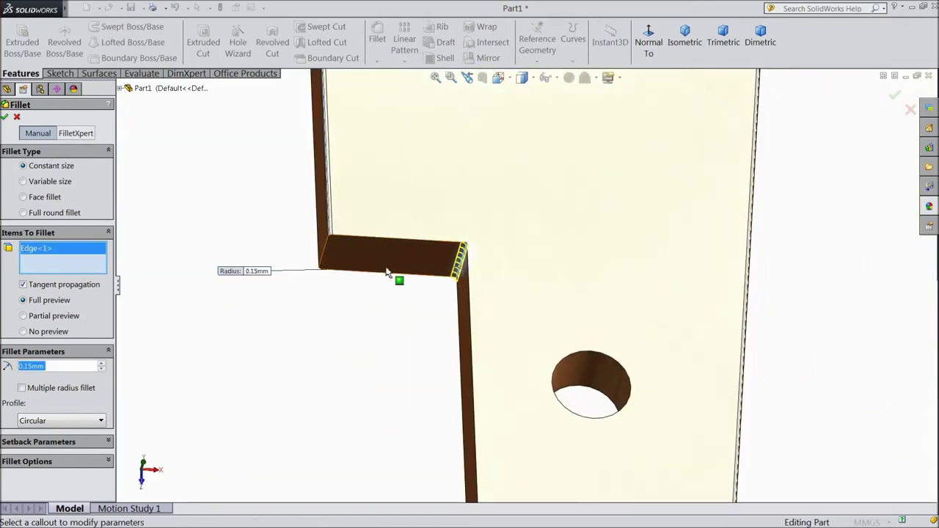
{"action": "left_click", "coordinate": [323, 261]}
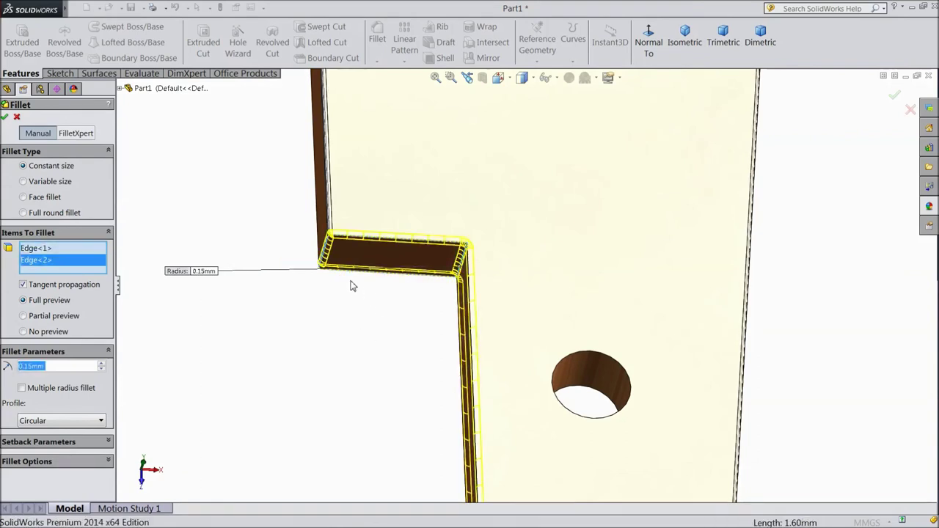
{"action": "scroll", "coordinate": [367, 304], "scroll_direction": "up", "scroll_amount": 2}
{"action": "scroll", "coordinate": [440, 338], "scroll_direction": "up", "scroll_amount": 2}
{"action": "scroll", "coordinate": [469, 293], "scroll_direction": "up", "scroll_amount": 2}
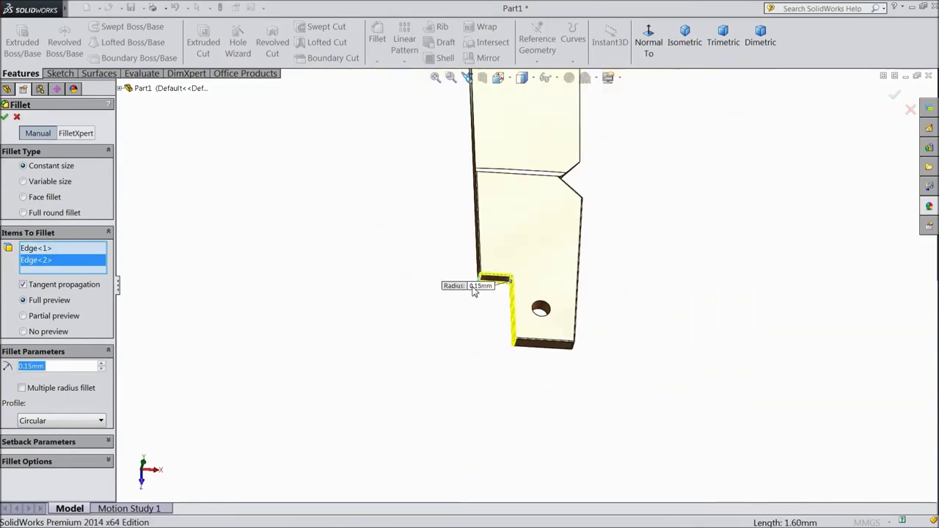
{"action": "left_click", "coordinate": [4, 118]}
{"action": "scroll", "coordinate": [616, 202], "scroll_direction": "down", "scroll_amount": 3}
{"action": "mouse_move", "coordinate": [640, 181]}
{"action": "middle_mouse_down"}
{"action": "mouse_move", "coordinate": [592, 202]}
{"action": "mouse_move", "coordinate": [637, 155]}
{"action": "mouse_move", "coordinate": [637, 251]}
{"action": "middle_mouse_up"}
{"action": "mouse_move", "coordinate": [627, 288]}
{"action": "middle_mouse_down"}
{"action": "mouse_move", "coordinate": [618, 224]}
{"action": "mouse_move", "coordinate": [572, 191]}
{"action": "middle_mouse_up"}
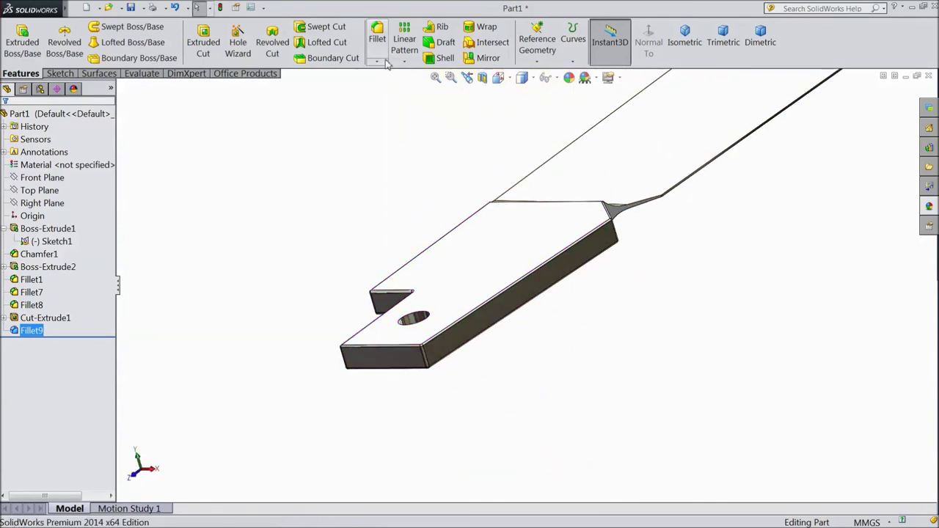
Switch to isometric view and orbit to a tilted side view of the knife
{"action": "left_click", "coordinate": [681, 43]}
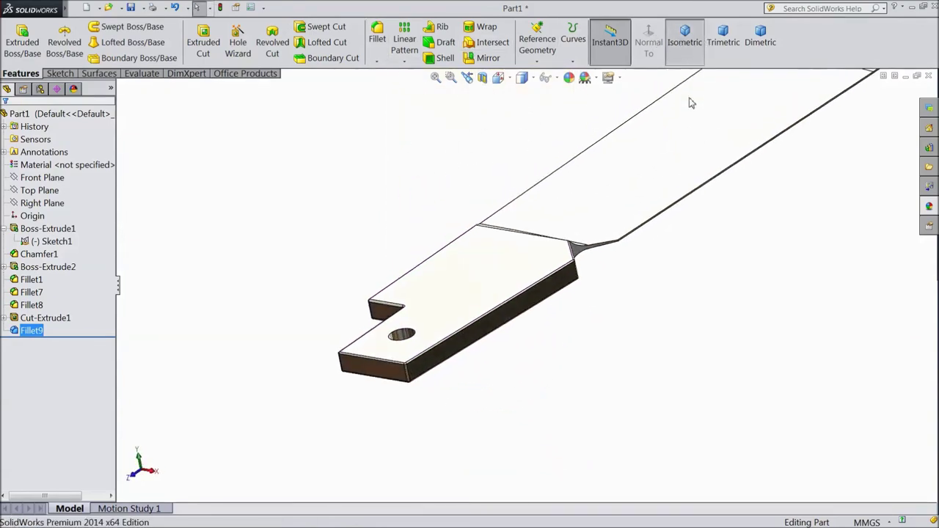
{"action": "mouse_move", "coordinate": [593, 391]}
{"action": "middle_mouse_down"}
{"action": "mouse_move", "coordinate": [541, 205]}
{"action": "mouse_move", "coordinate": [551, 134]}
{"action": "mouse_move", "coordinate": [575, 187]}
{"action": "mouse_move", "coordinate": [545, 104]}
{"action": "mouse_move", "coordinate": [585, 262]}
{"action": "mouse_move", "coordinate": [691, 268]}
{"action": "mouse_move", "coordinate": [697, 192]}
{"action": "mouse_move", "coordinate": [583, 247]}
{"action": "mouse_move", "coordinate": [576, 315]}
{"action": "mouse_move", "coordinate": [608, 344]}
{"action": "mouse_move", "coordinate": [660, 360]}
{"action": "mouse_move", "coordinate": [714, 335]}
{"action": "mouse_move", "coordinate": [737, 249]}
{"action": "mouse_move", "coordinate": [732, 167]}
{"action": "mouse_move", "coordinate": [746, 203]}
{"action": "mouse_move", "coordinate": [746, 245]}
{"action": "mouse_move", "coordinate": [702, 304]}
{"action": "mouse_move", "coordinate": [630, 335]}
{"action": "mouse_move", "coordinate": [565, 339]}
{"action": "mouse_move", "coordinate": [589, 231]}
{"action": "mouse_move", "coordinate": [589, 159]}
{"action": "mouse_move", "coordinate": [611, 211]}
{"action": "mouse_move", "coordinate": [611, 245]}
{"action": "mouse_move", "coordinate": [480, 331]}
{"action": "mouse_move", "coordinate": [435, 330]}
{"action": "mouse_move", "coordinate": [429, 253]}
{"action": "mouse_move", "coordinate": [432, 338]}
{"action": "mouse_move", "coordinate": [621, 259]}
{"action": "middle_mouse_up"}
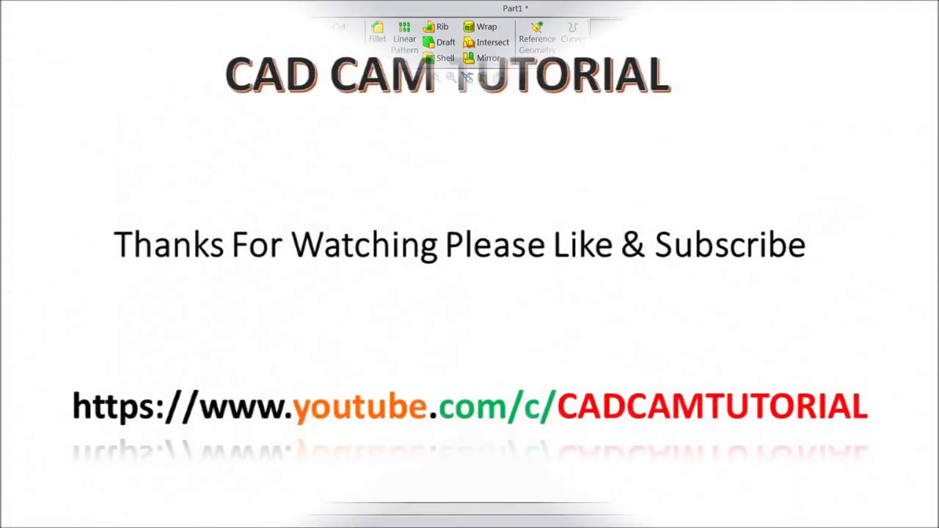